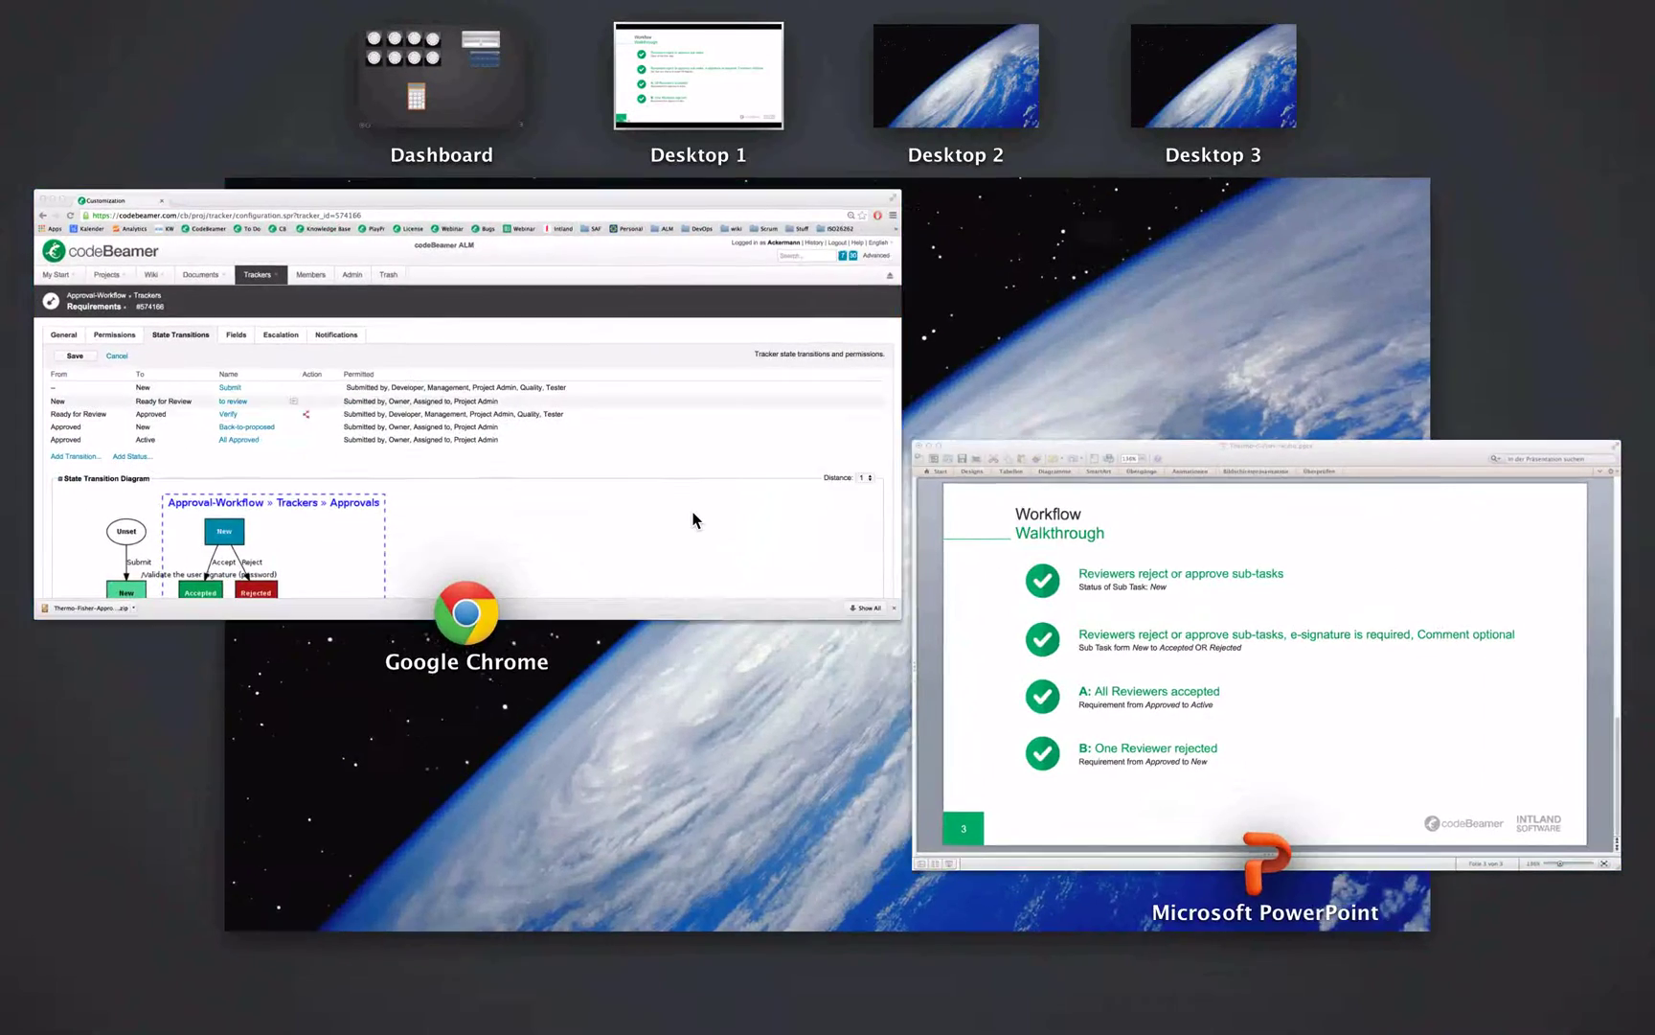
# Step: Switch from the PowerPoint walkthrough slide to Chrome showing the codeBeamer Requirements tracker
pyautogui.click(695, 517)
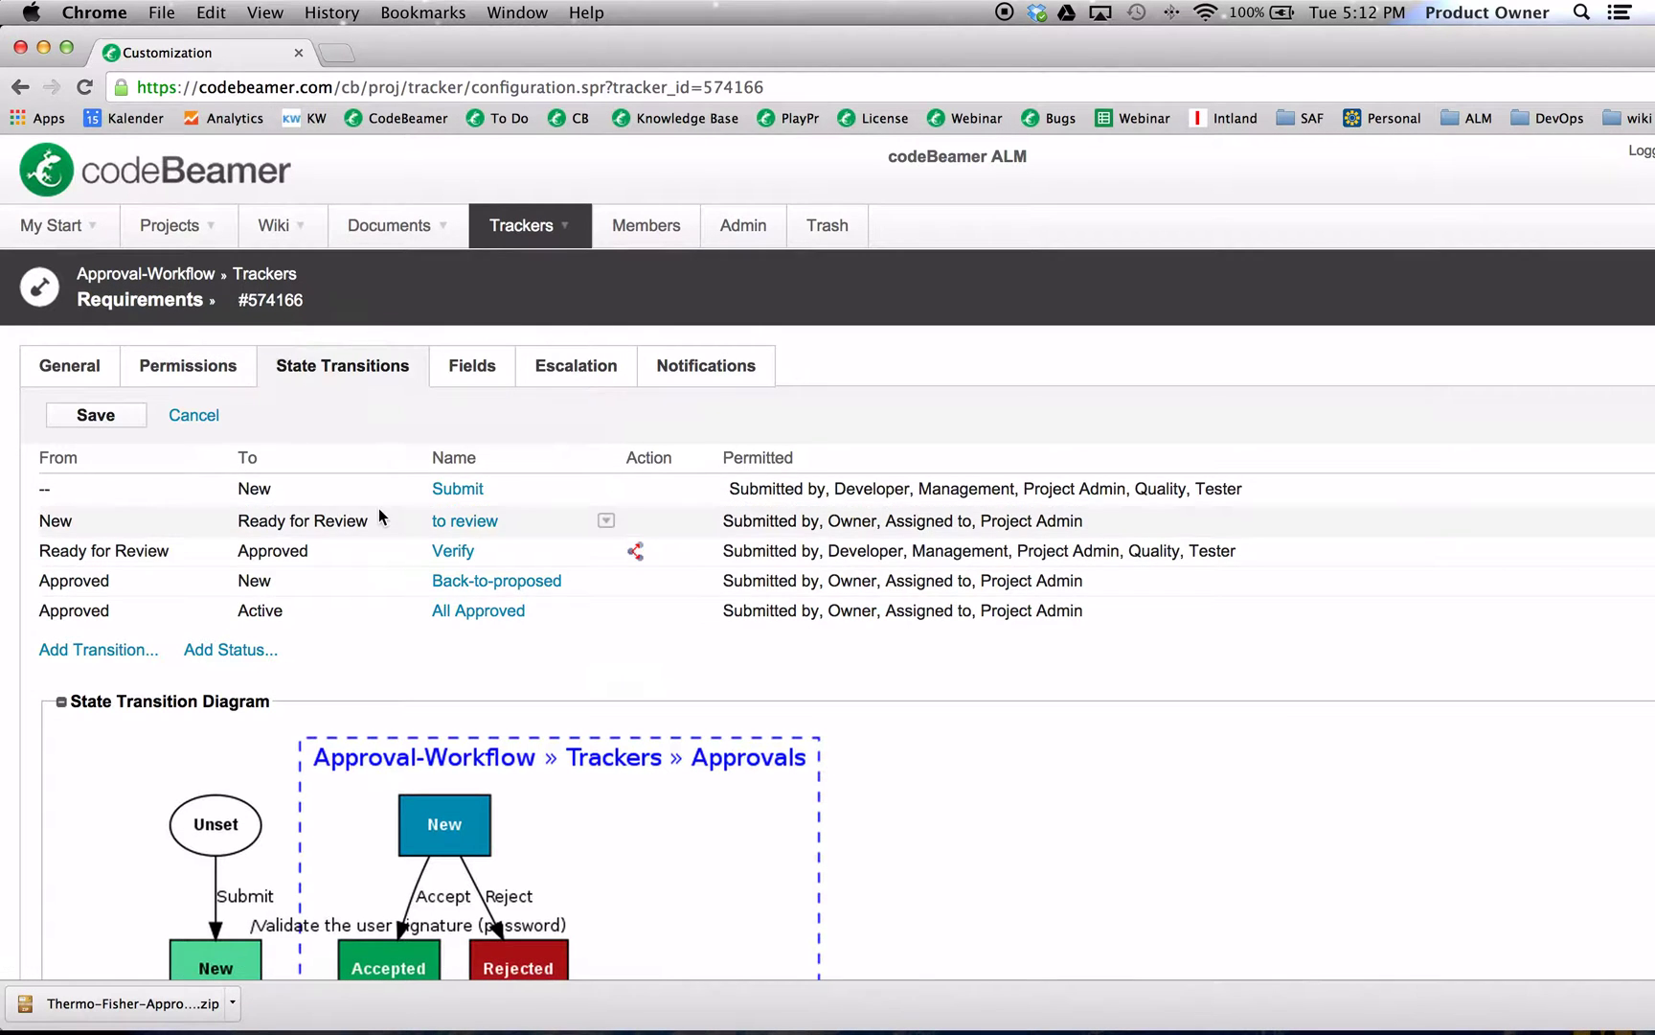
# Step: Review the State Transitions list and open the 'to review' transition (New to Ready for Review) for editing
pyautogui.scroll(-3, 380, 518)
pyautogui.scroll(-6, 380, 510)
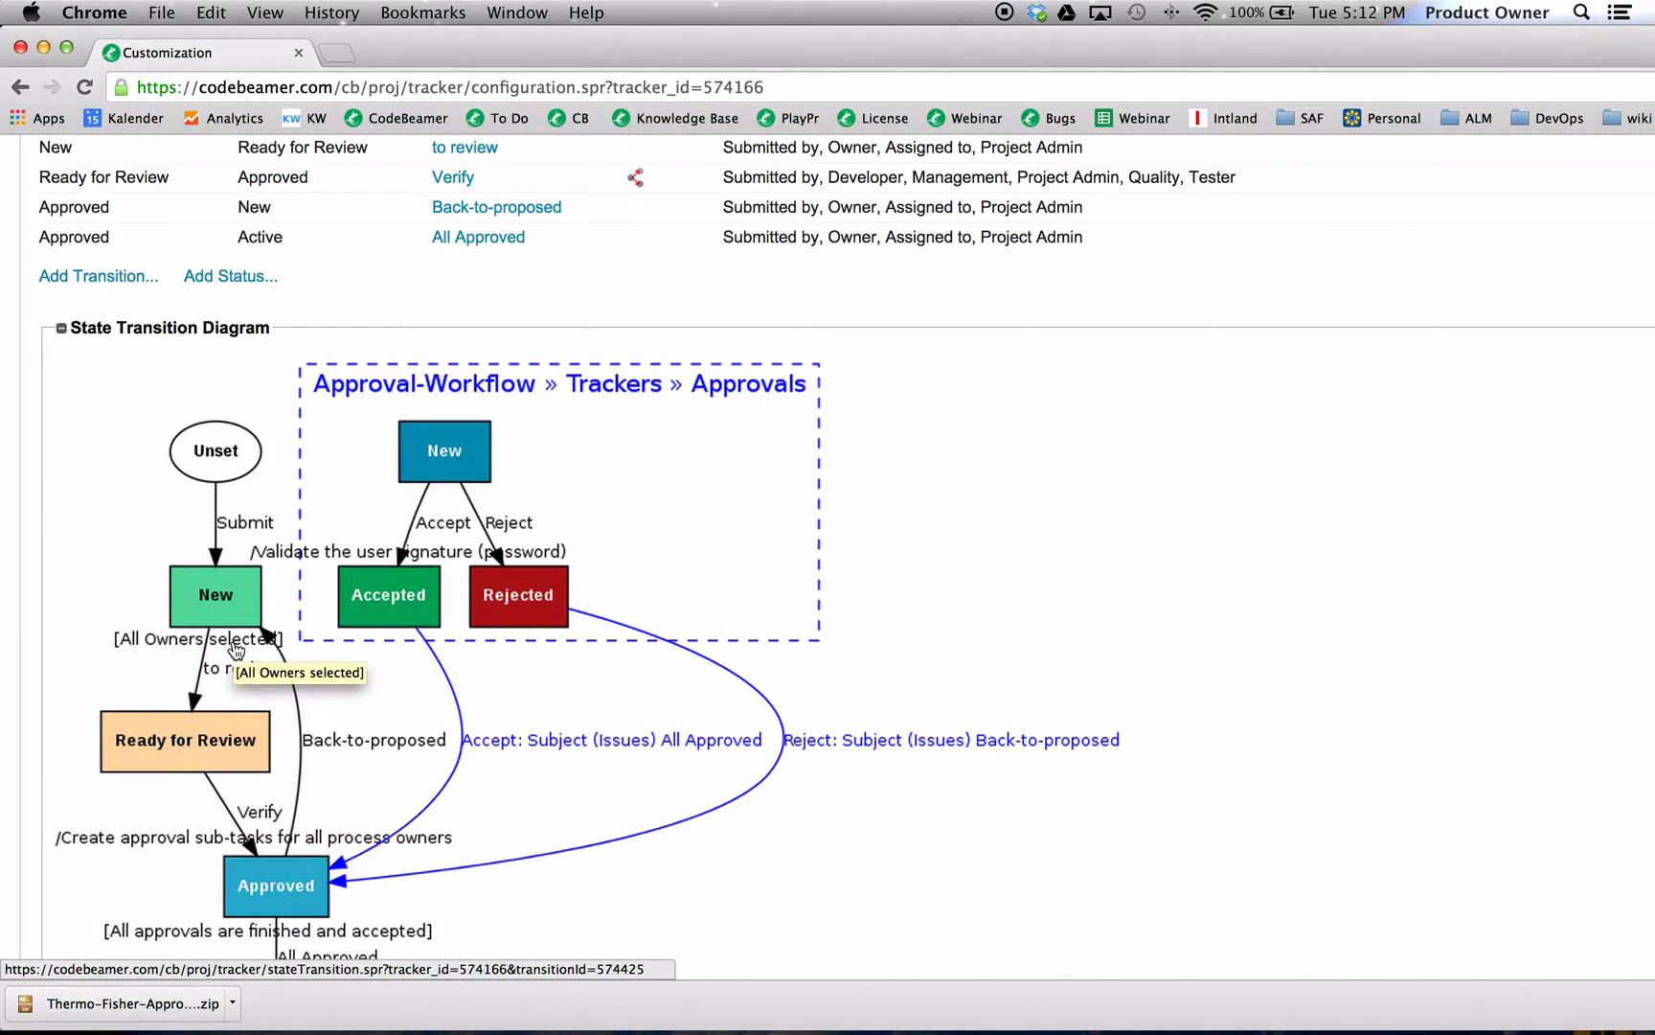
pyautogui.scroll(4, 568, 500)
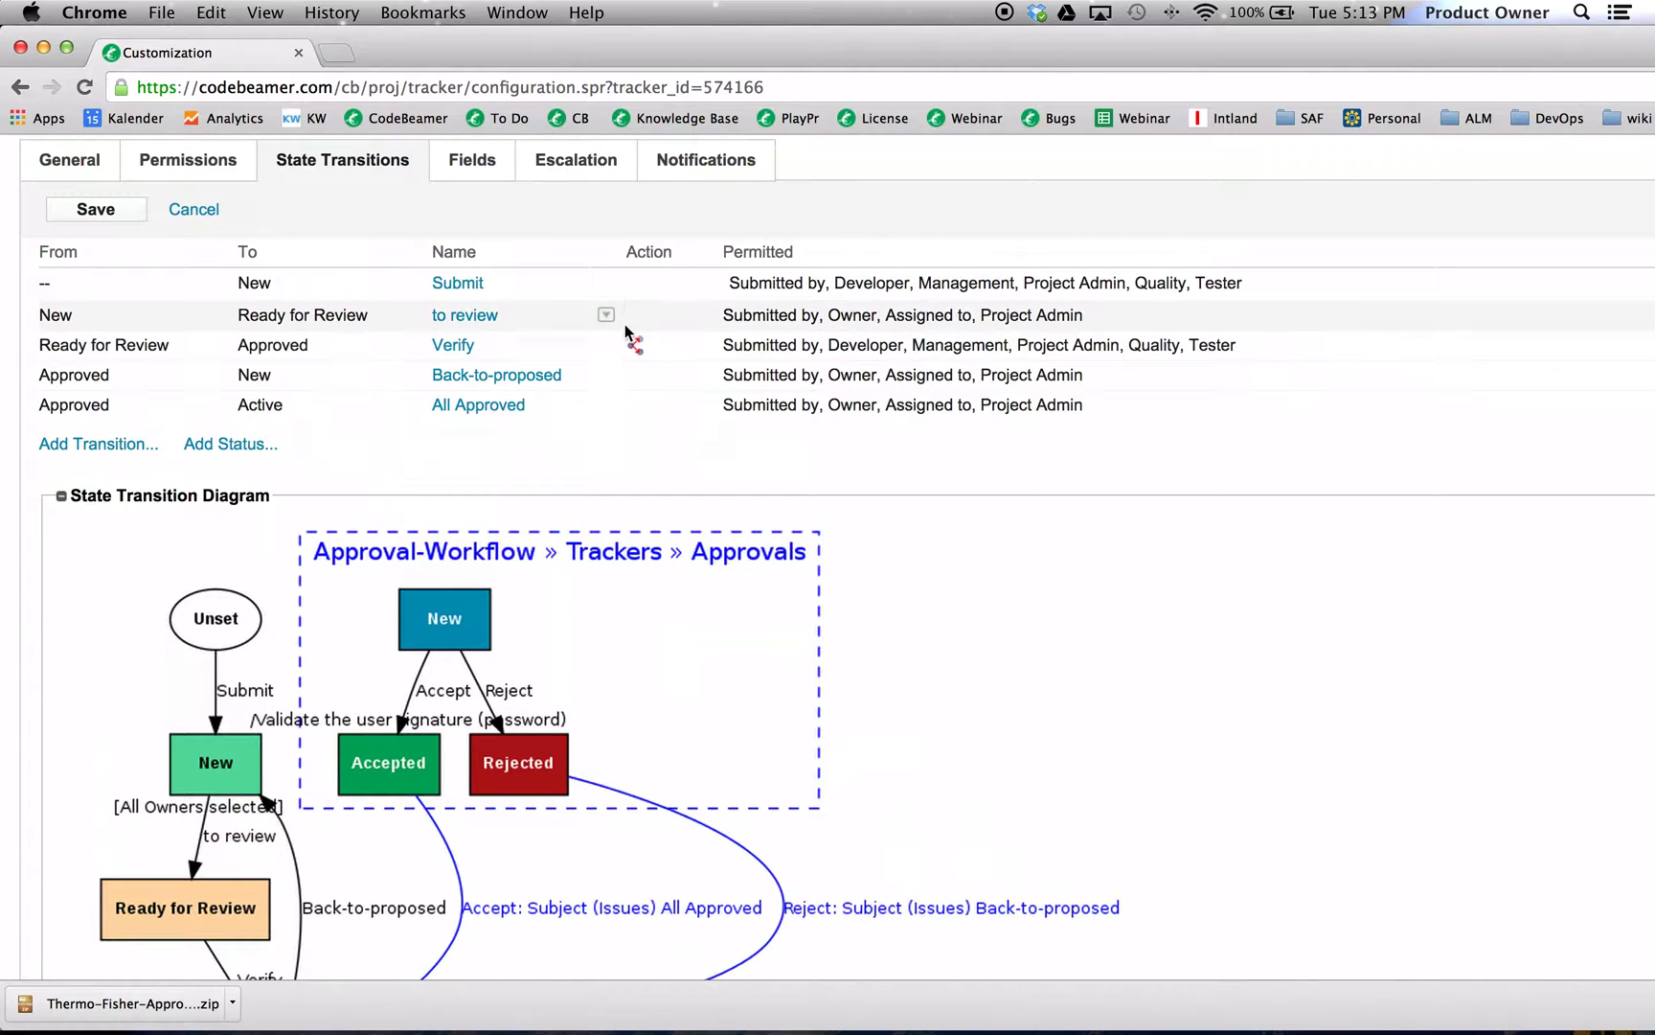
pyautogui.click(607, 316)
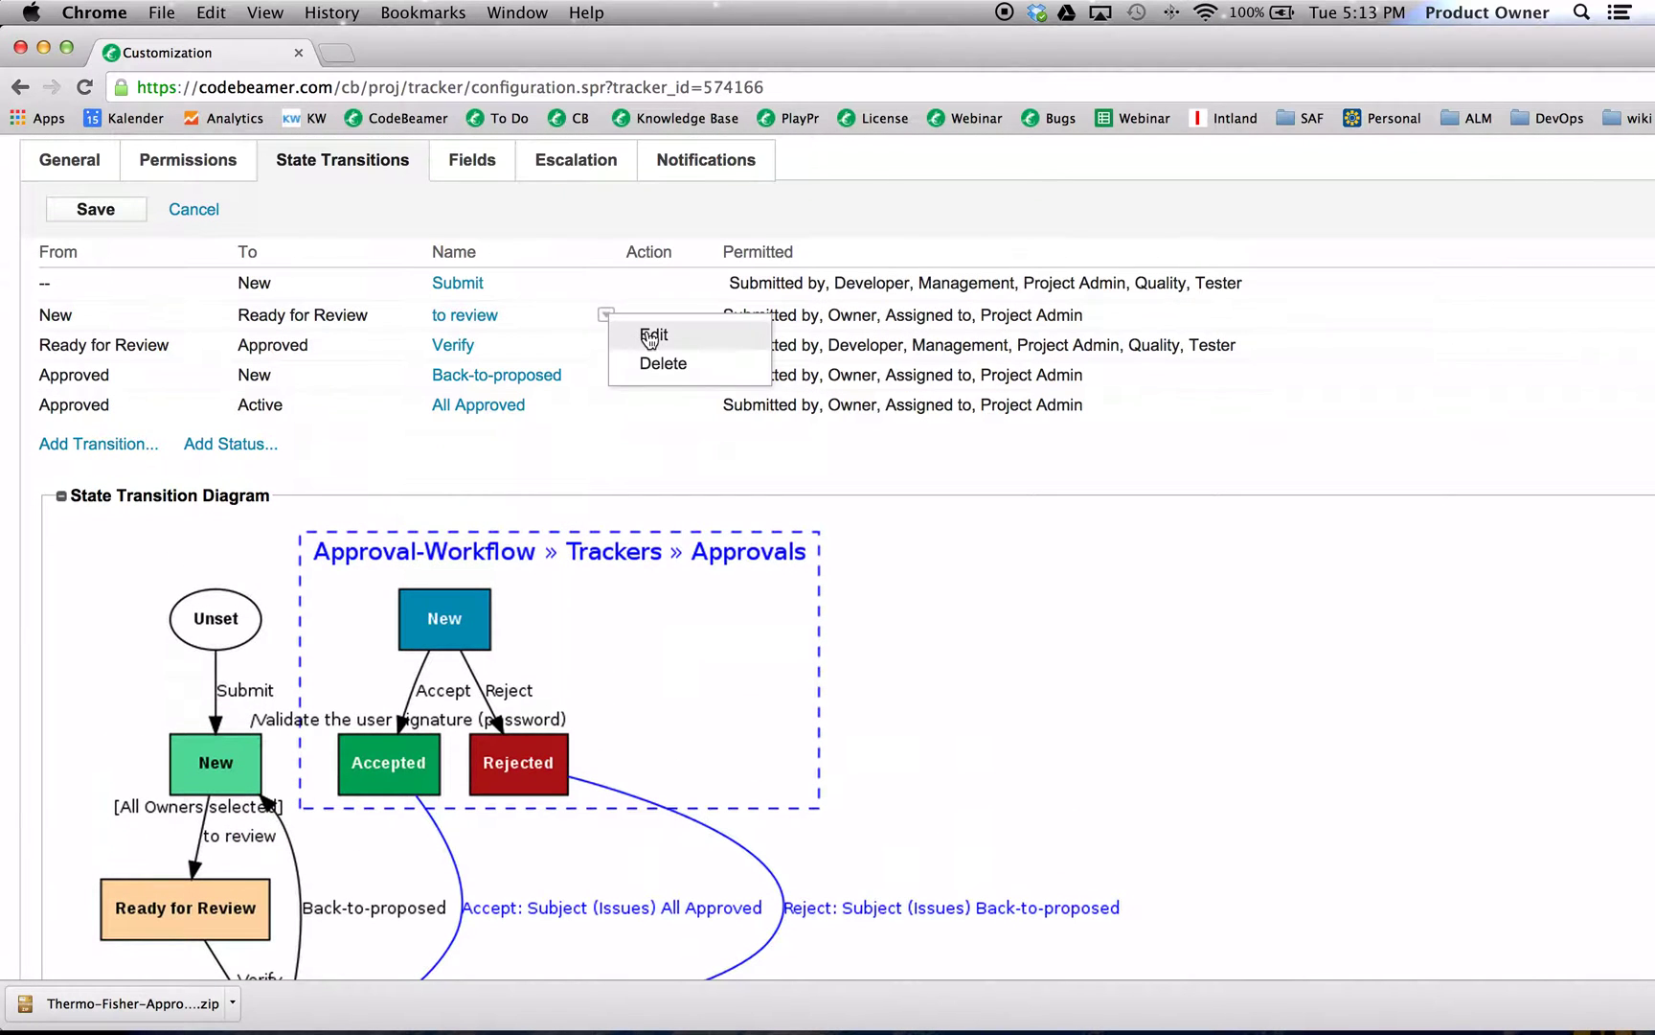
pyautogui.click(649, 333)
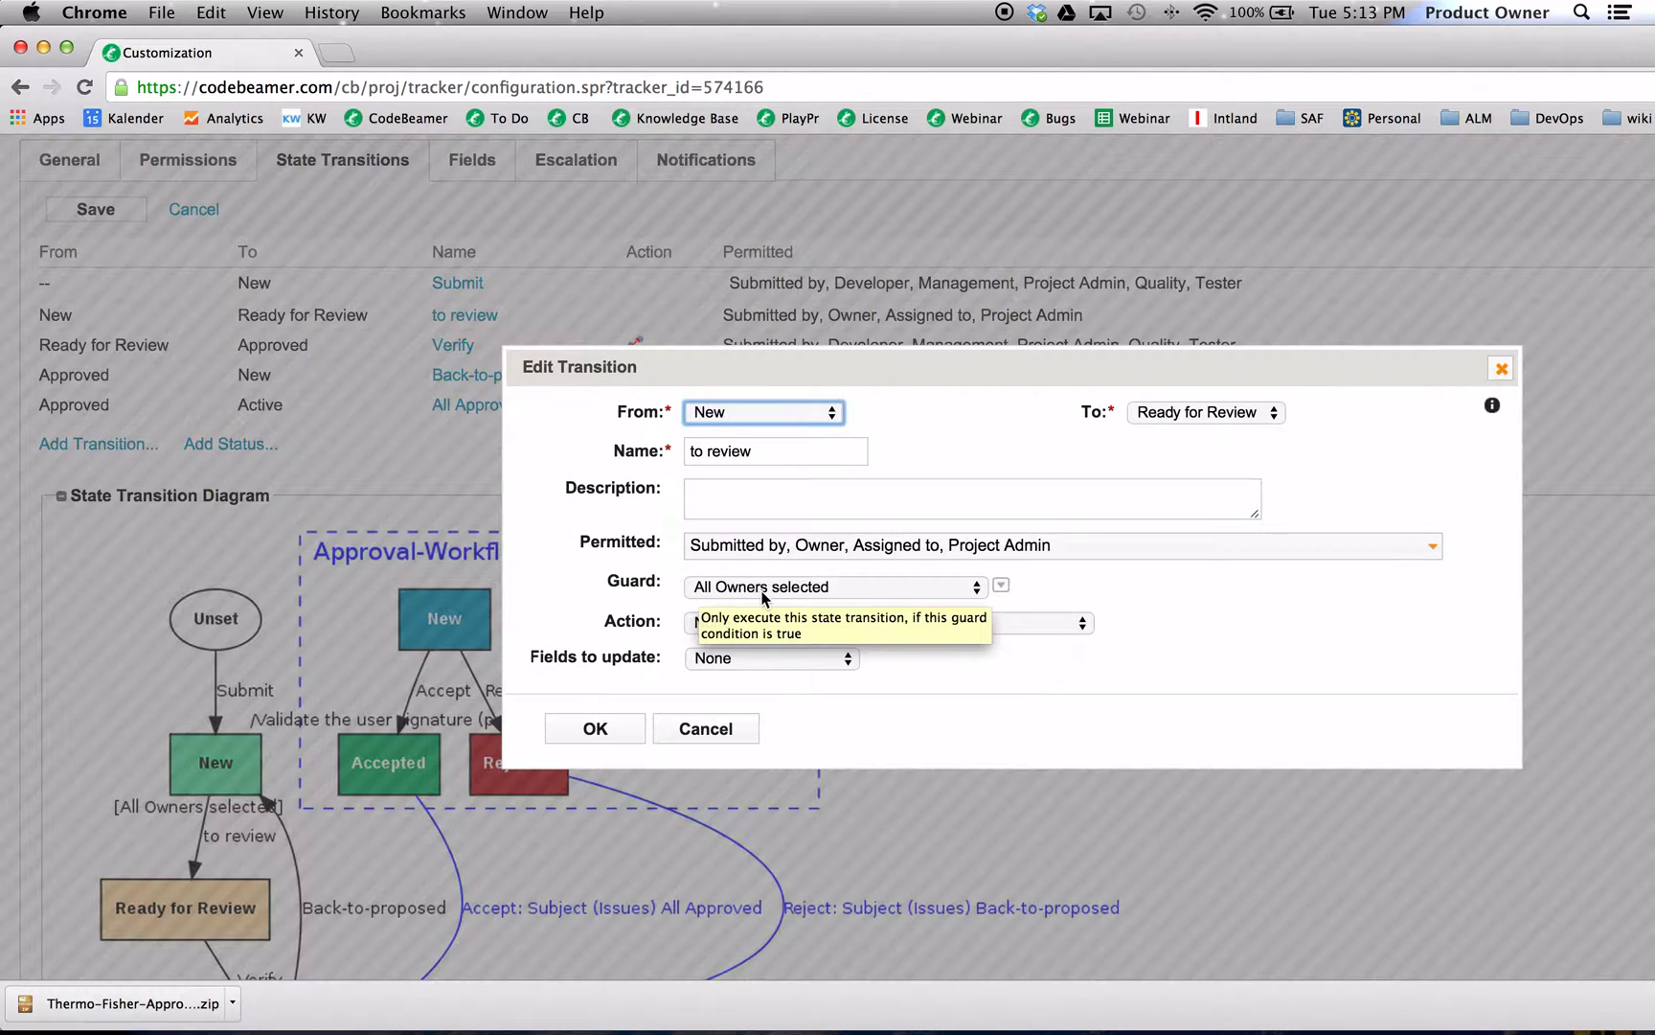
pyautogui.click(1001, 585)
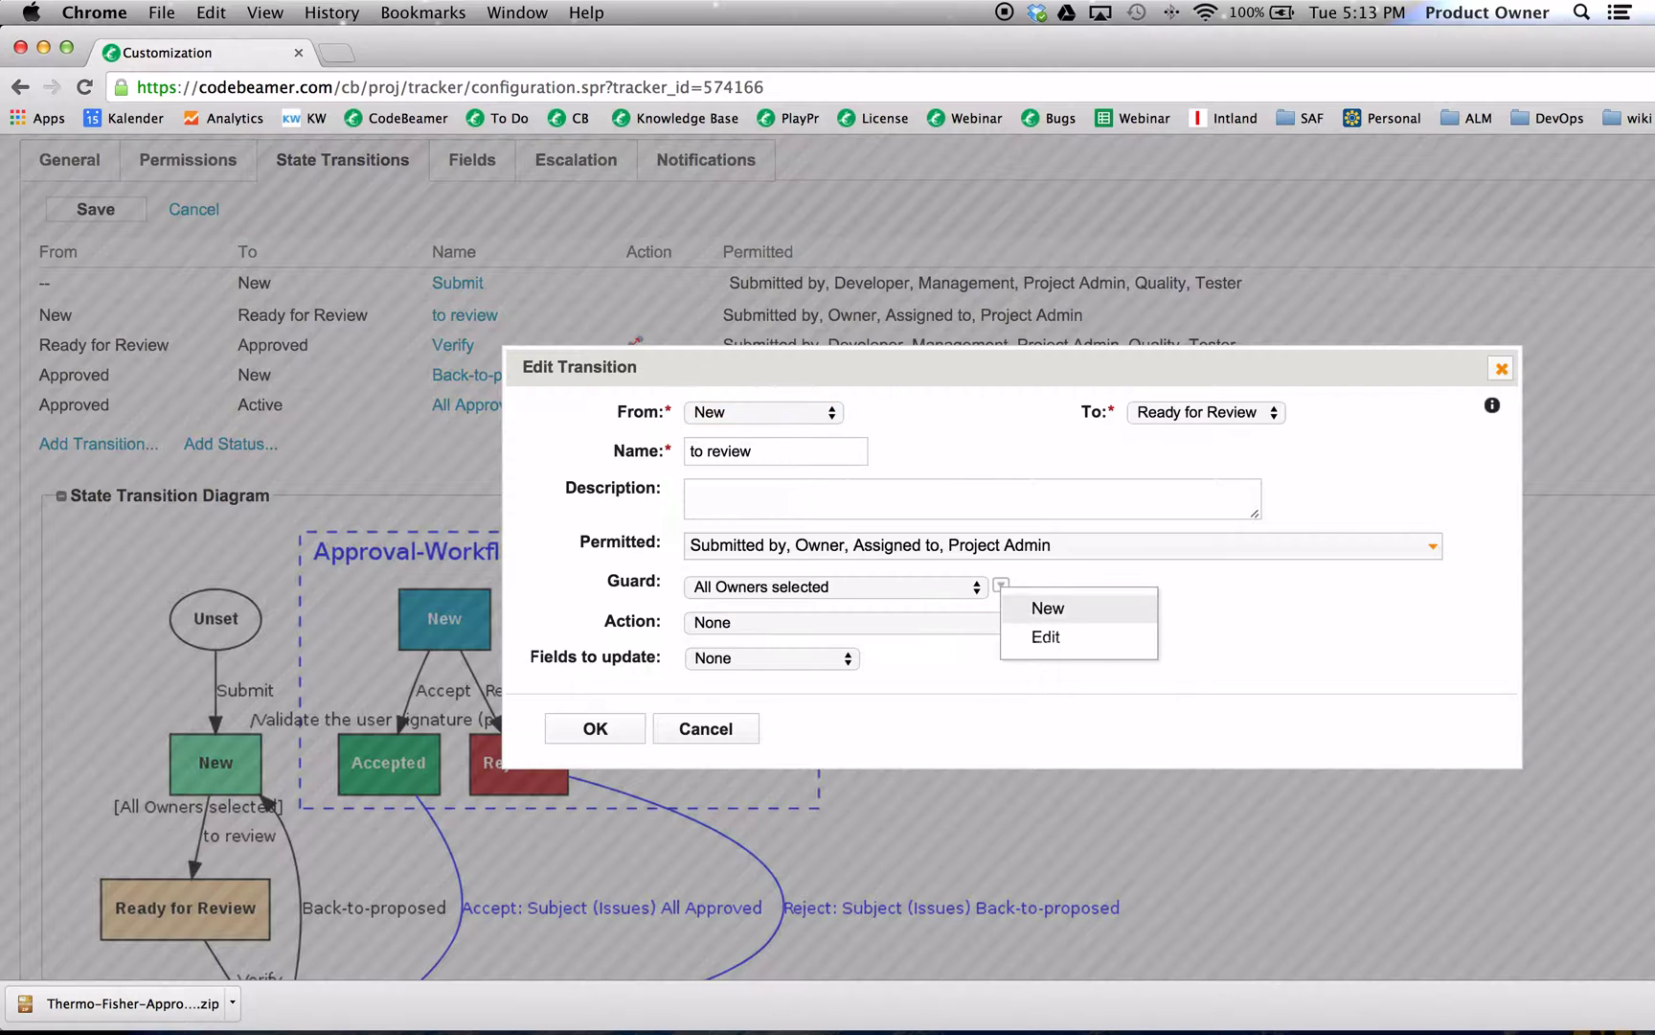
pyautogui.click(1044, 639)
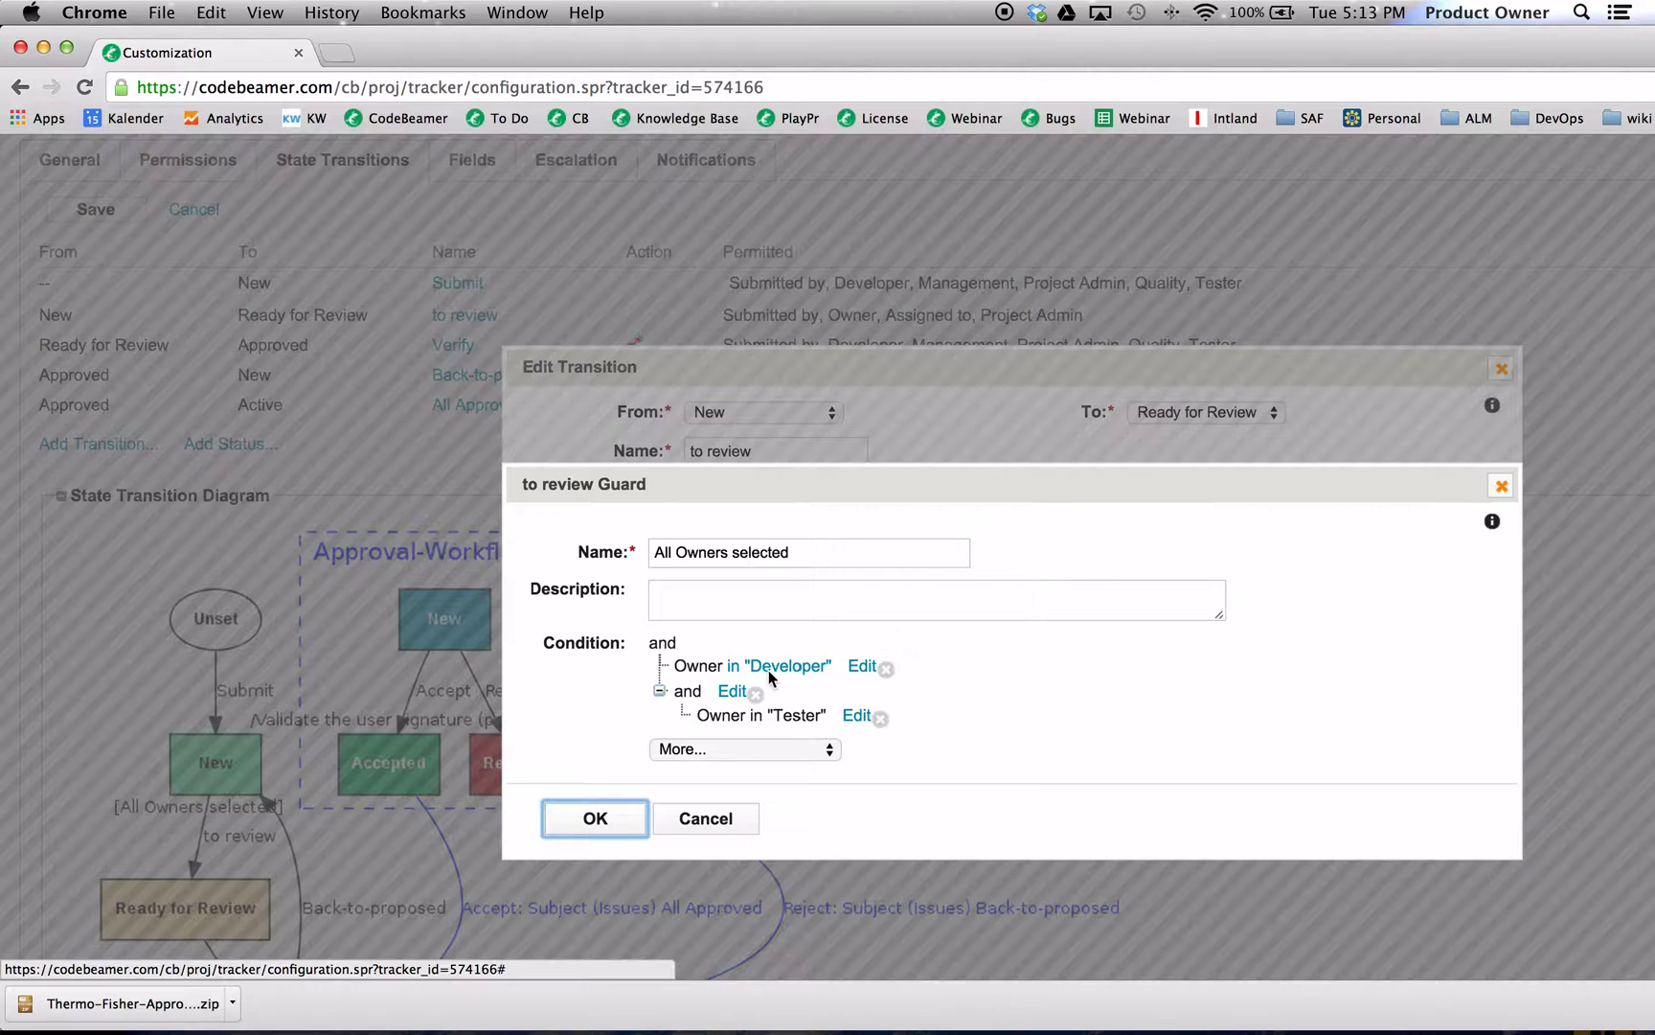
pyautogui.click(595, 820)
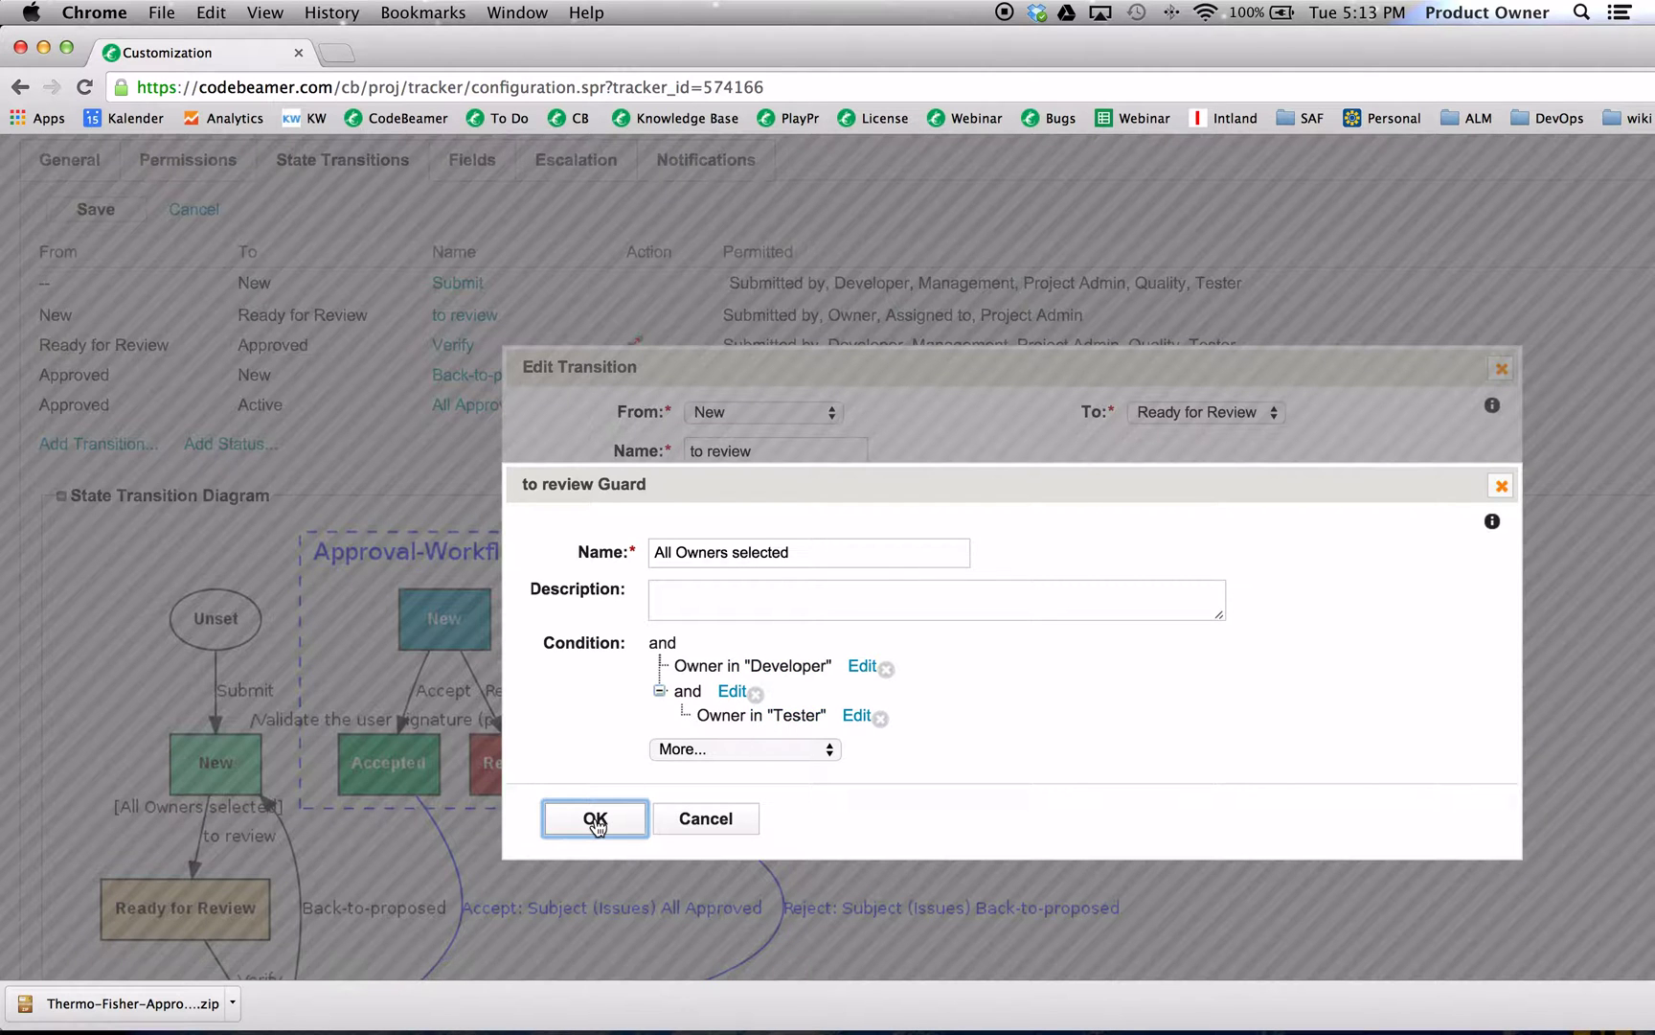
pyautogui.click(622, 726)
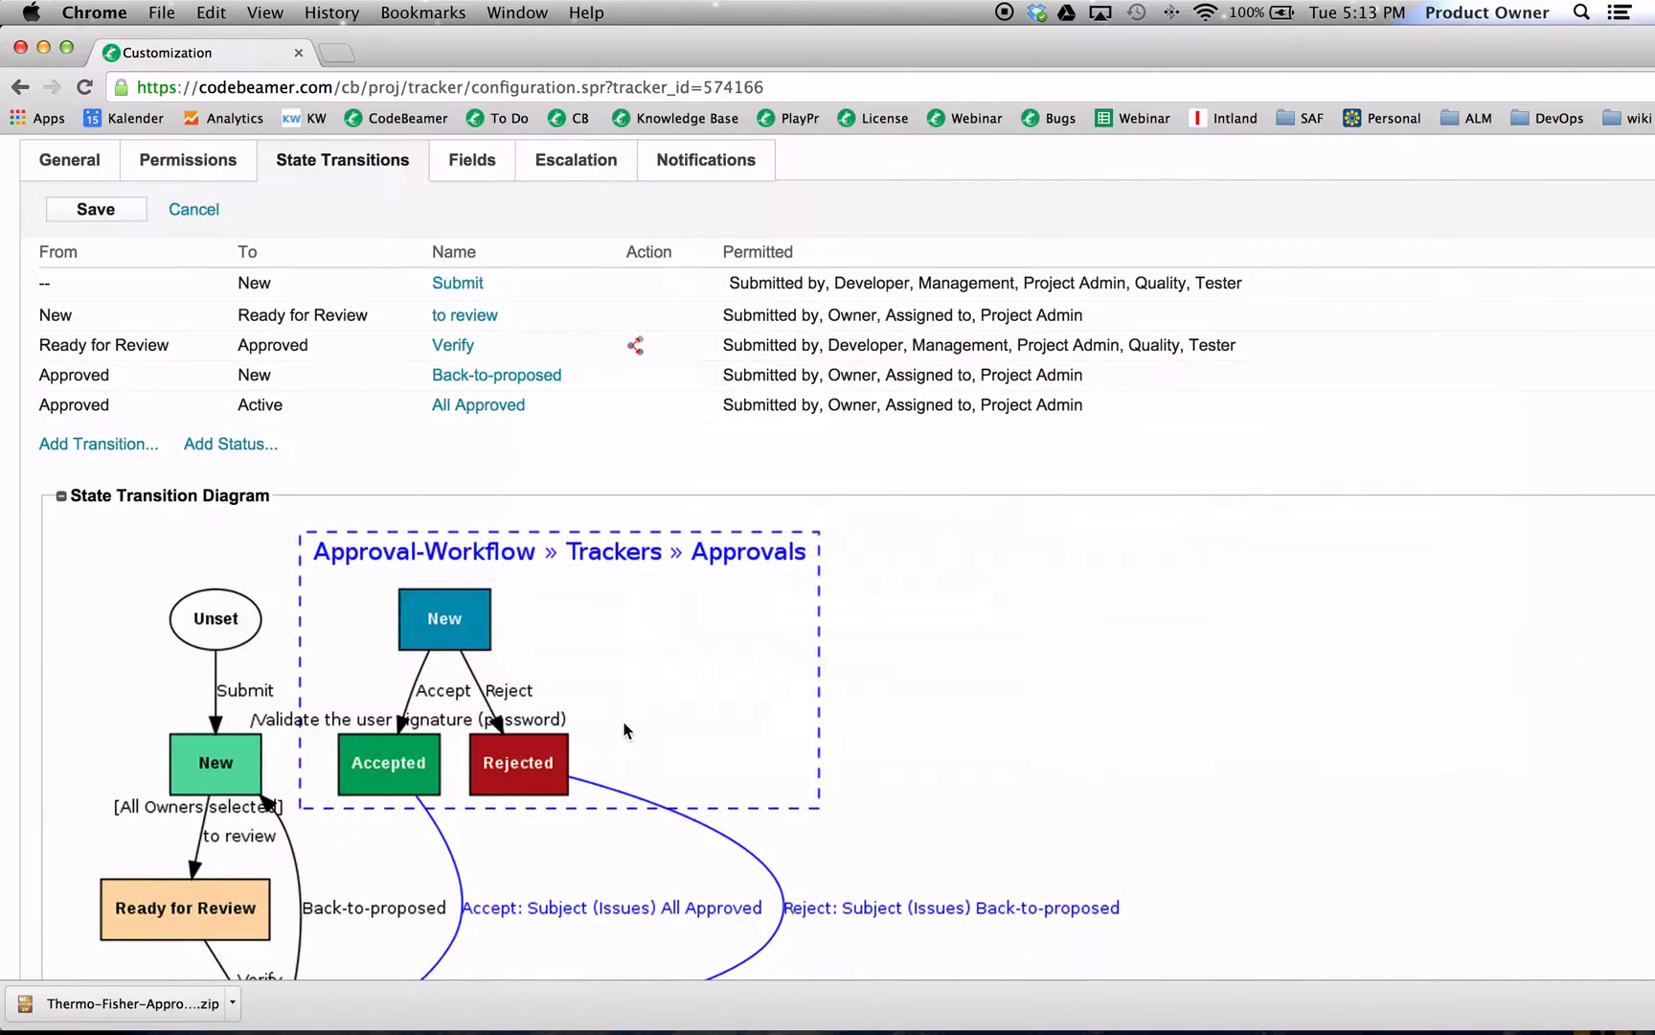
pyautogui.scroll(-2, 320, 879)
pyautogui.scroll(-2, 320, 878)
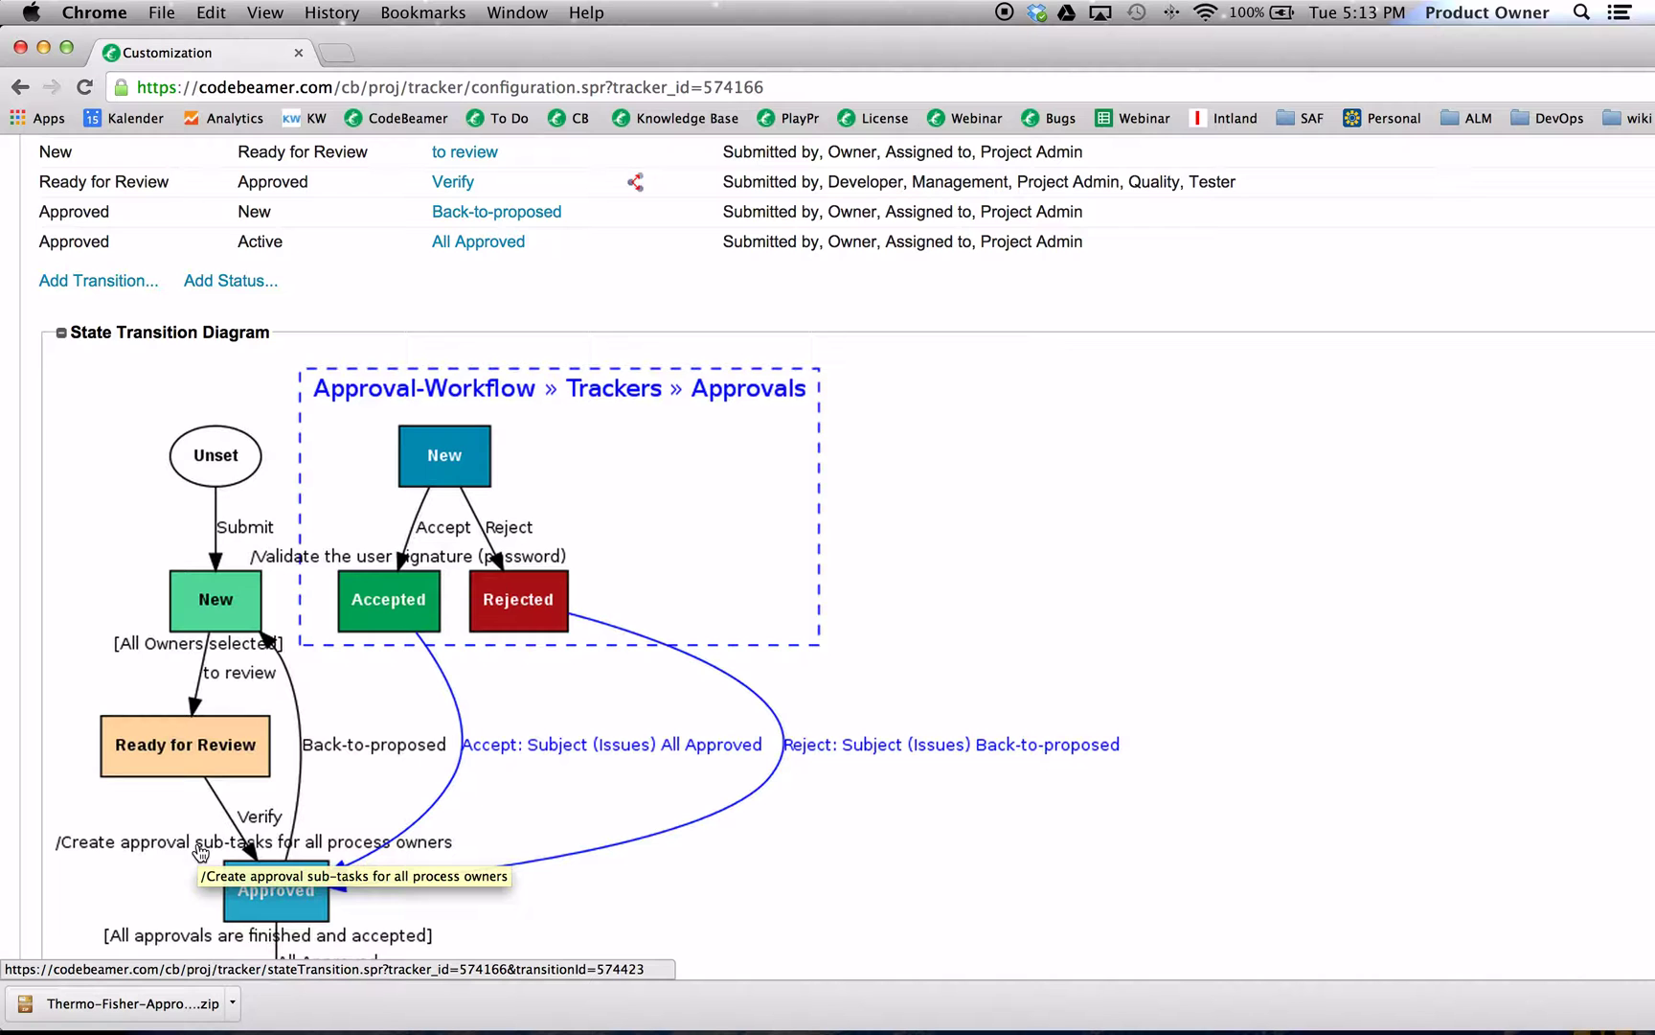
pyautogui.click(635, 182)
pyautogui.click(648, 208)
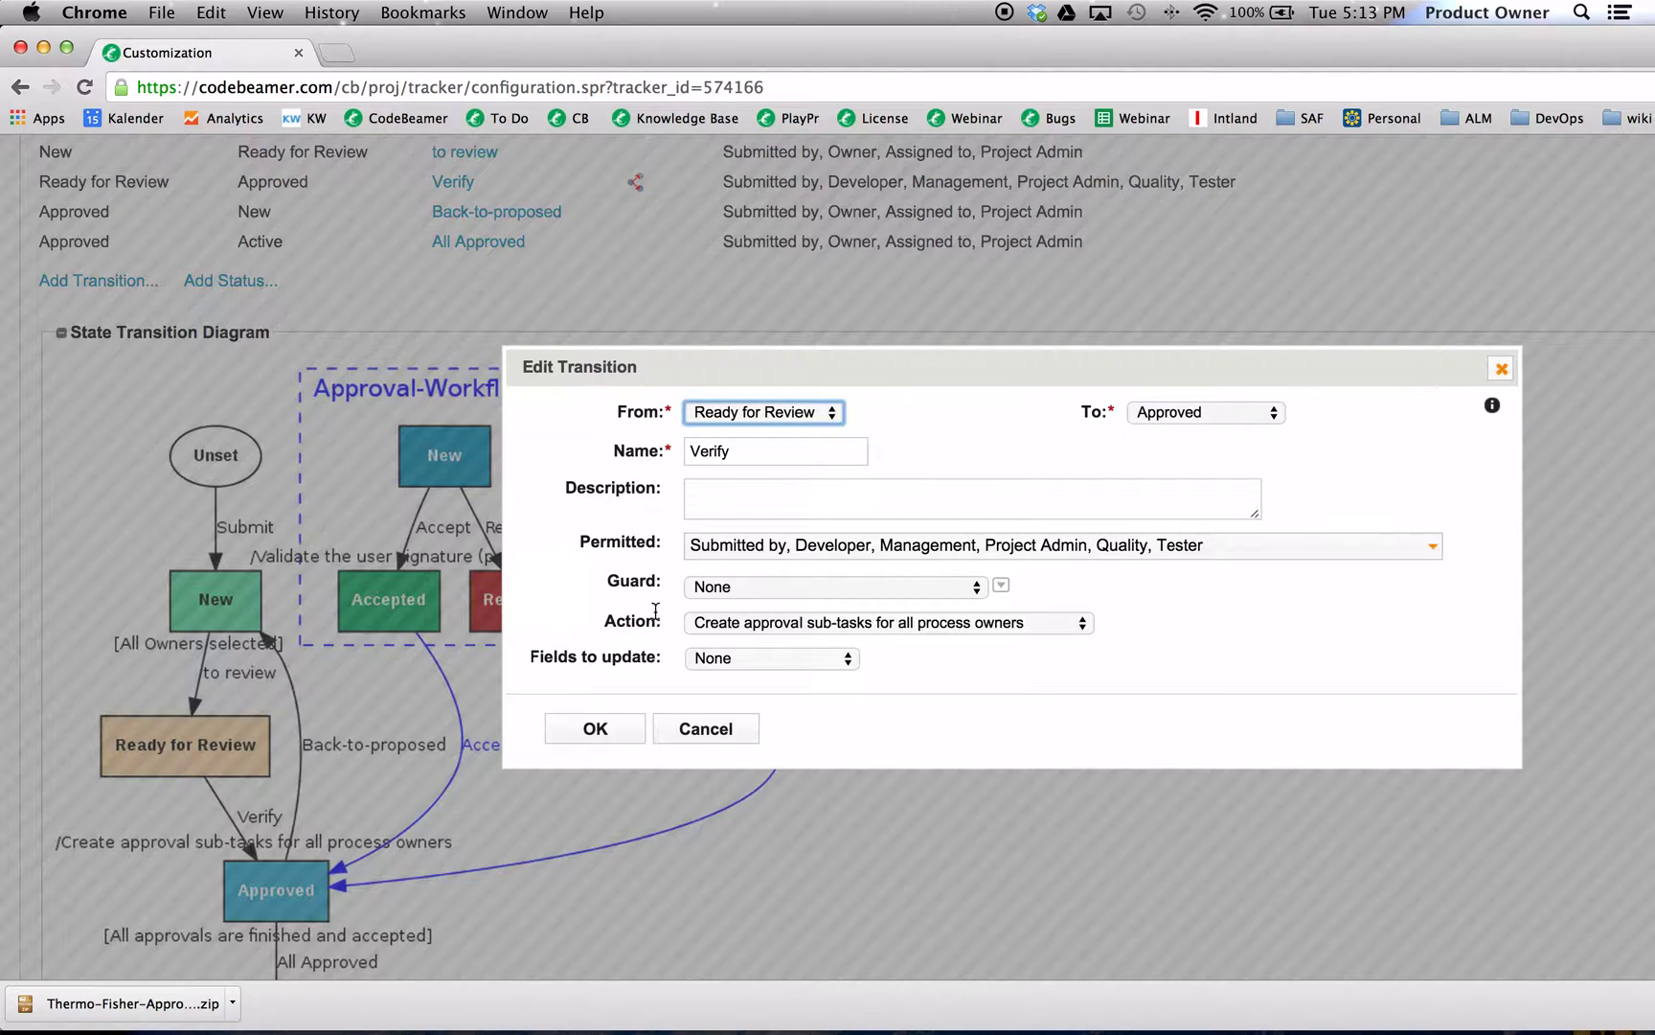
pyautogui.moveTo(661, 622); pyautogui.dragTo(606, 626)
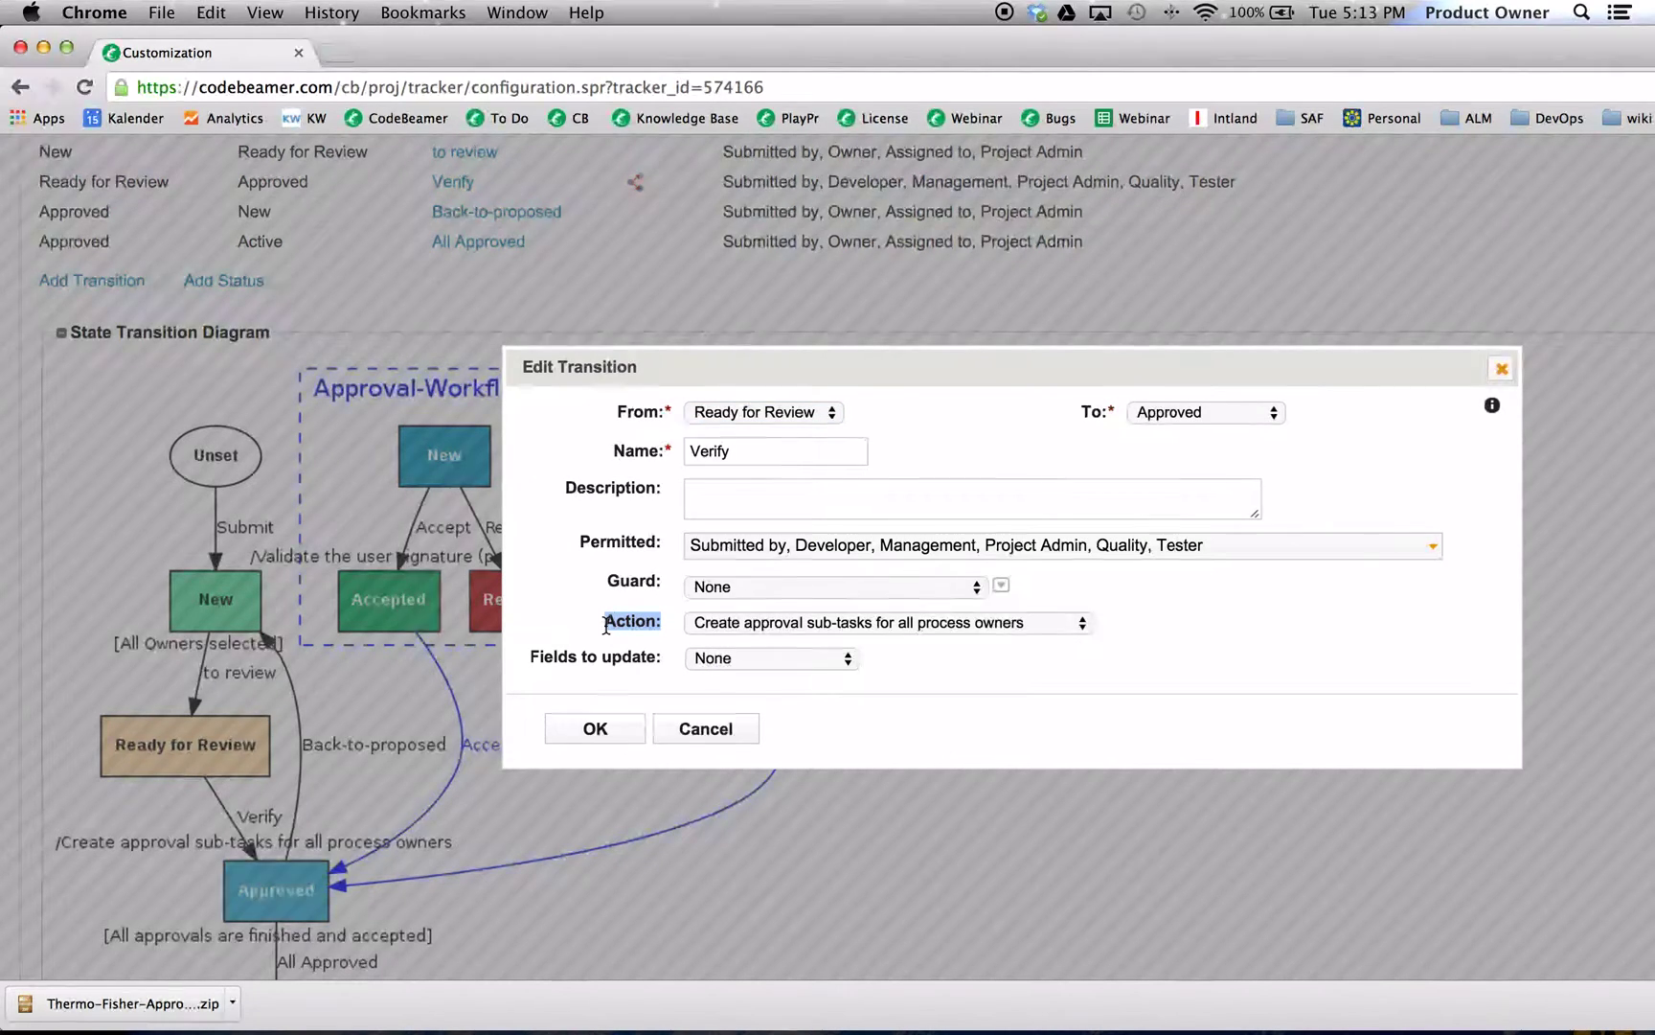
pyautogui.click(952, 630)
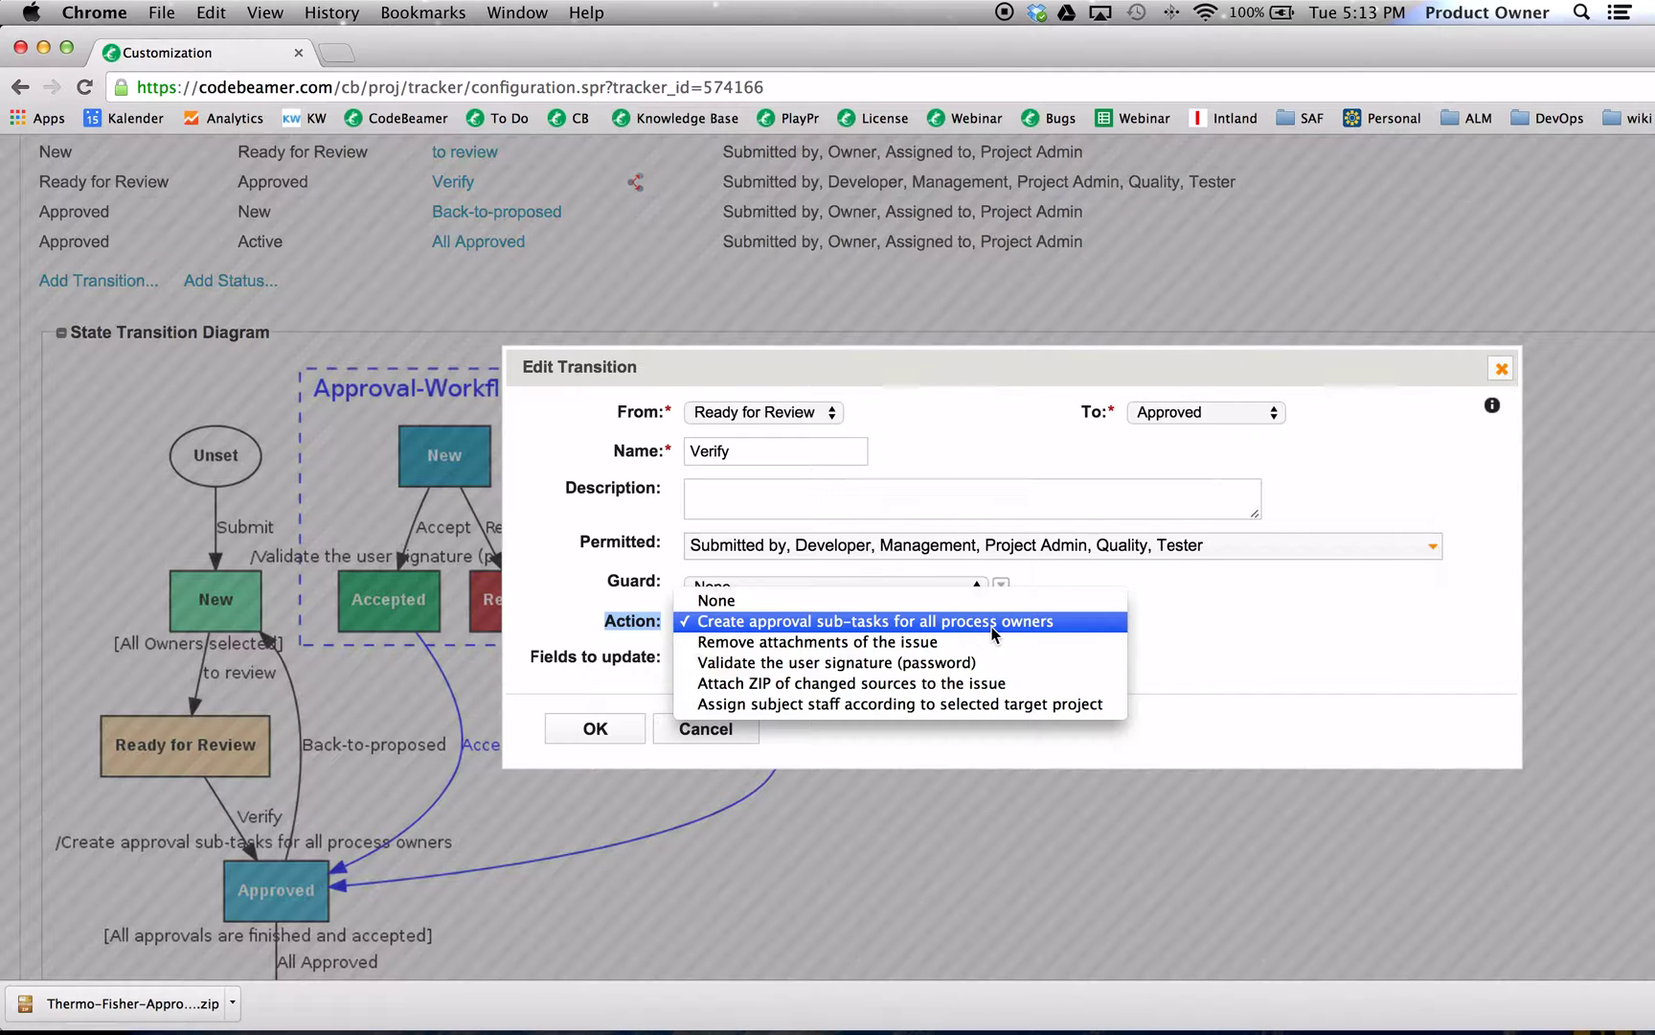
pyautogui.click(995, 634)
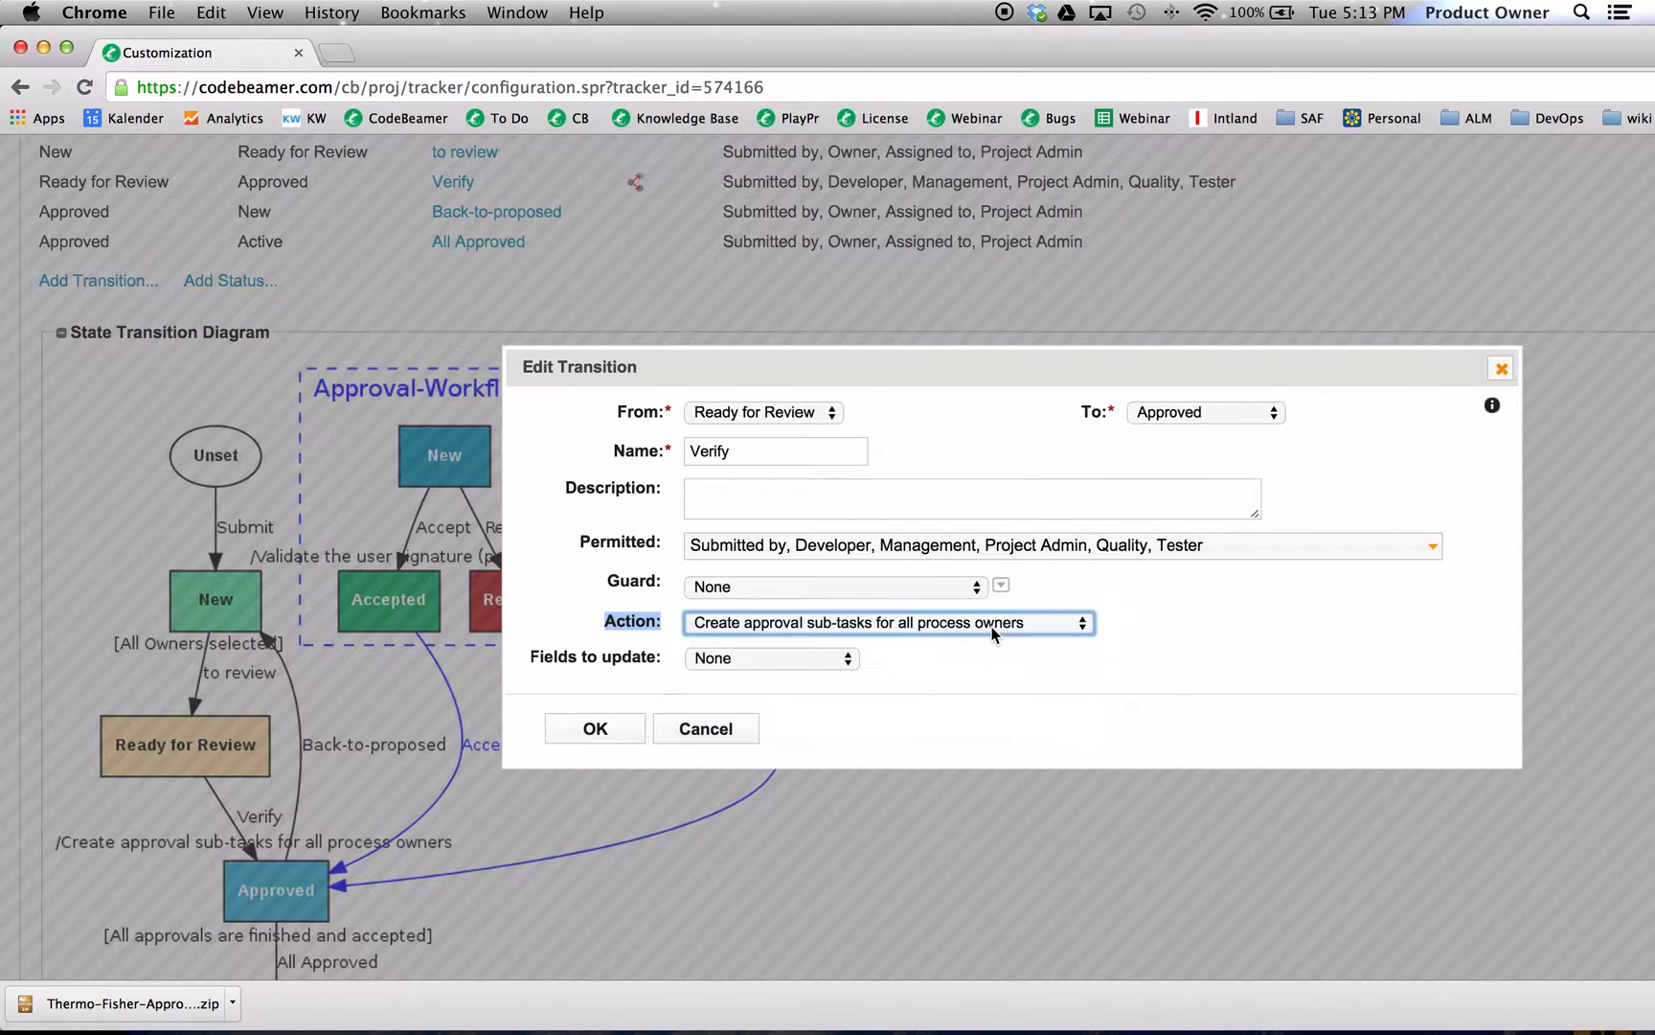
pyautogui.click(595, 728)
pyautogui.scroll(-3, 431, 776)
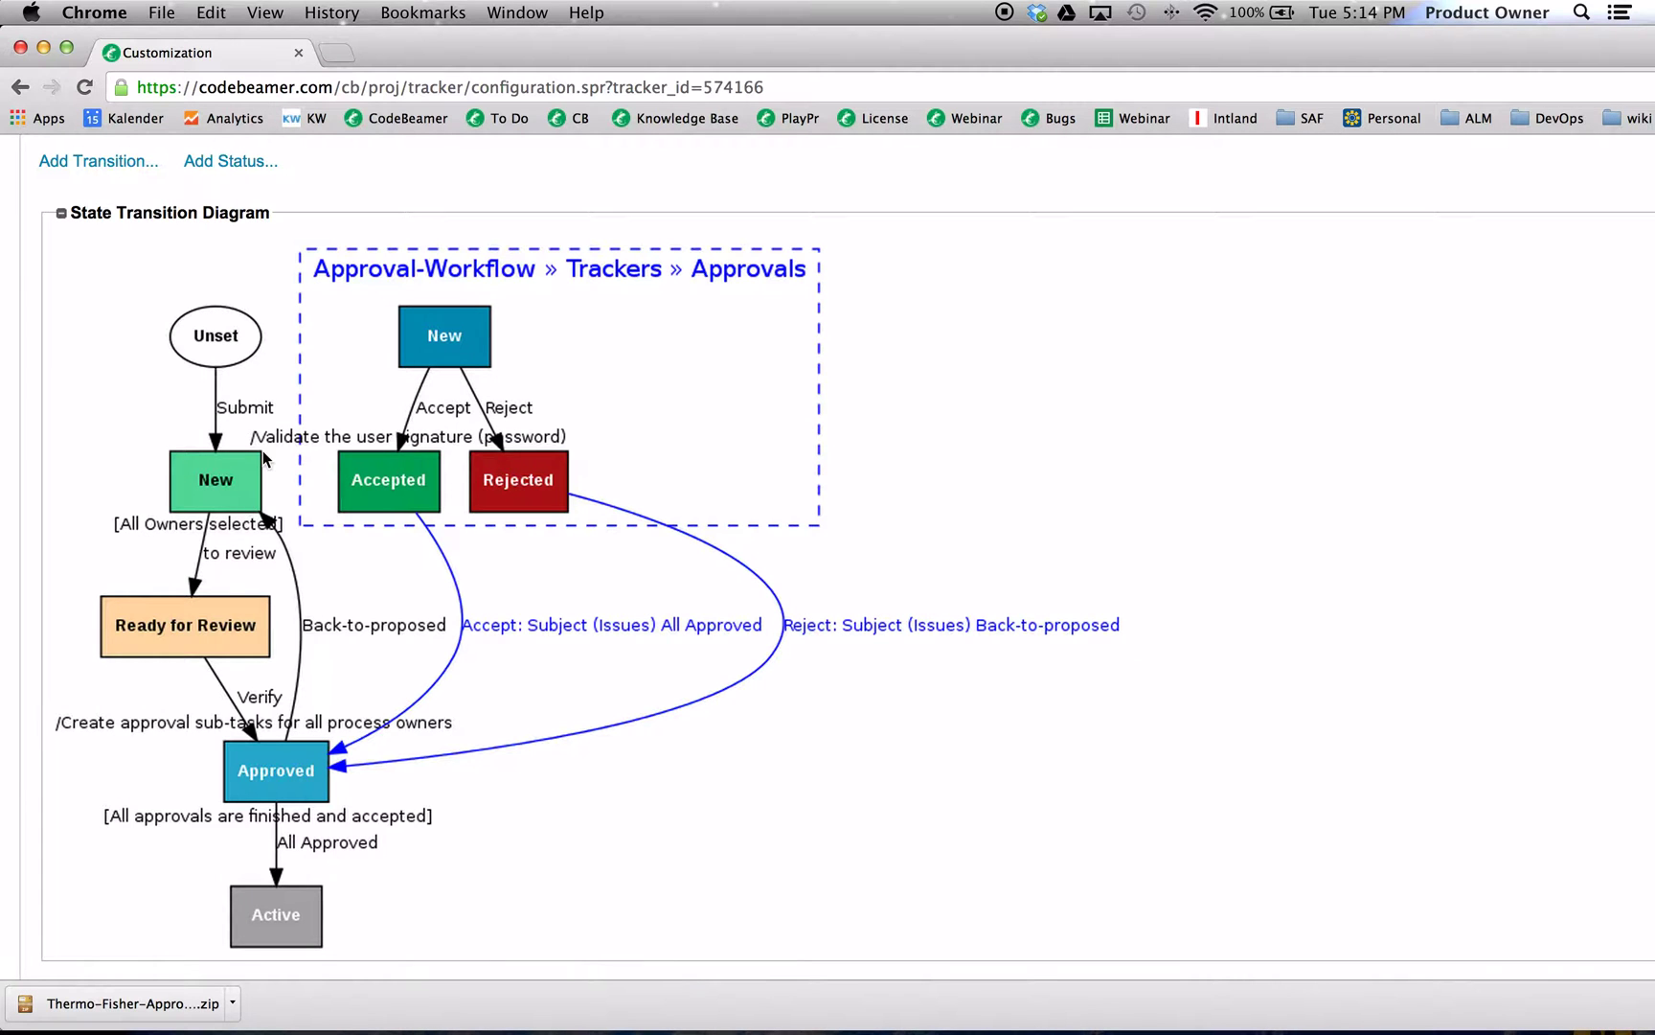
pyautogui.scroll(3, 262, 452)
pyautogui.scroll(10, 263, 450)
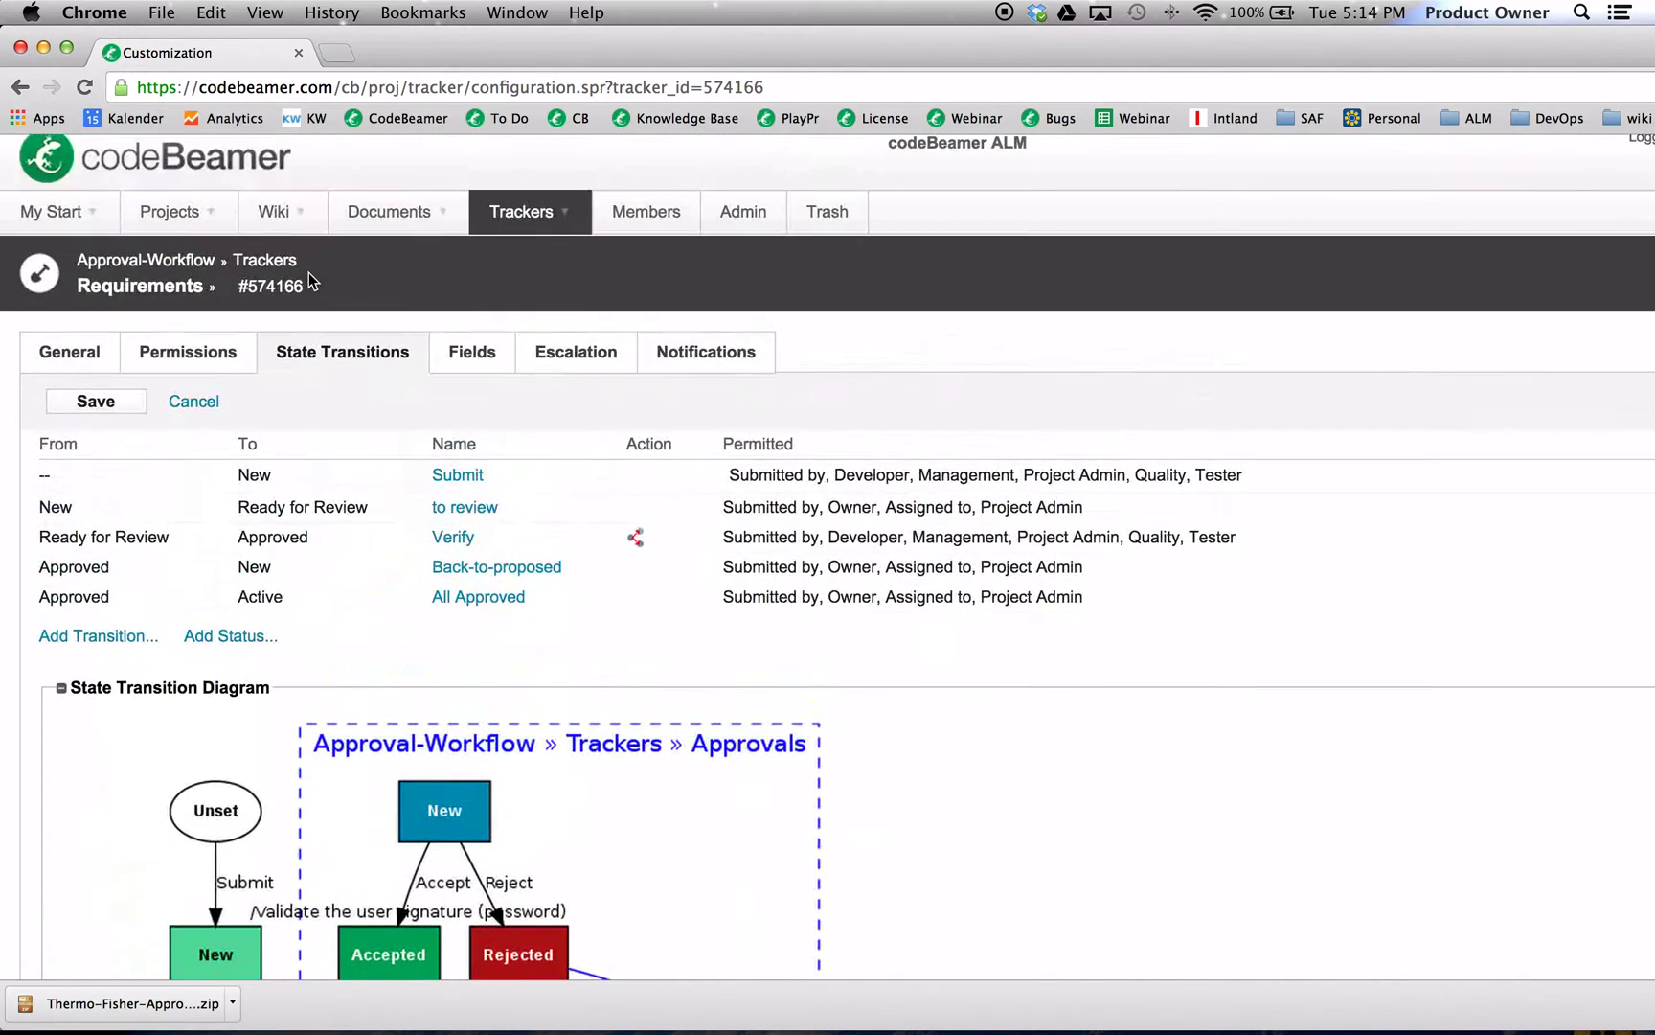
# Step: Create a new item 'Requirement A' with description 'demo' in the Requirements tracker
pyautogui.click(137, 297)
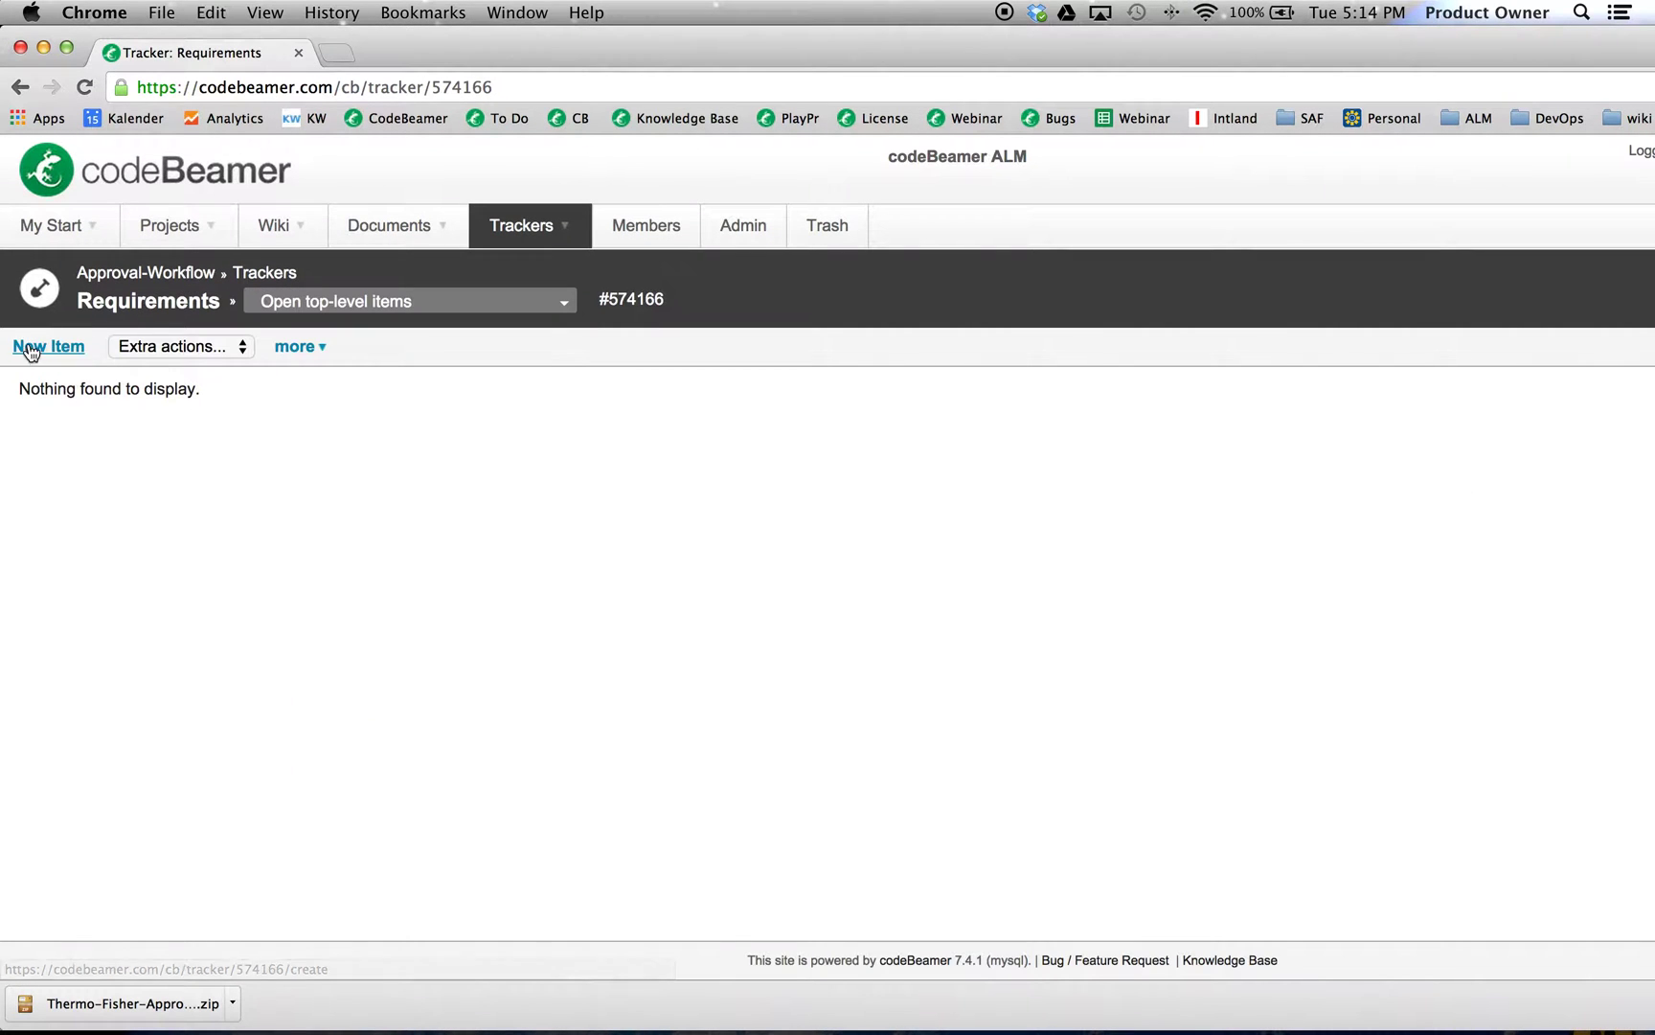
pyautogui.click(29, 349)
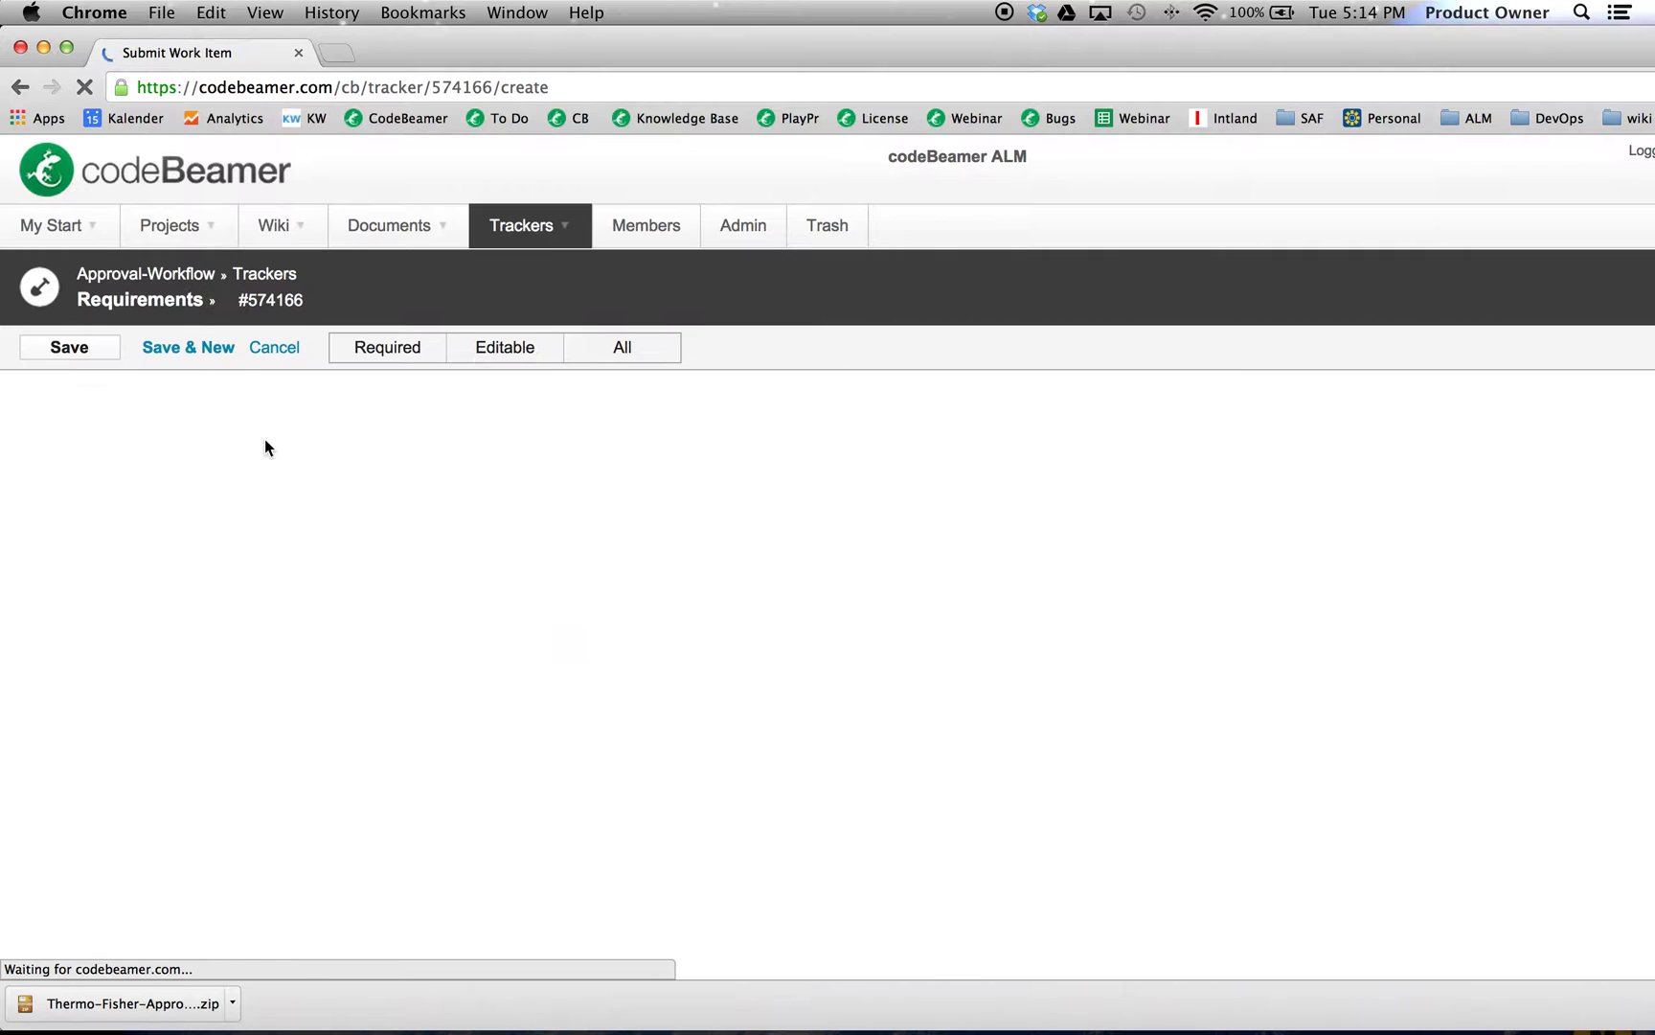
pyautogui.write('R')
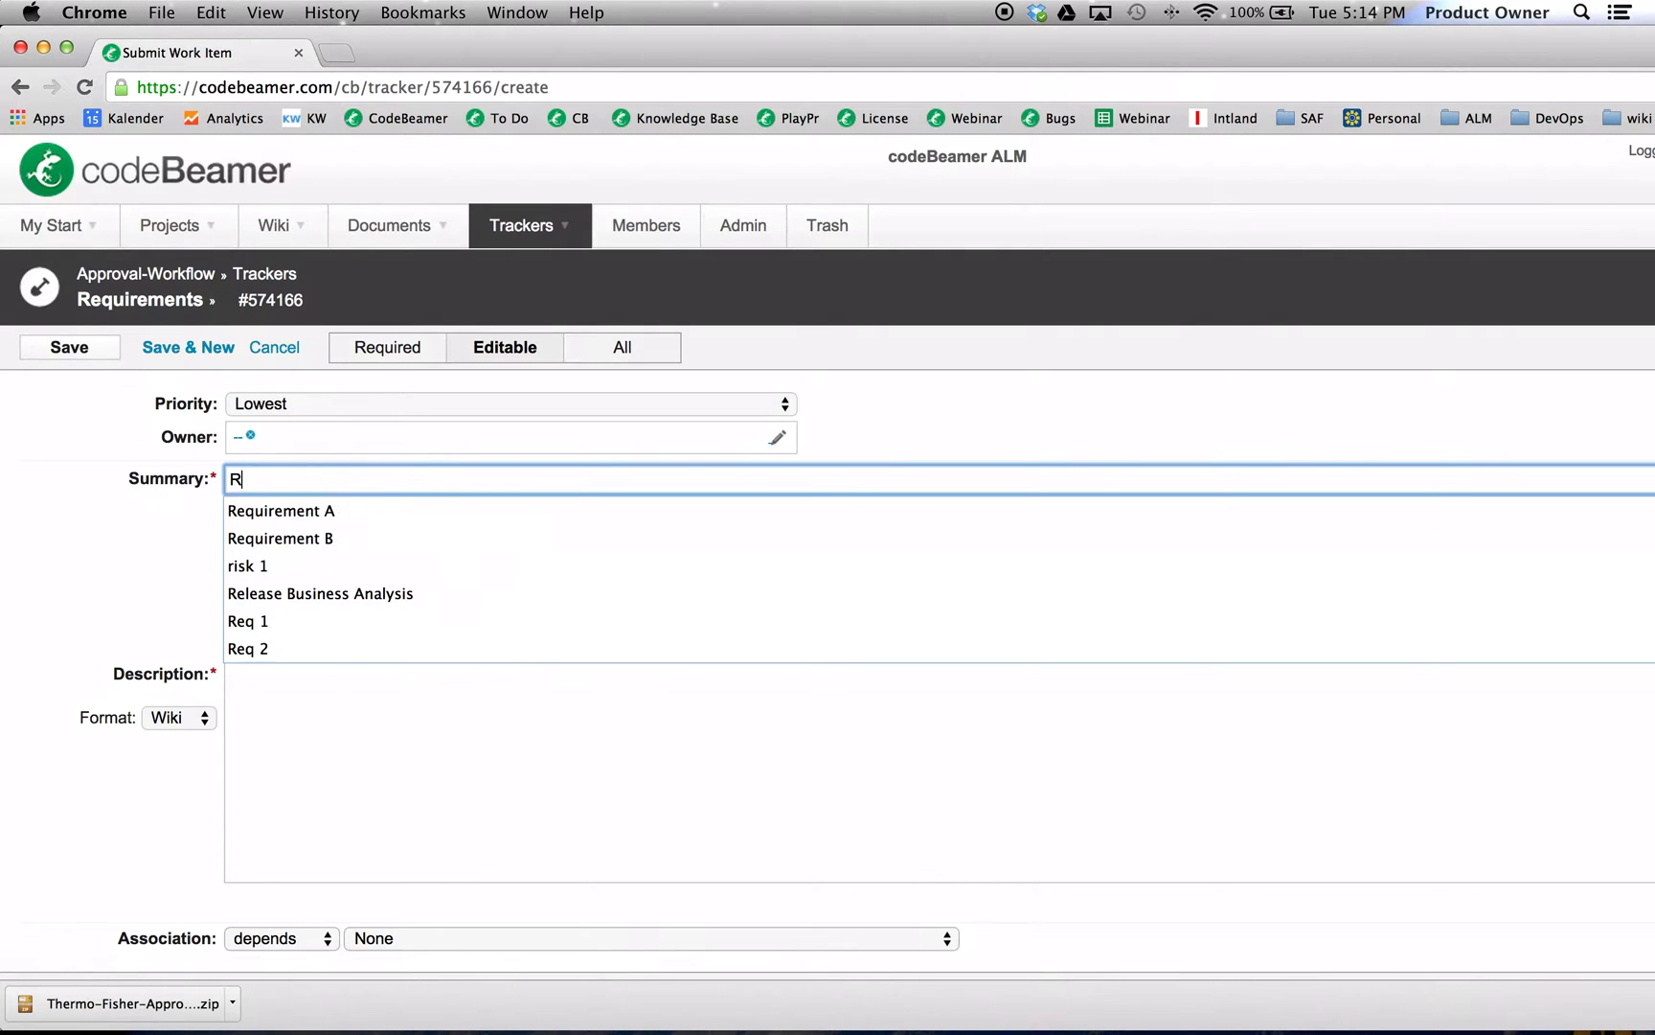
pyautogui.write('e')
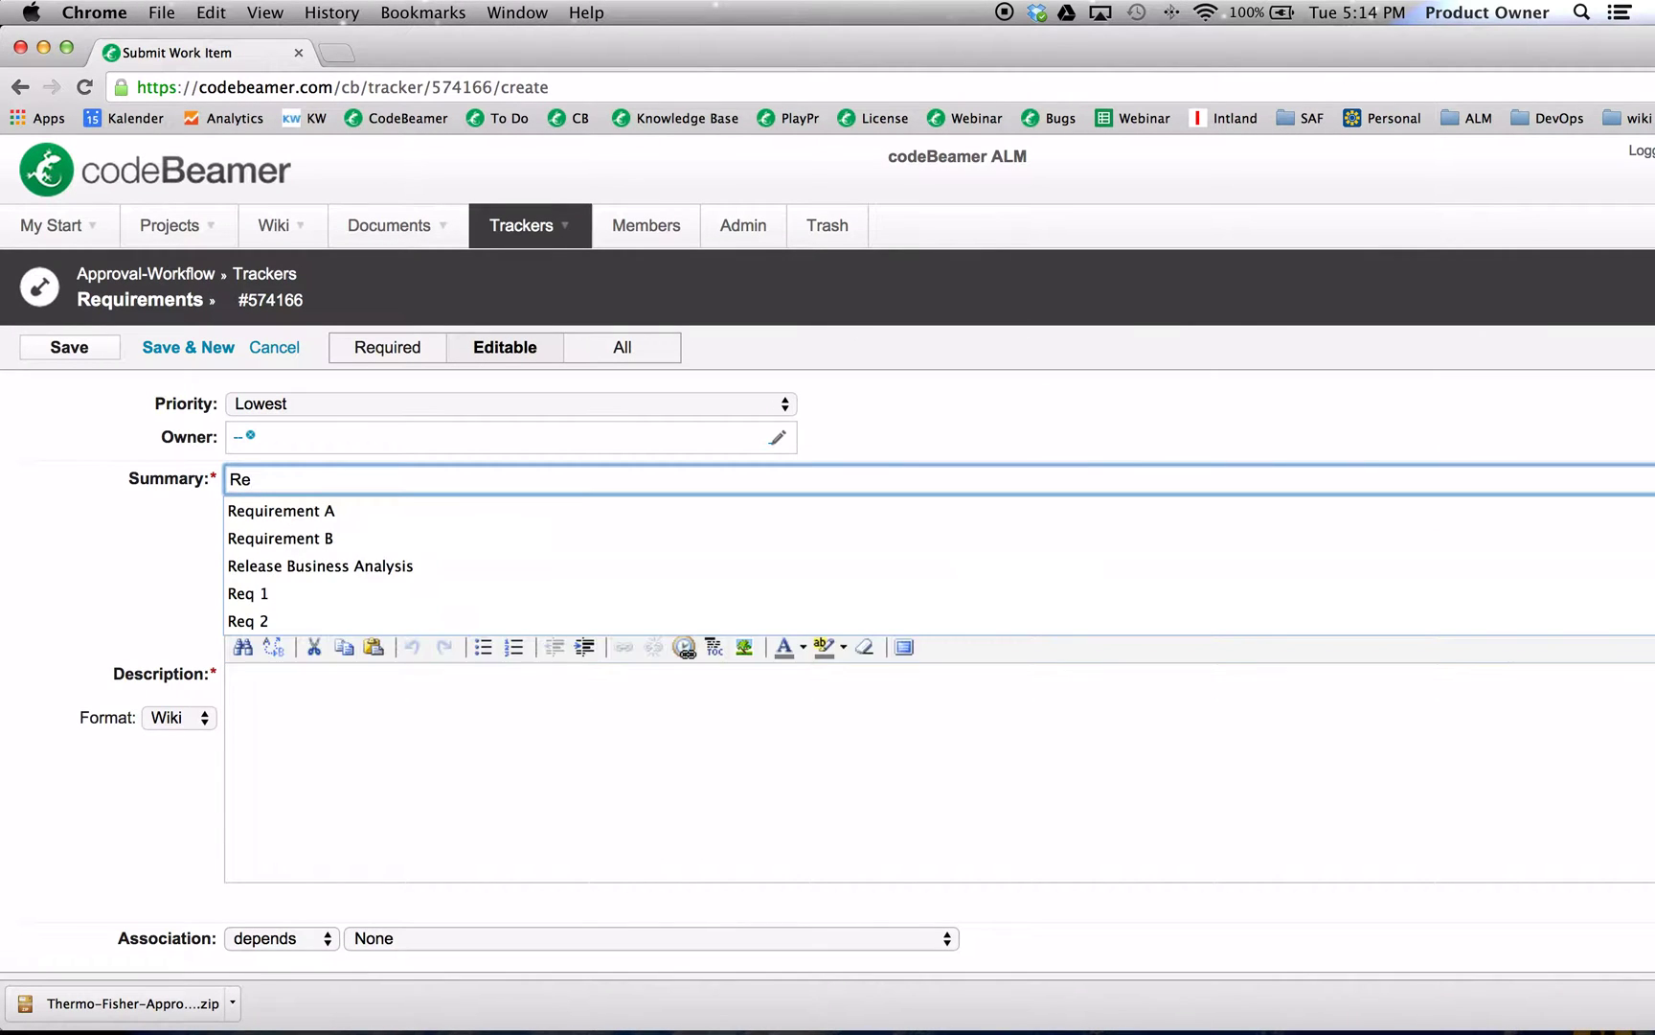
pyautogui.press('Down')
pyautogui.press('Return')
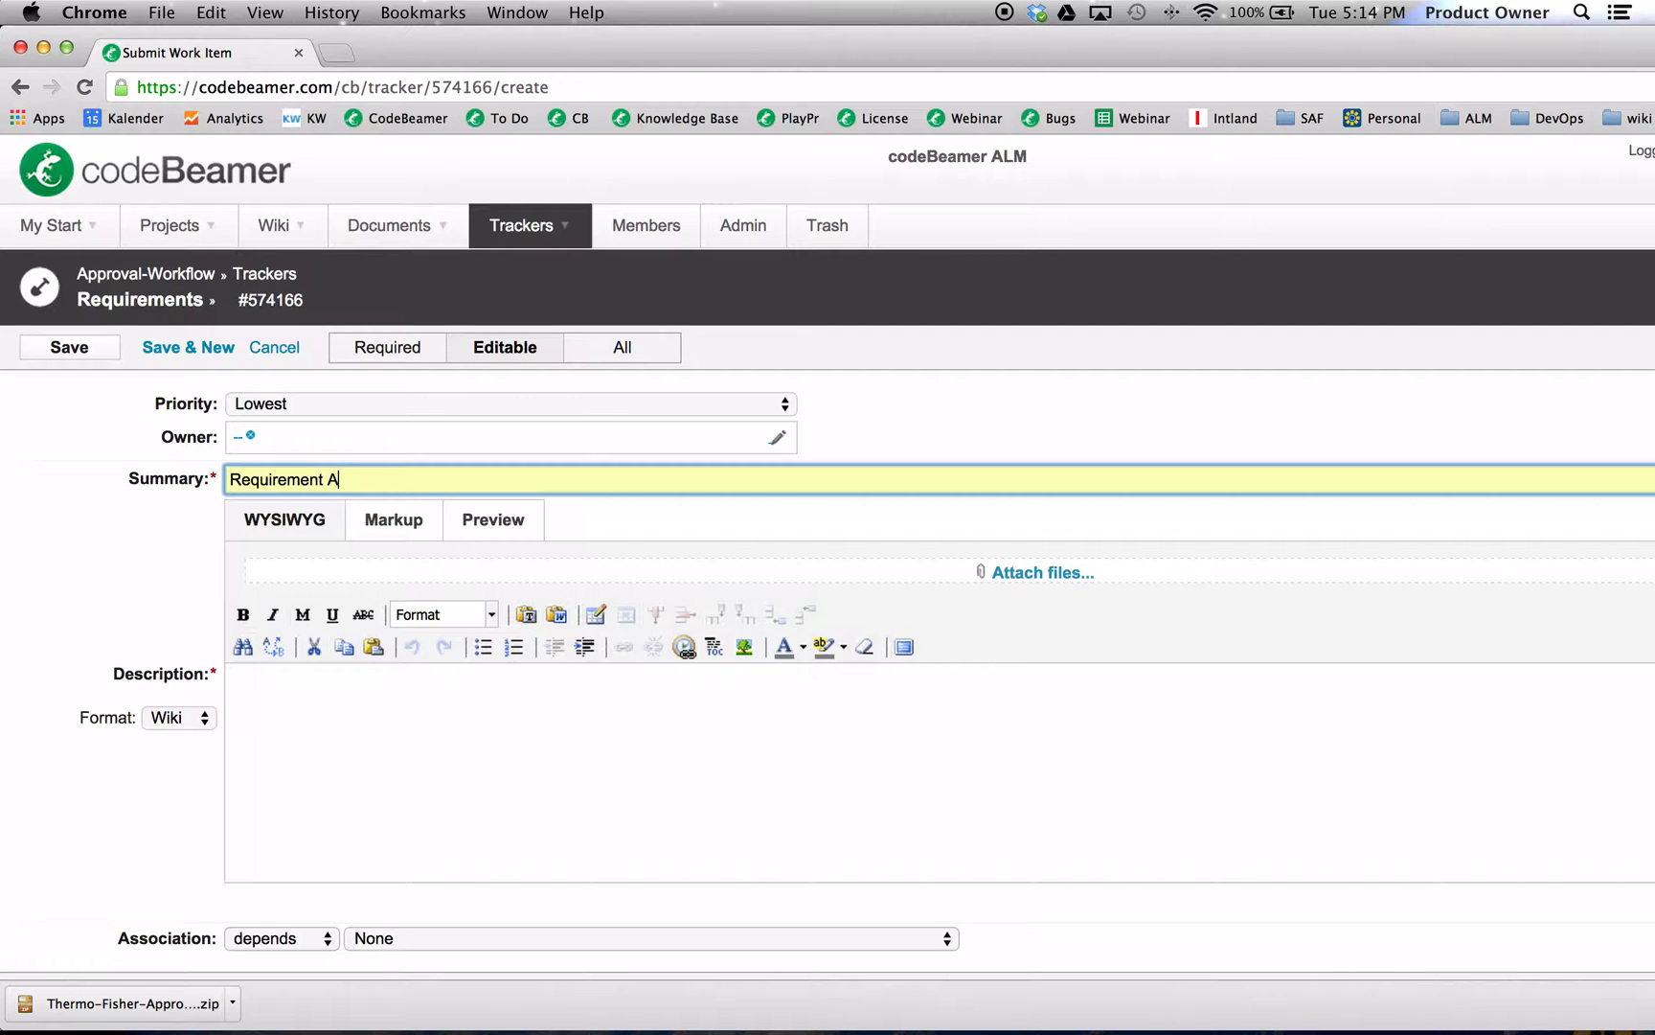
pyautogui.click(326, 724)
pyautogui.write('demo')
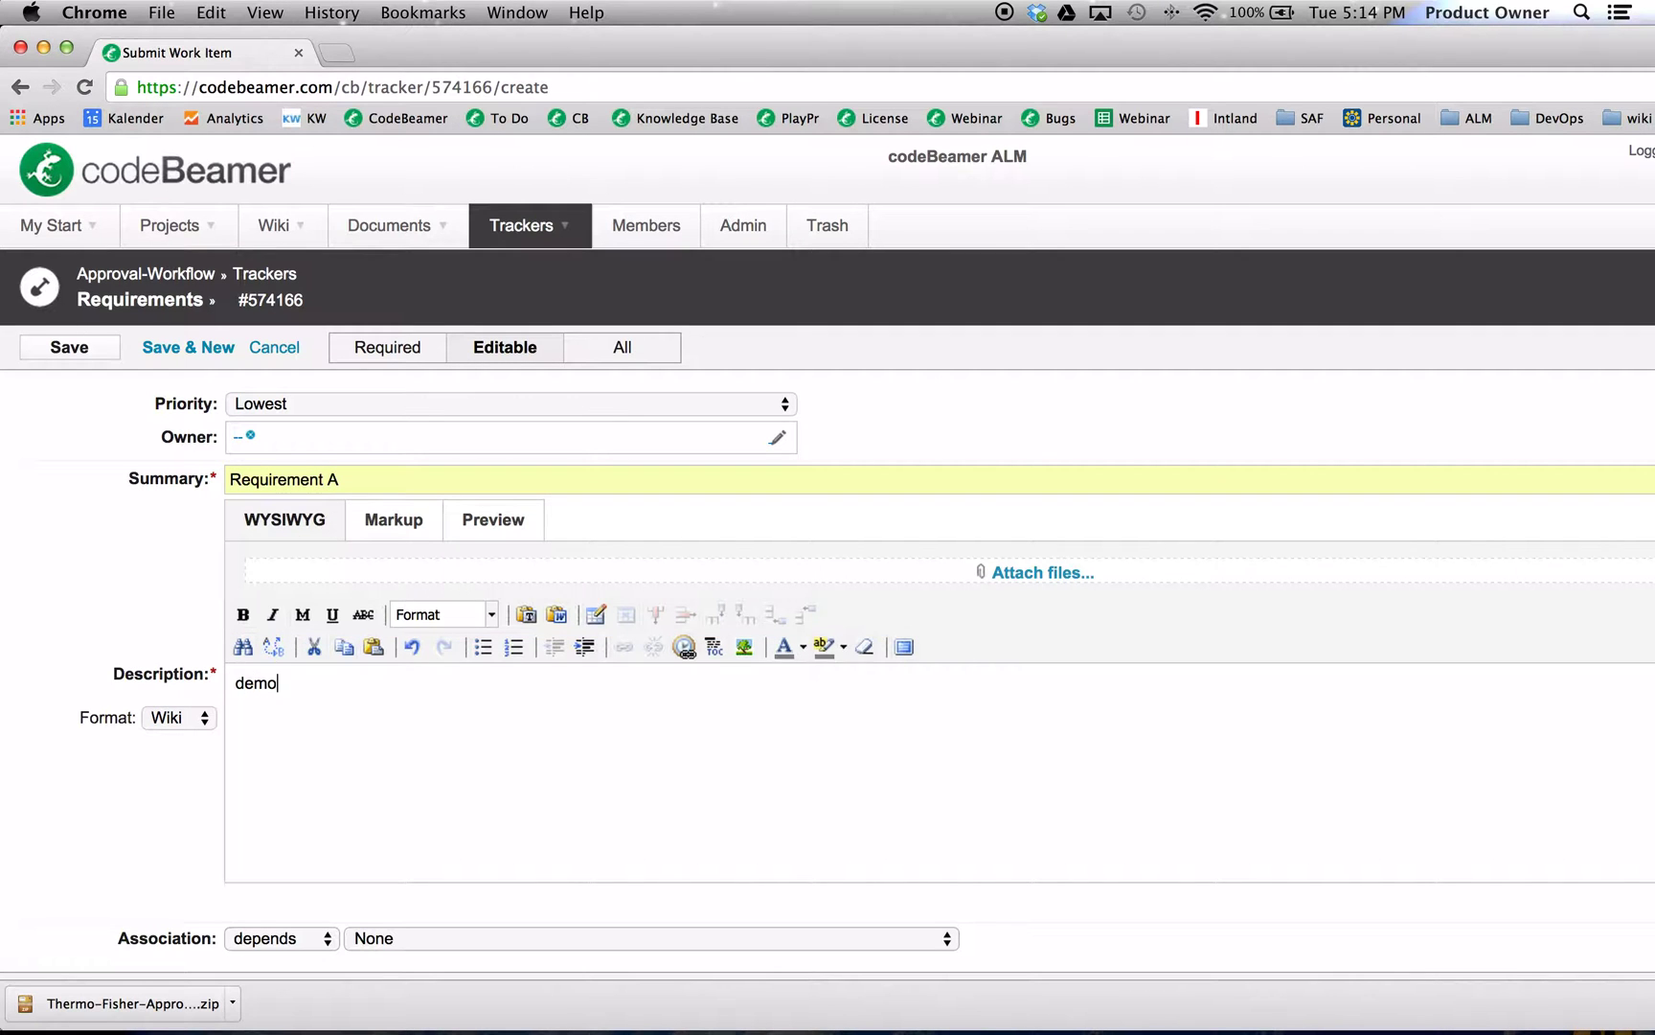
pyautogui.click(77, 350)
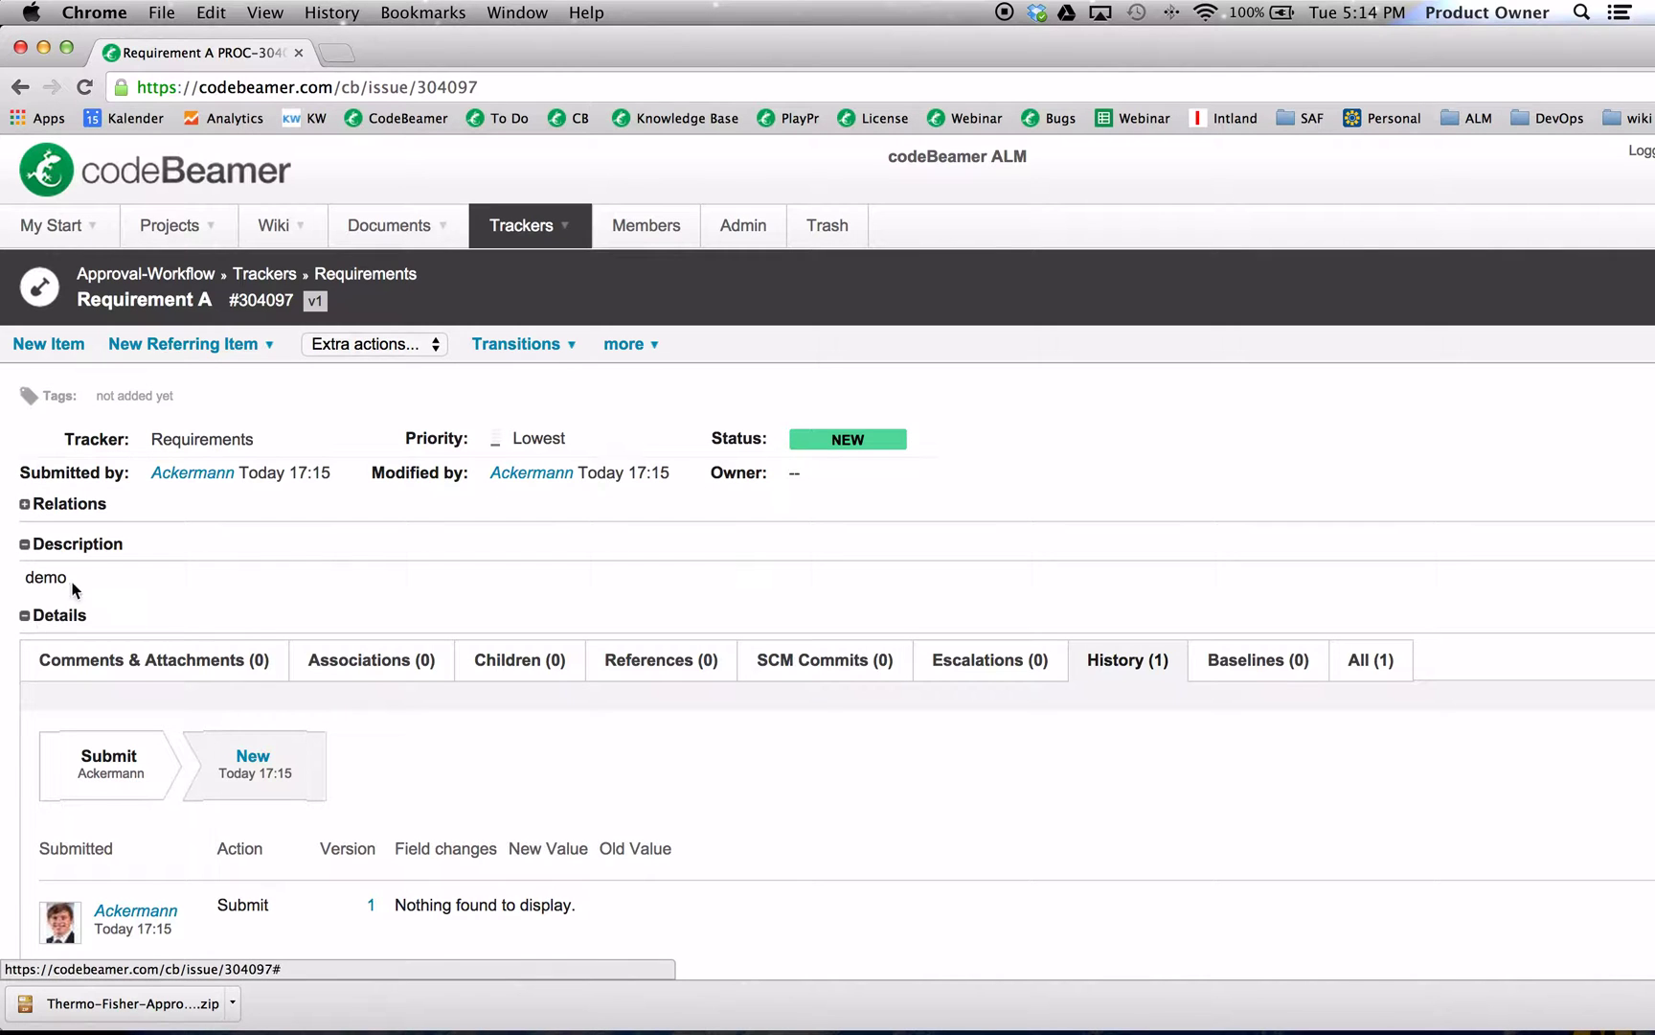
pyautogui.click(573, 347)
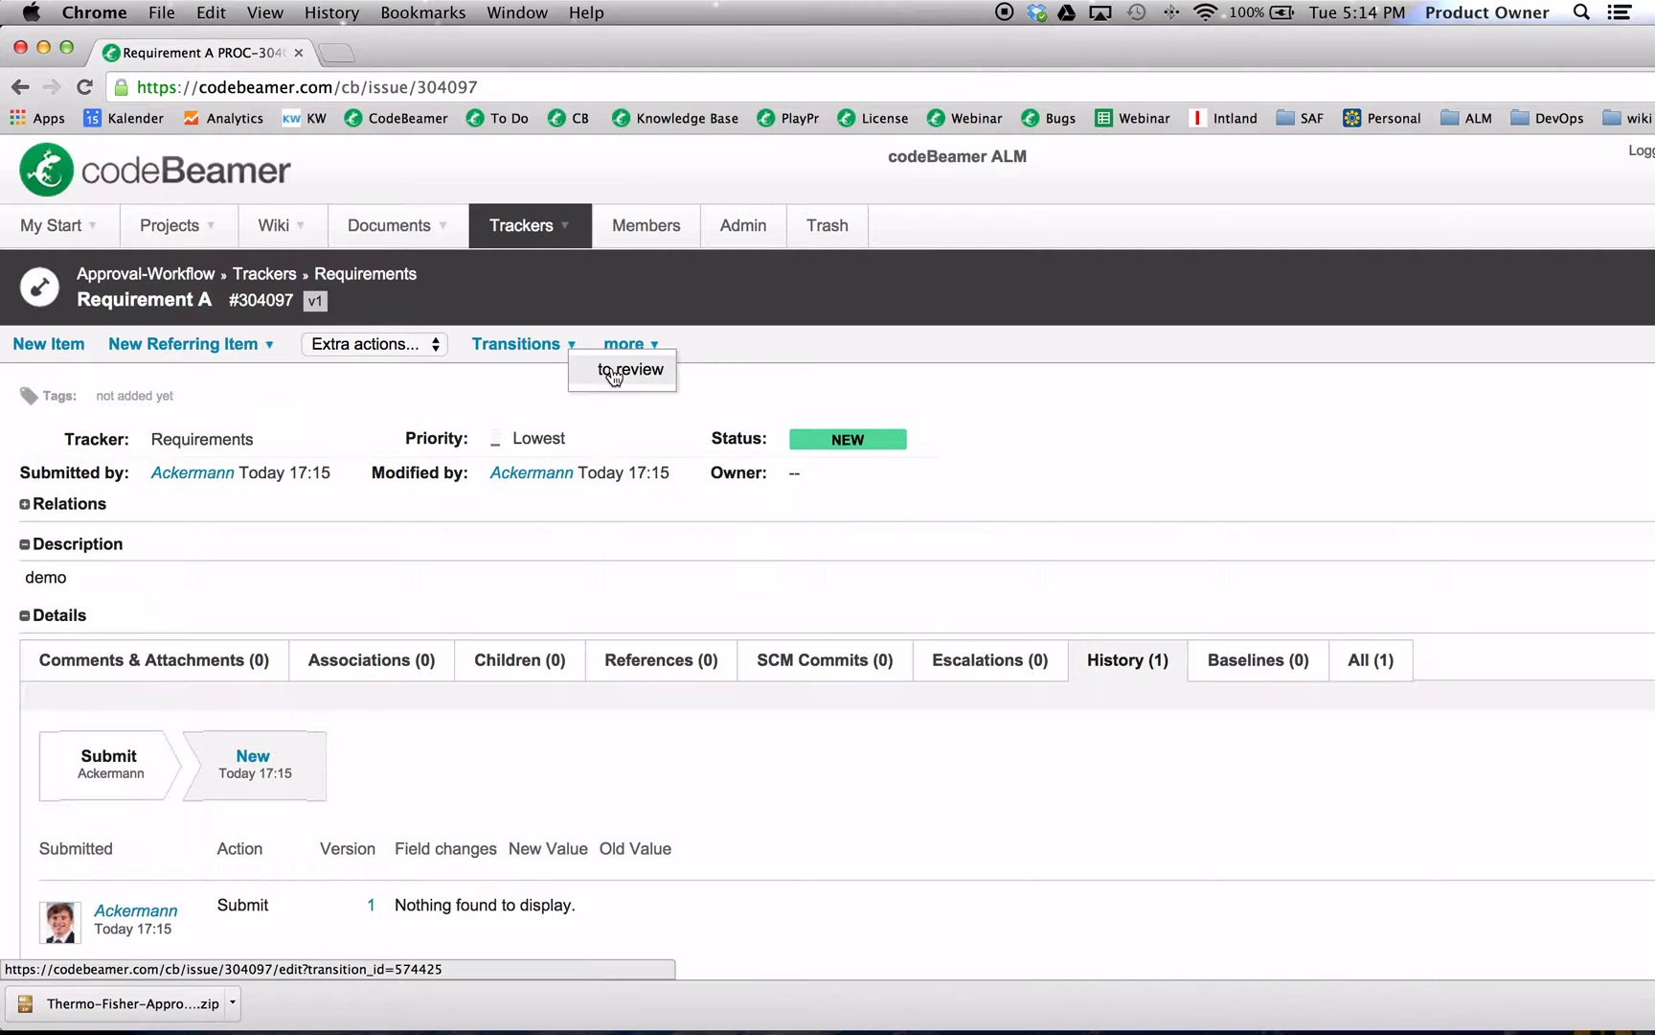
# Step: Send Requirement A to review with the developer and tester accounts set as owners
pyautogui.click(614, 374)
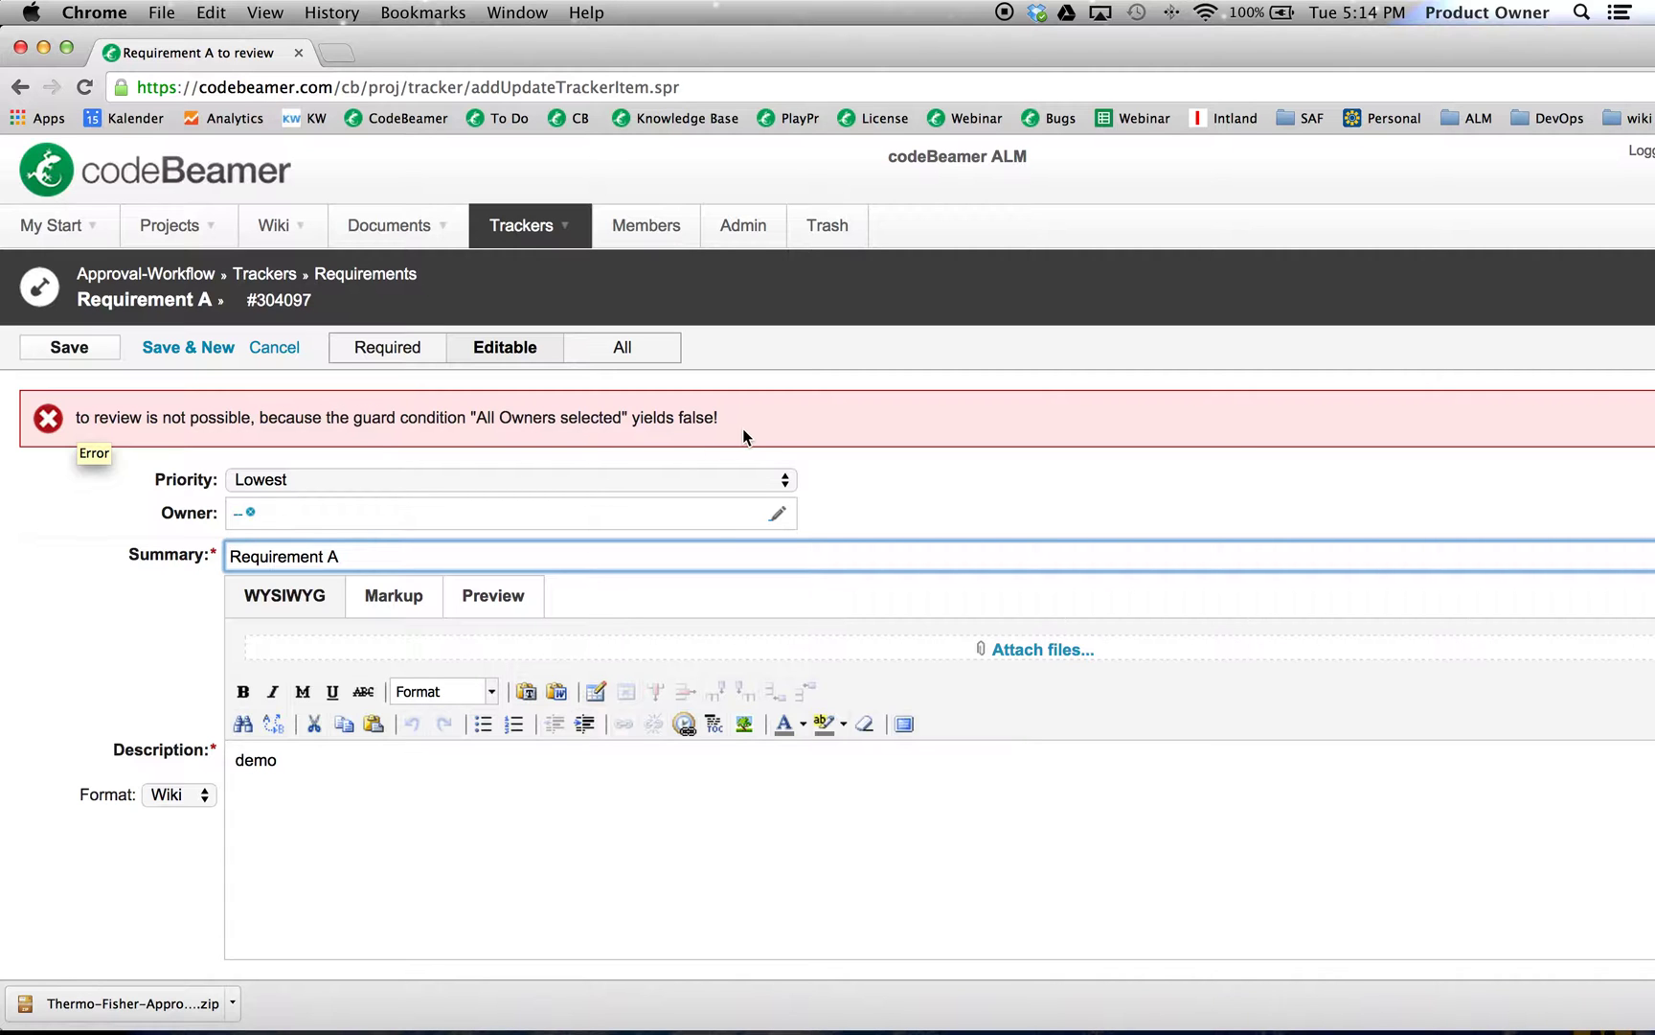
pyautogui.click(777, 514)
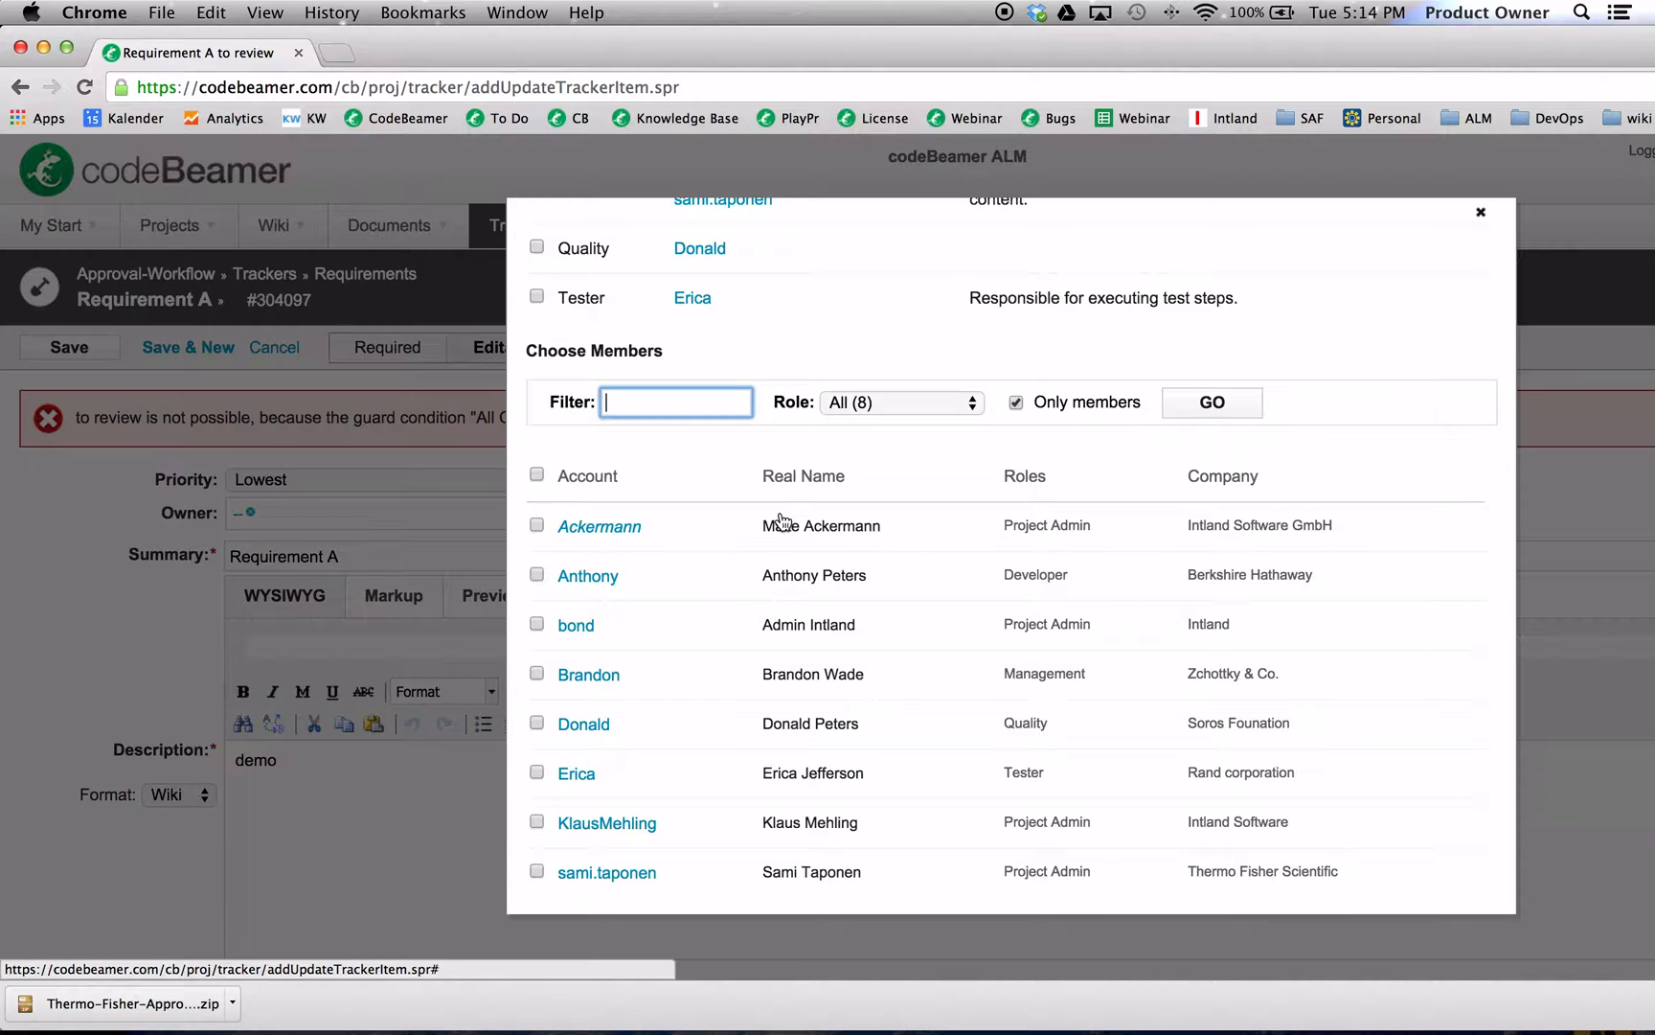
pyautogui.click(537, 575)
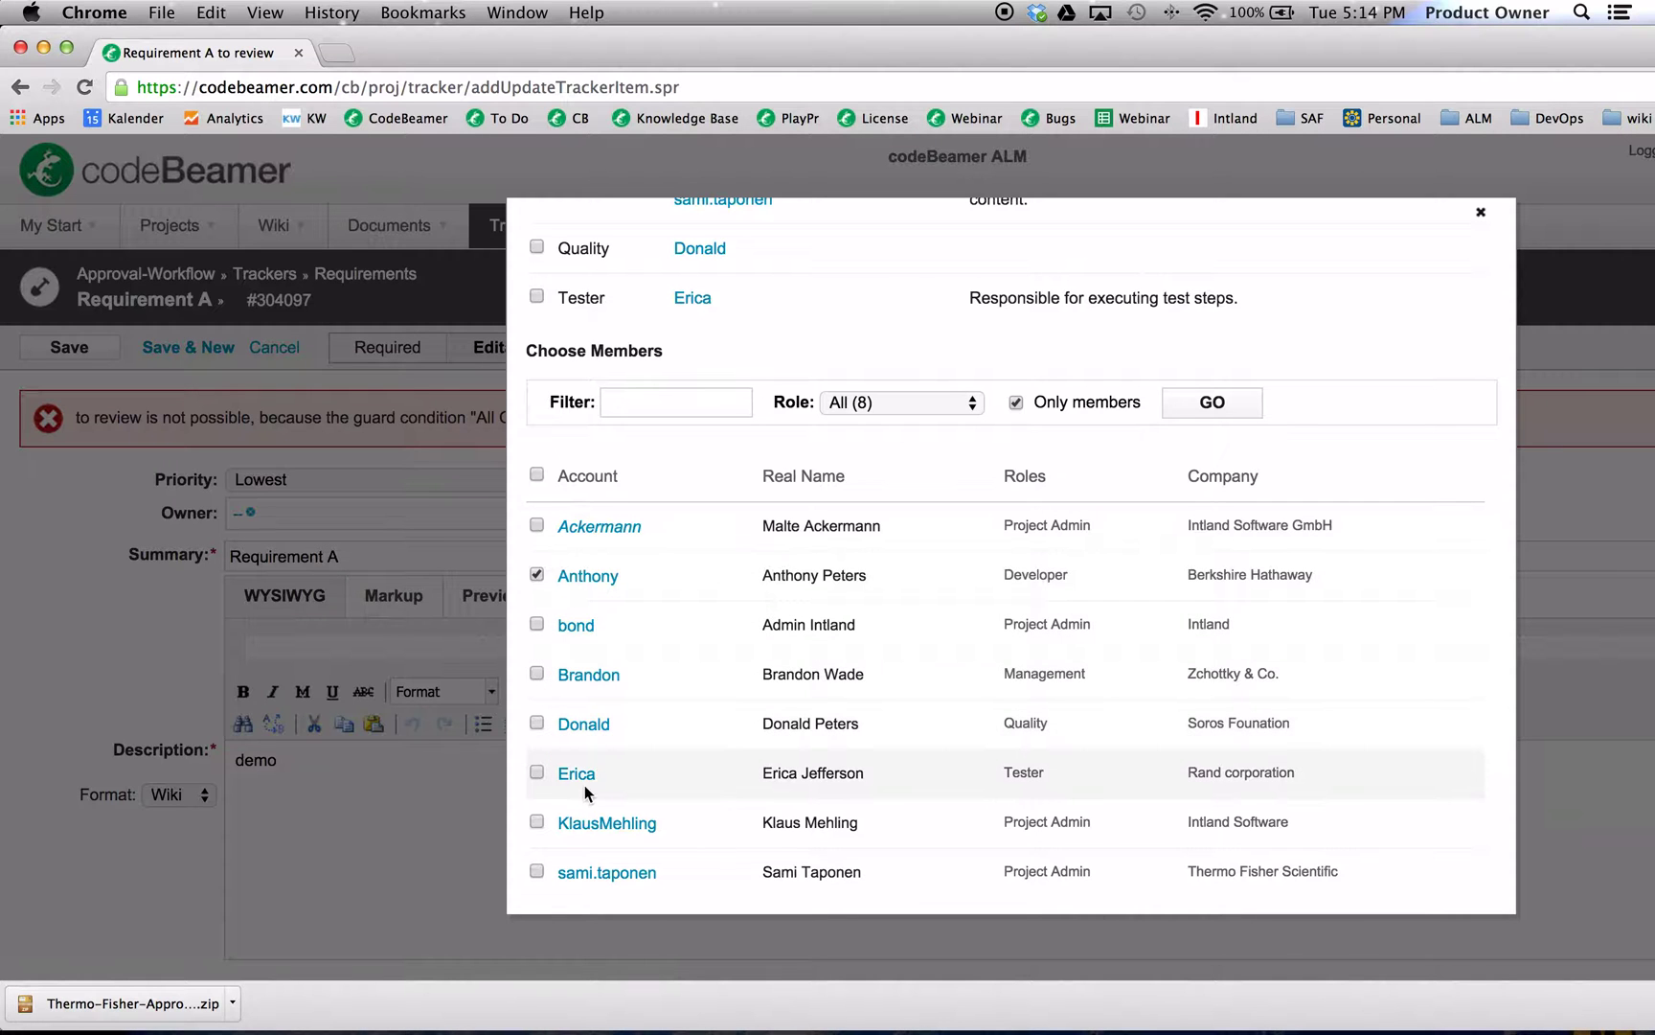
pyautogui.click(536, 771)
pyautogui.scroll(1, 652, 518)
pyautogui.scroll(5, 652, 518)
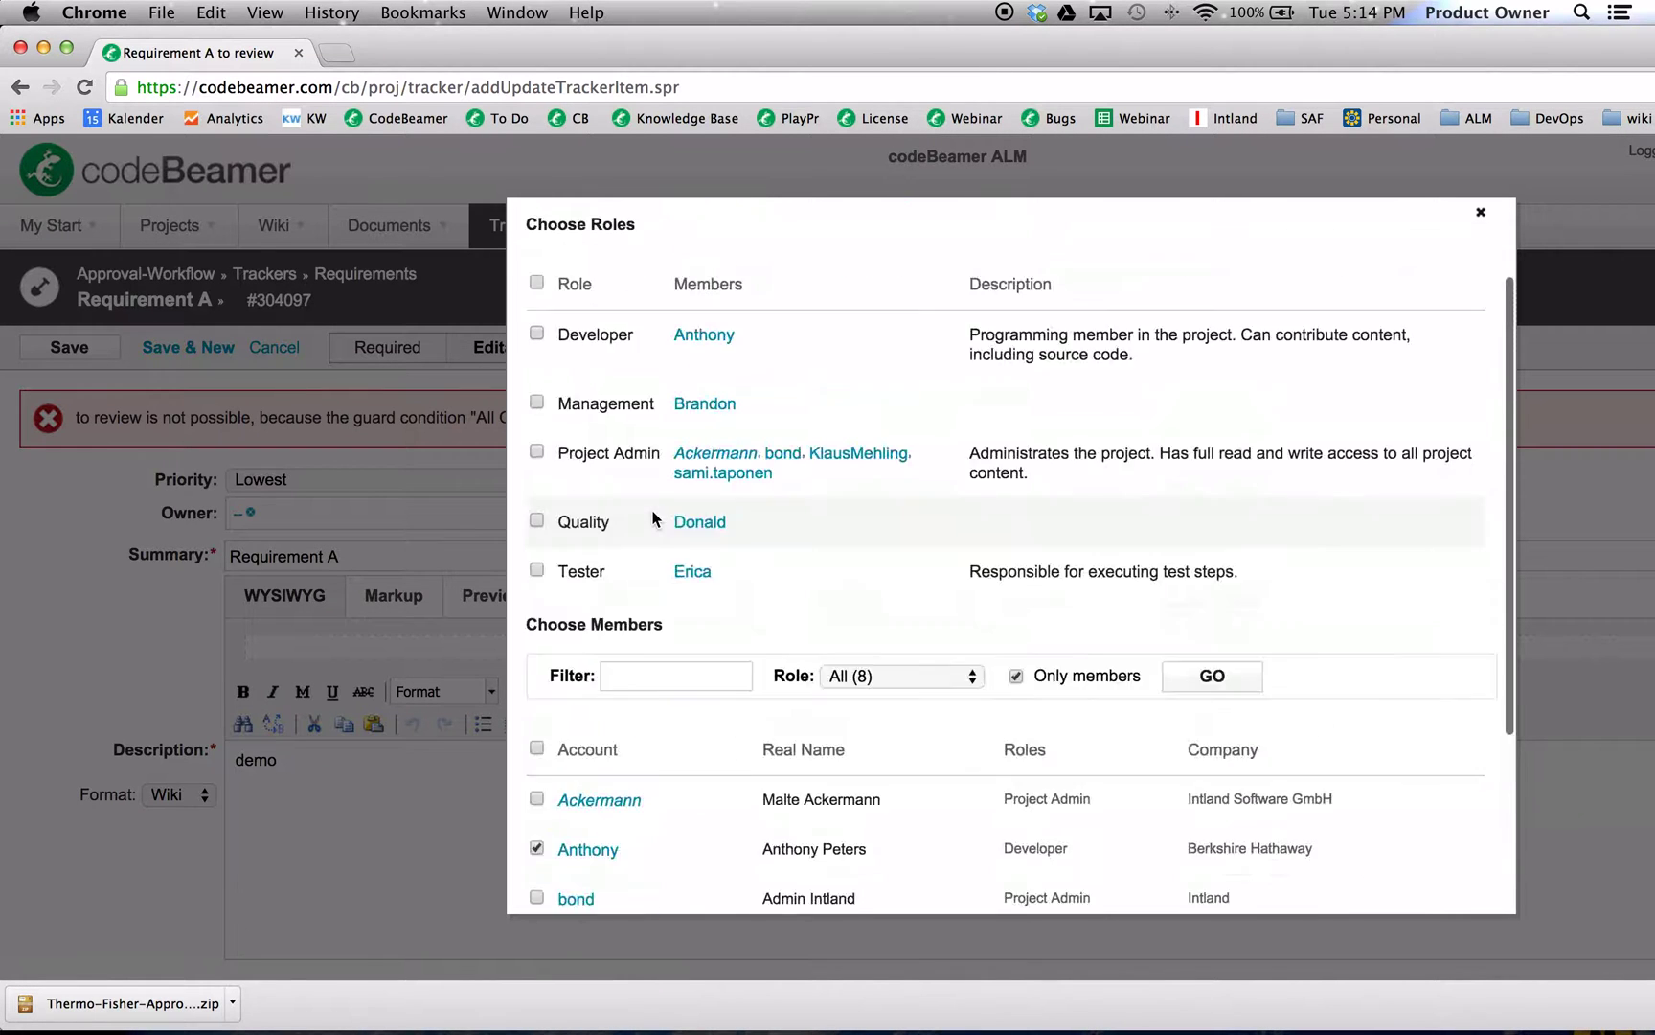
pyautogui.click(603, 303)
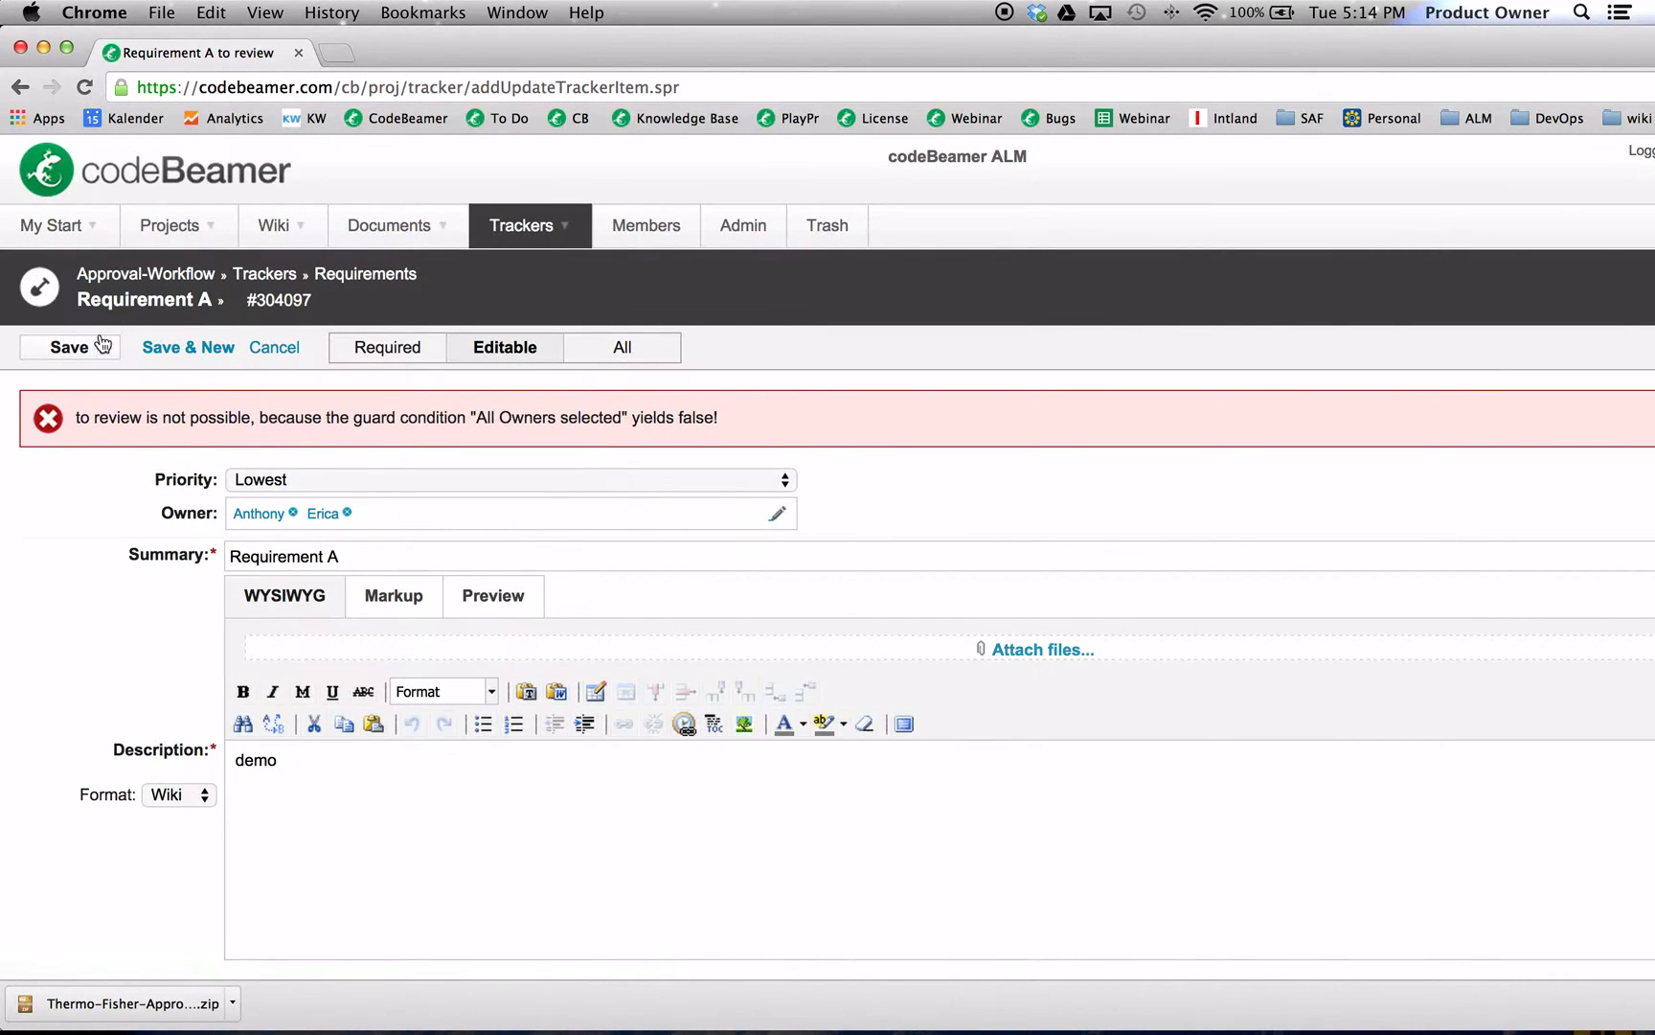
pyautogui.click(101, 343)
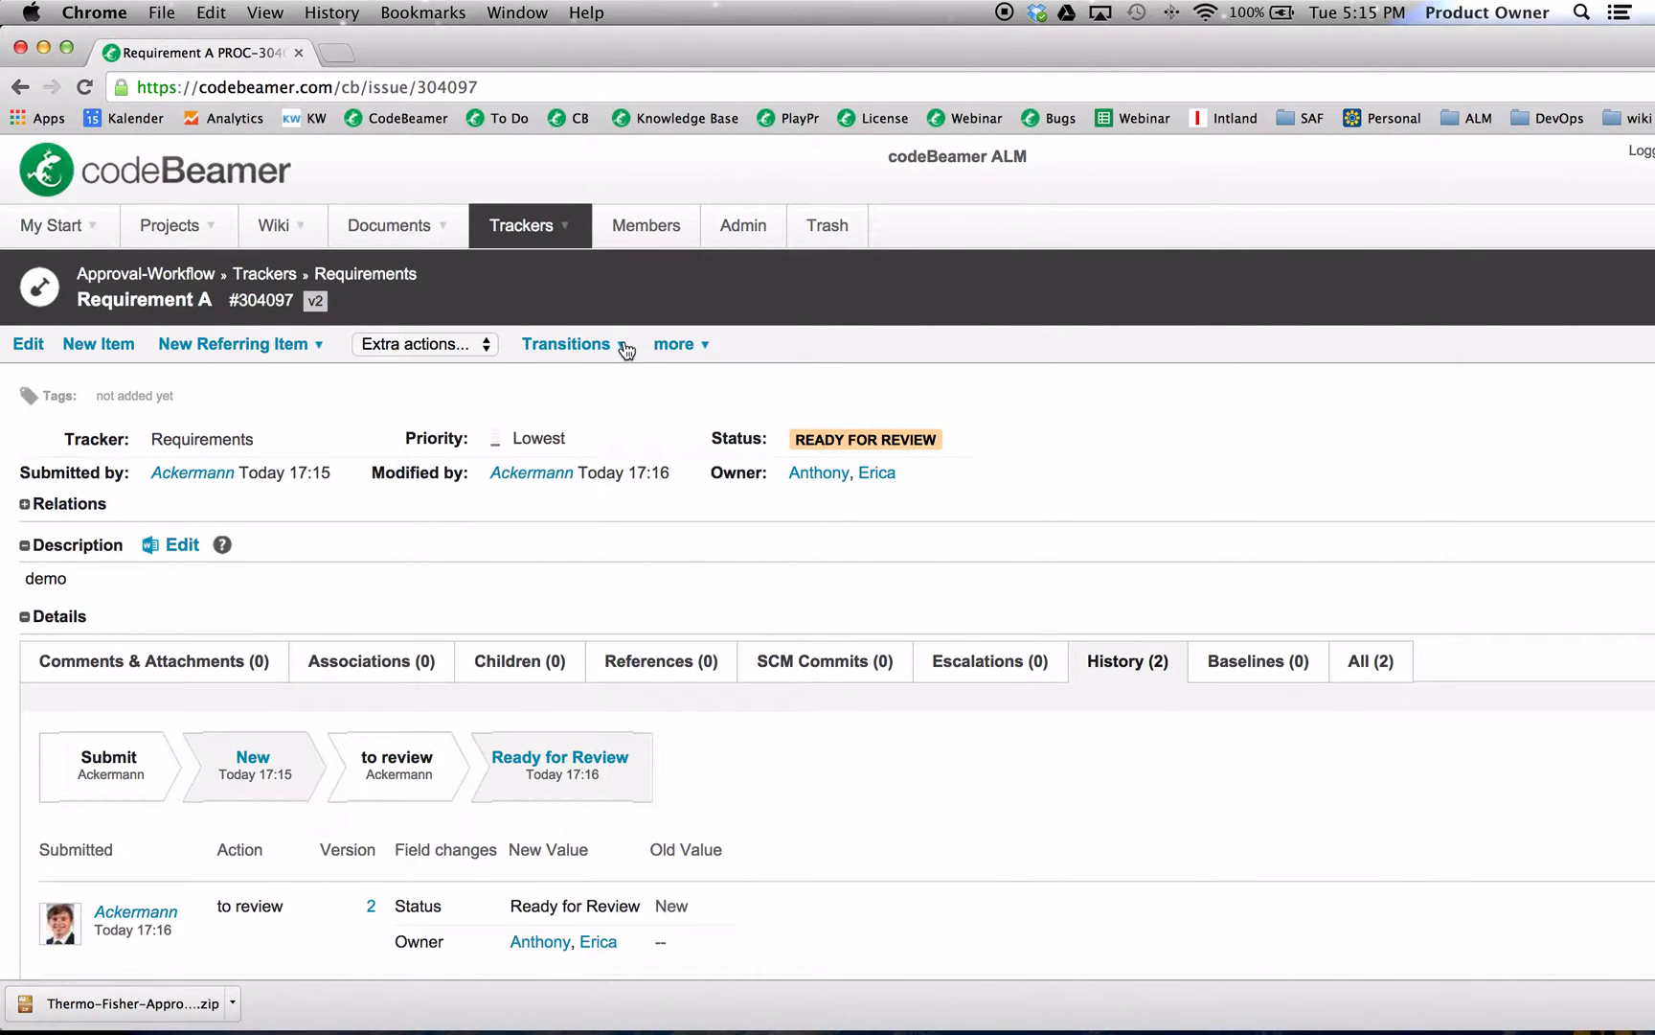
# Step: Apply the Verify transition so Requirement A becomes Approved
pyautogui.click(625, 347)
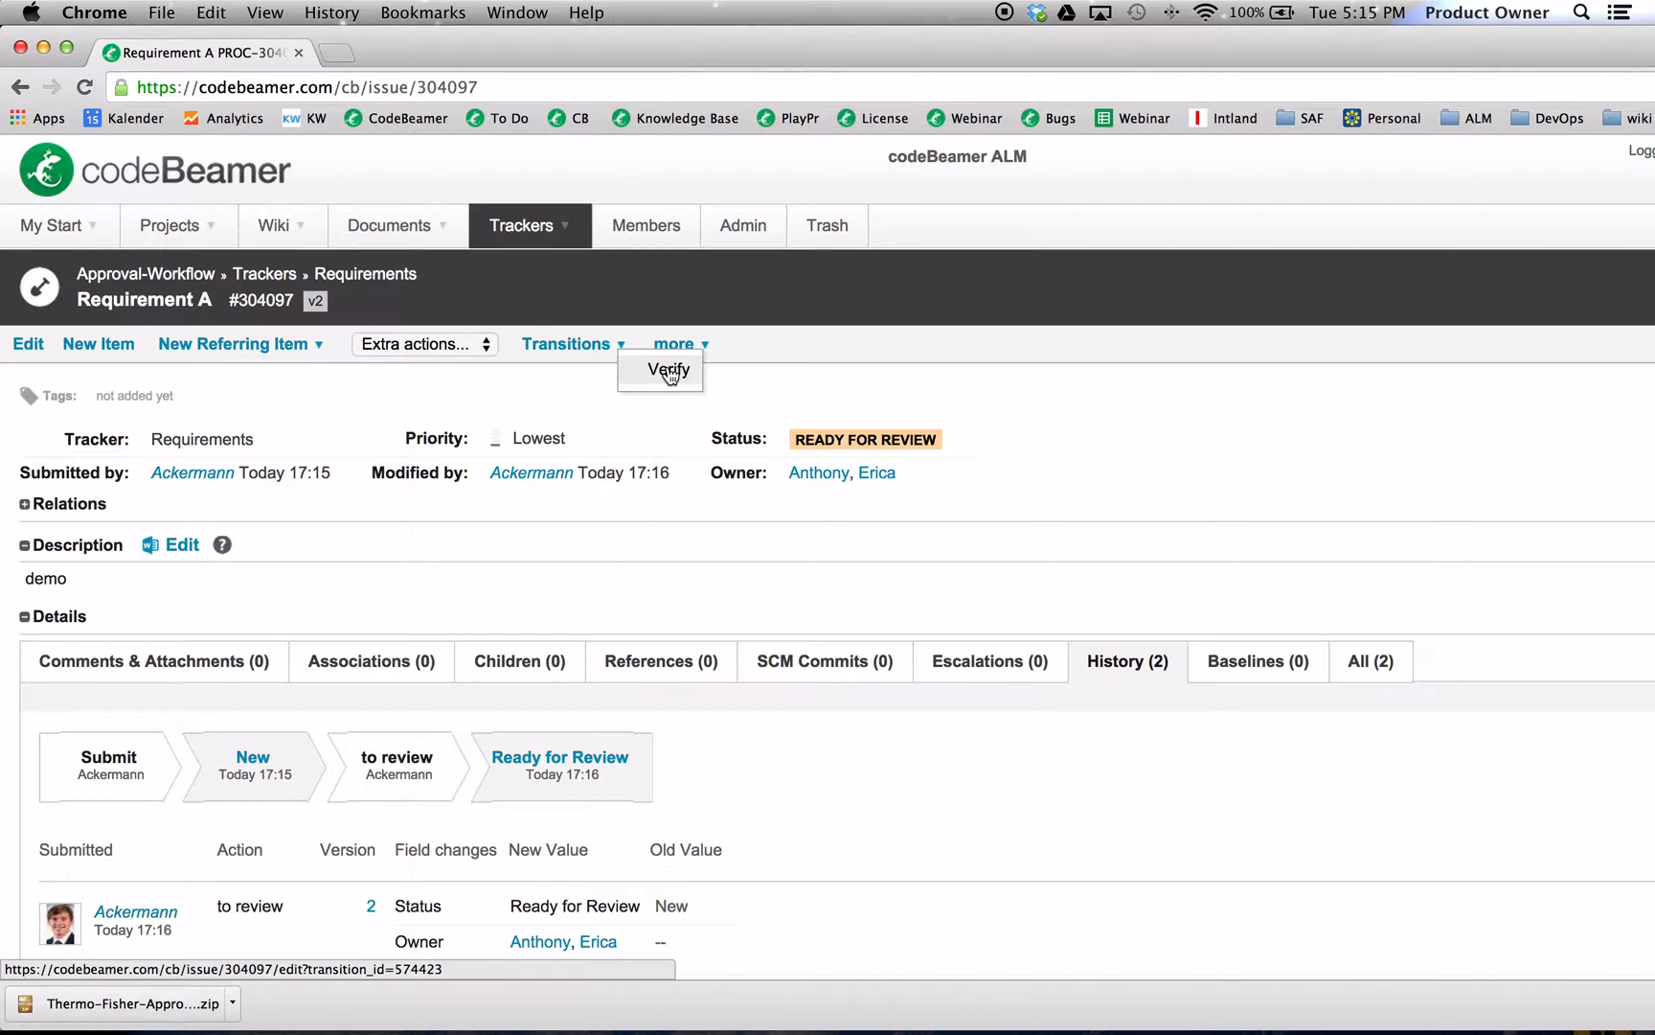
pyautogui.click(668, 371)
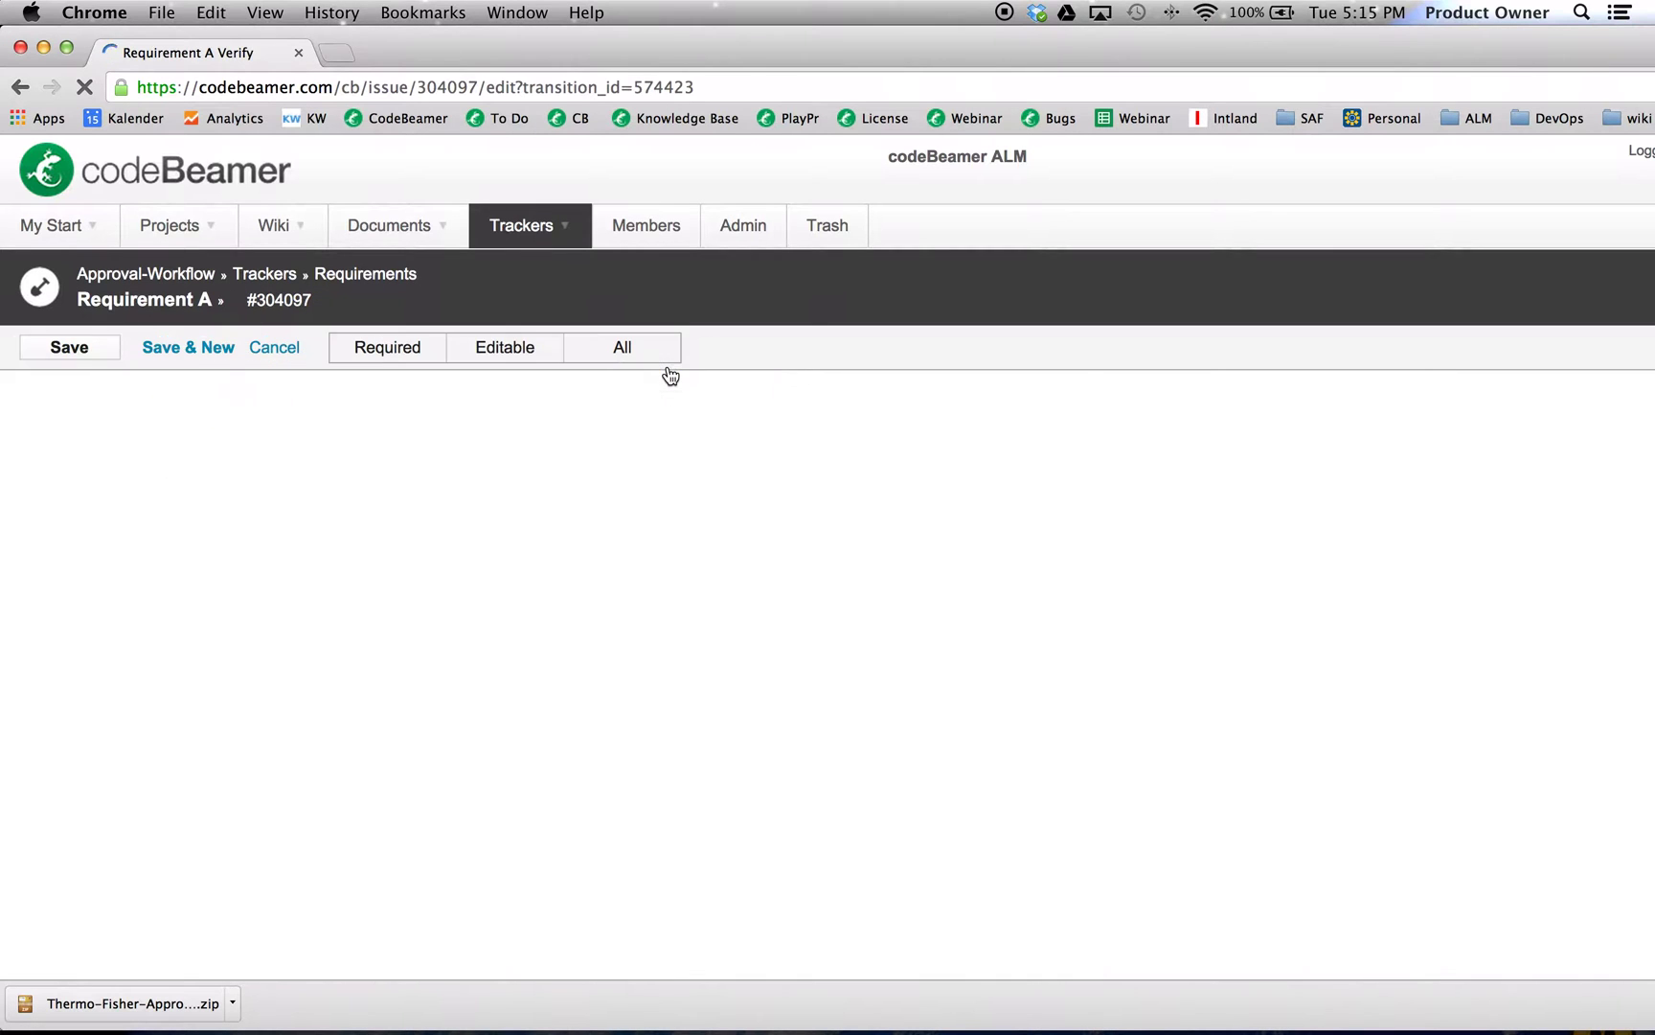
pyautogui.click(77, 357)
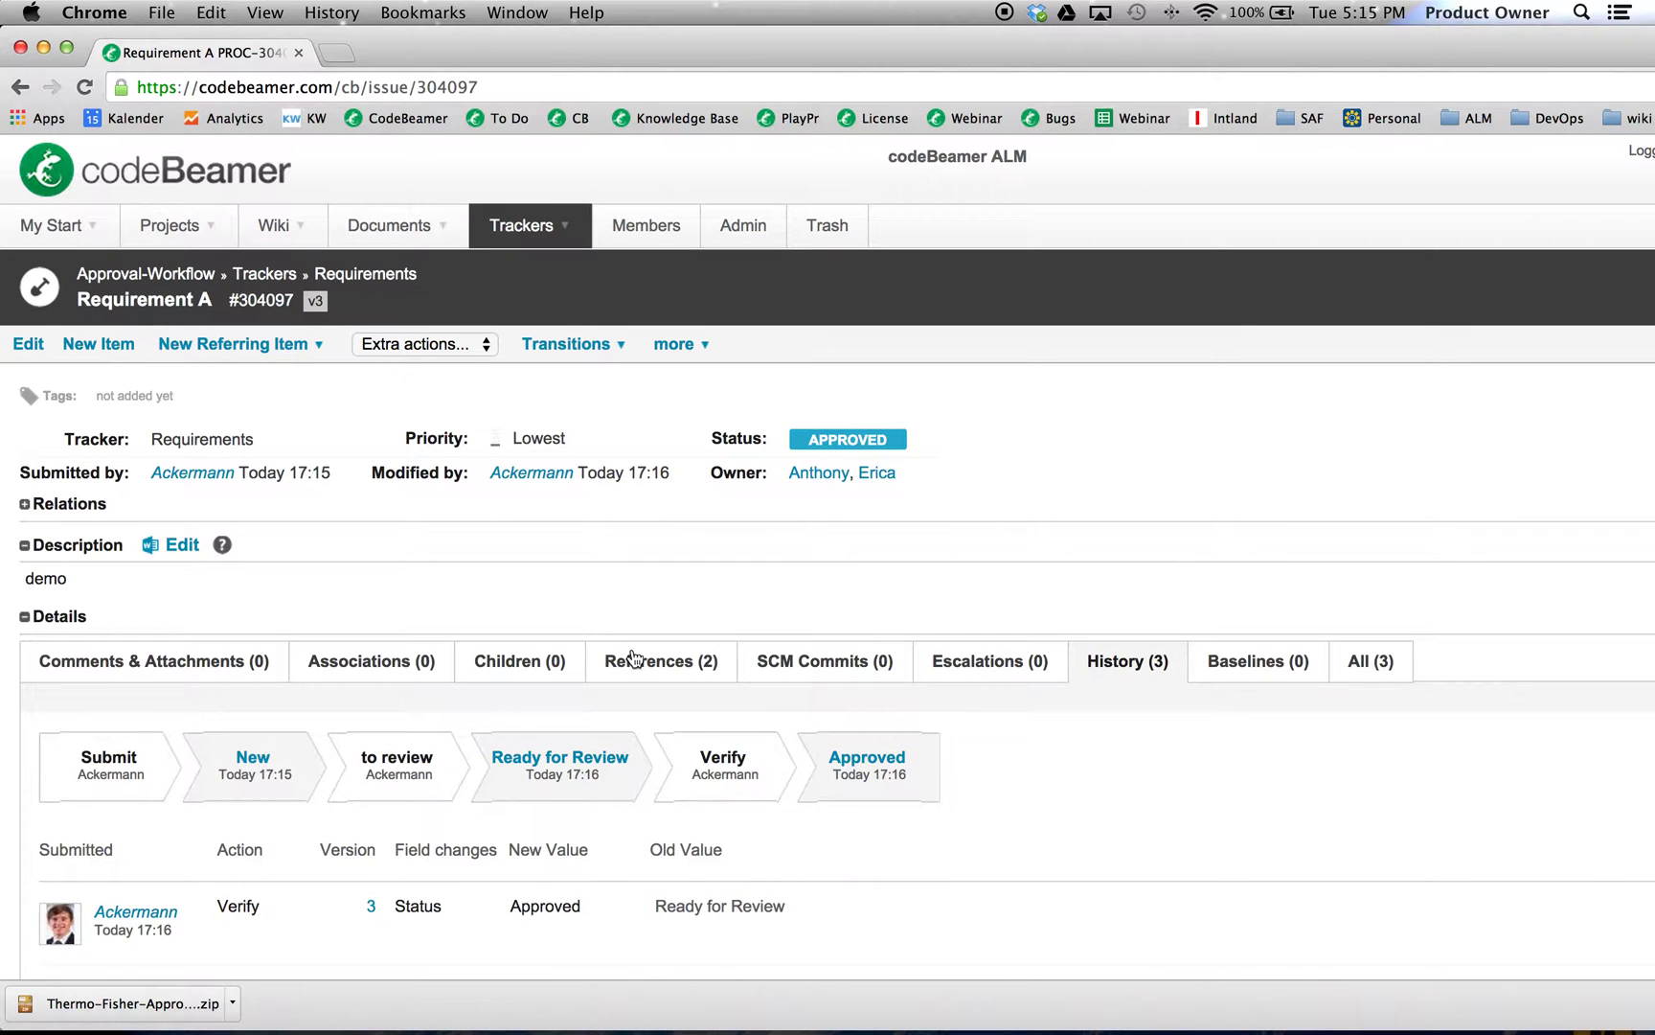
# Step: Check the two new approval sub-tasks under References in a maximized window, then log out
pyautogui.click(637, 661)
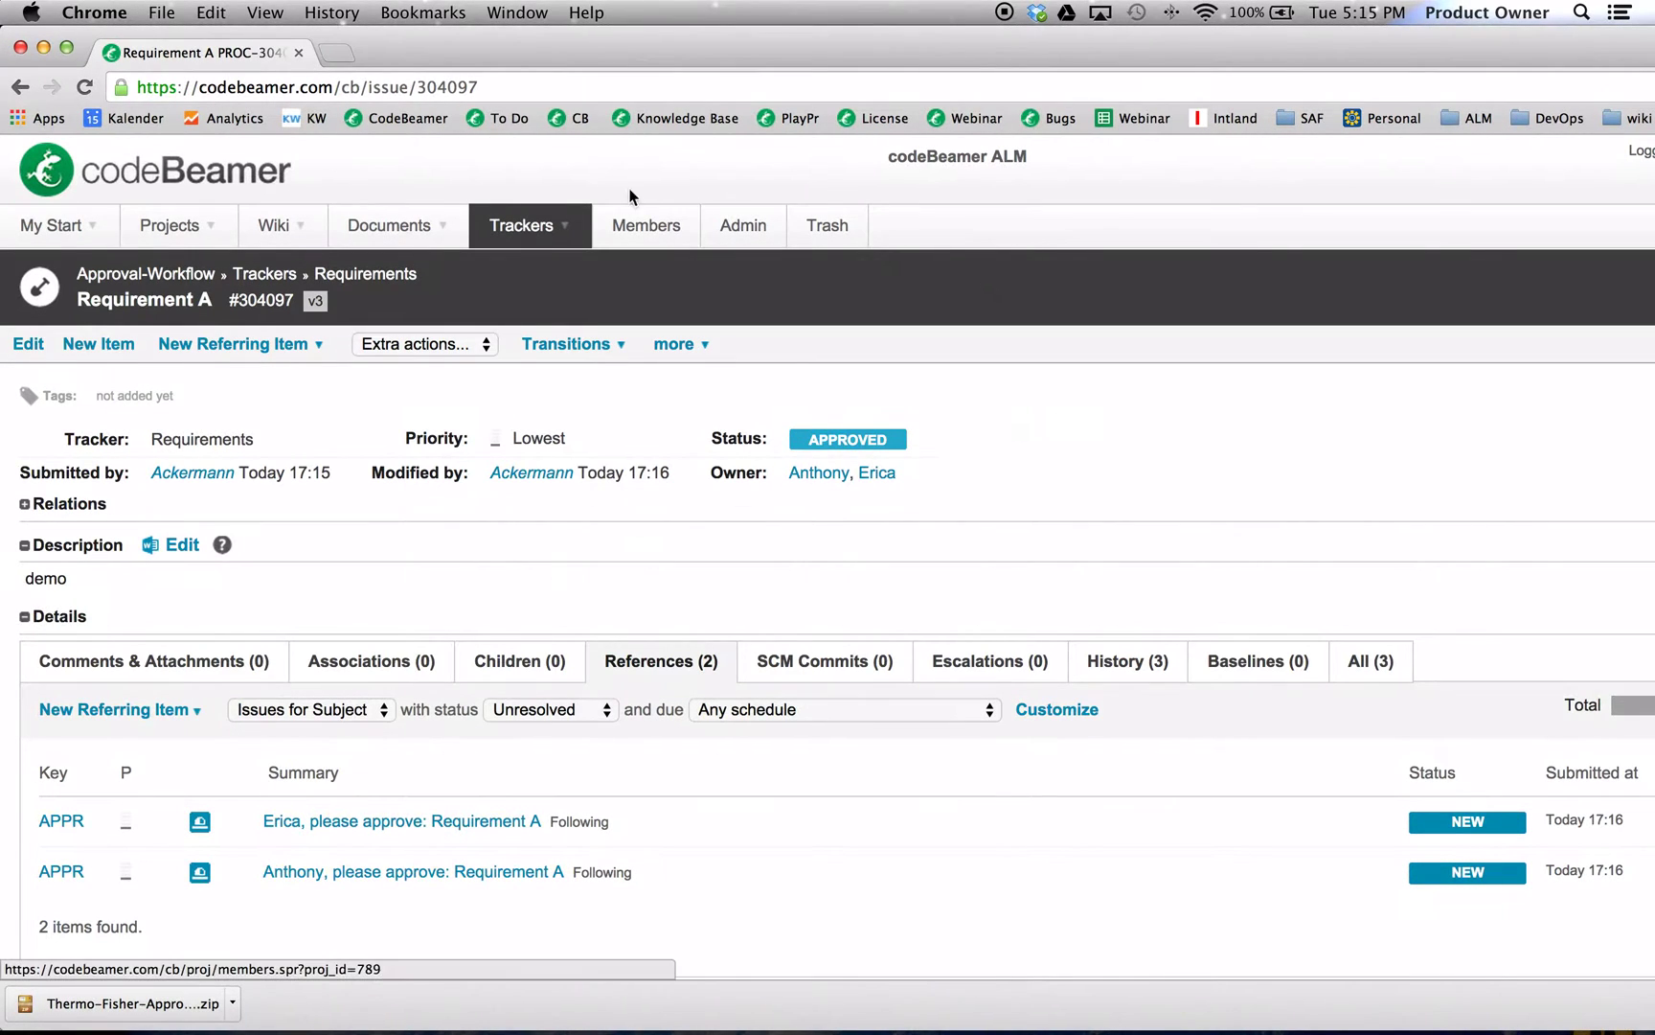
pyautogui.click(68, 47)
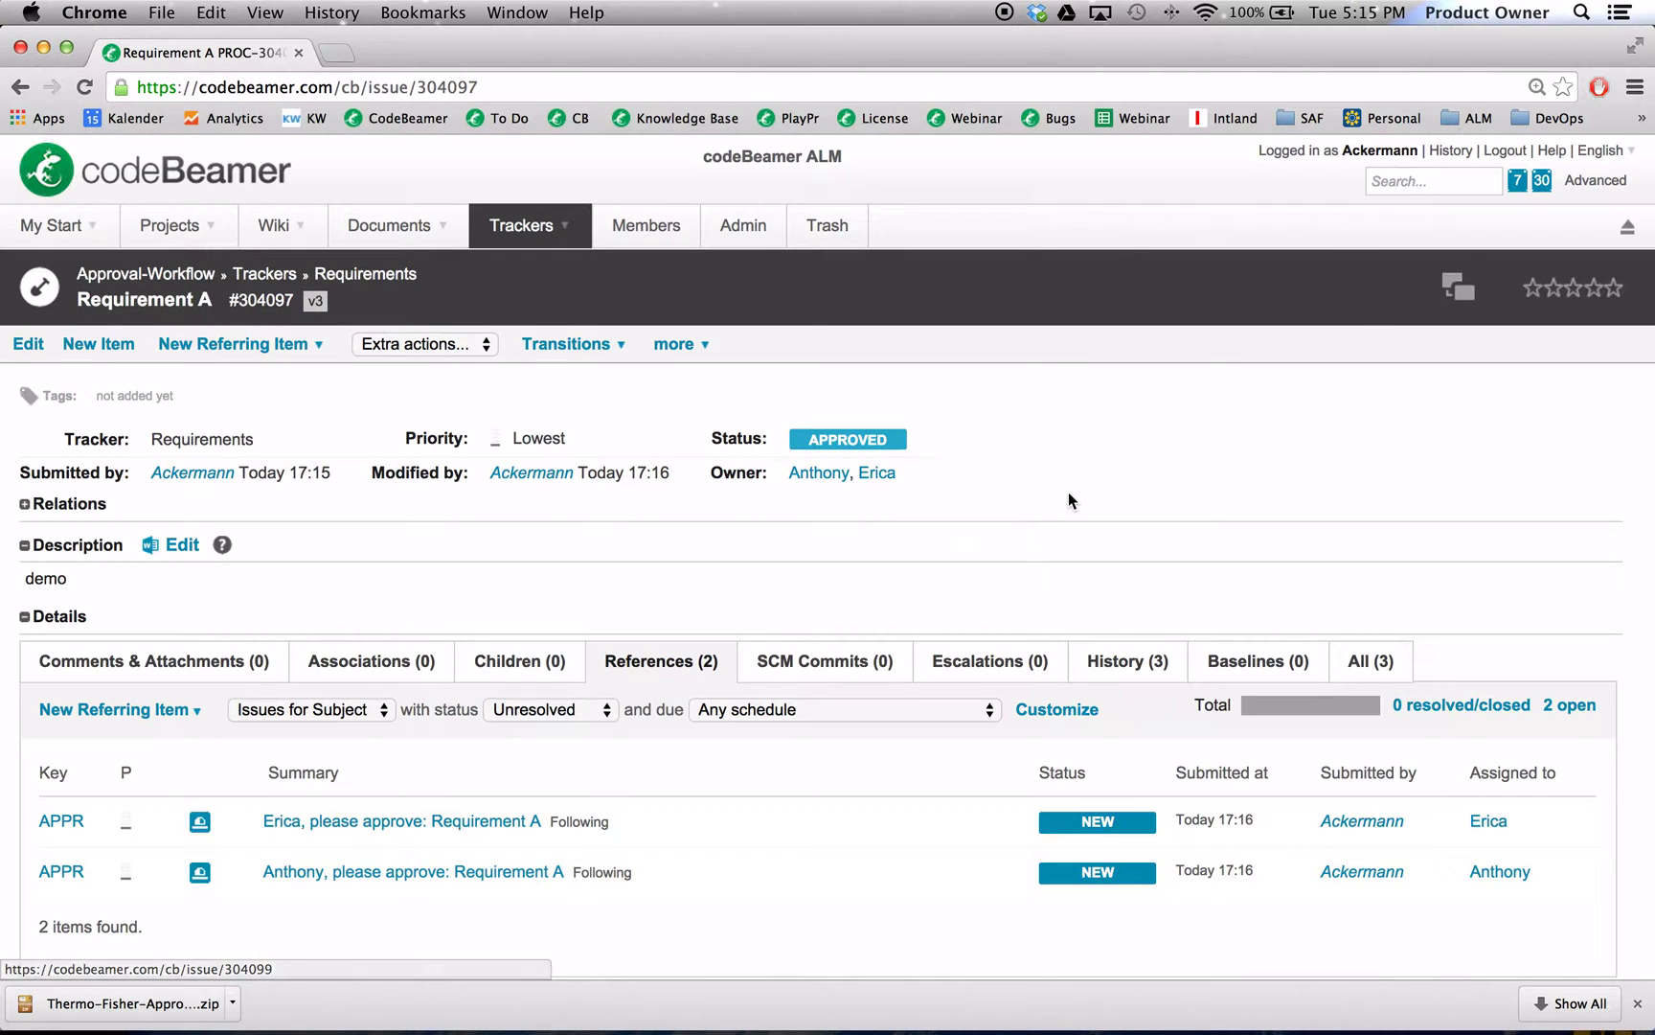
pyautogui.click(1510, 153)
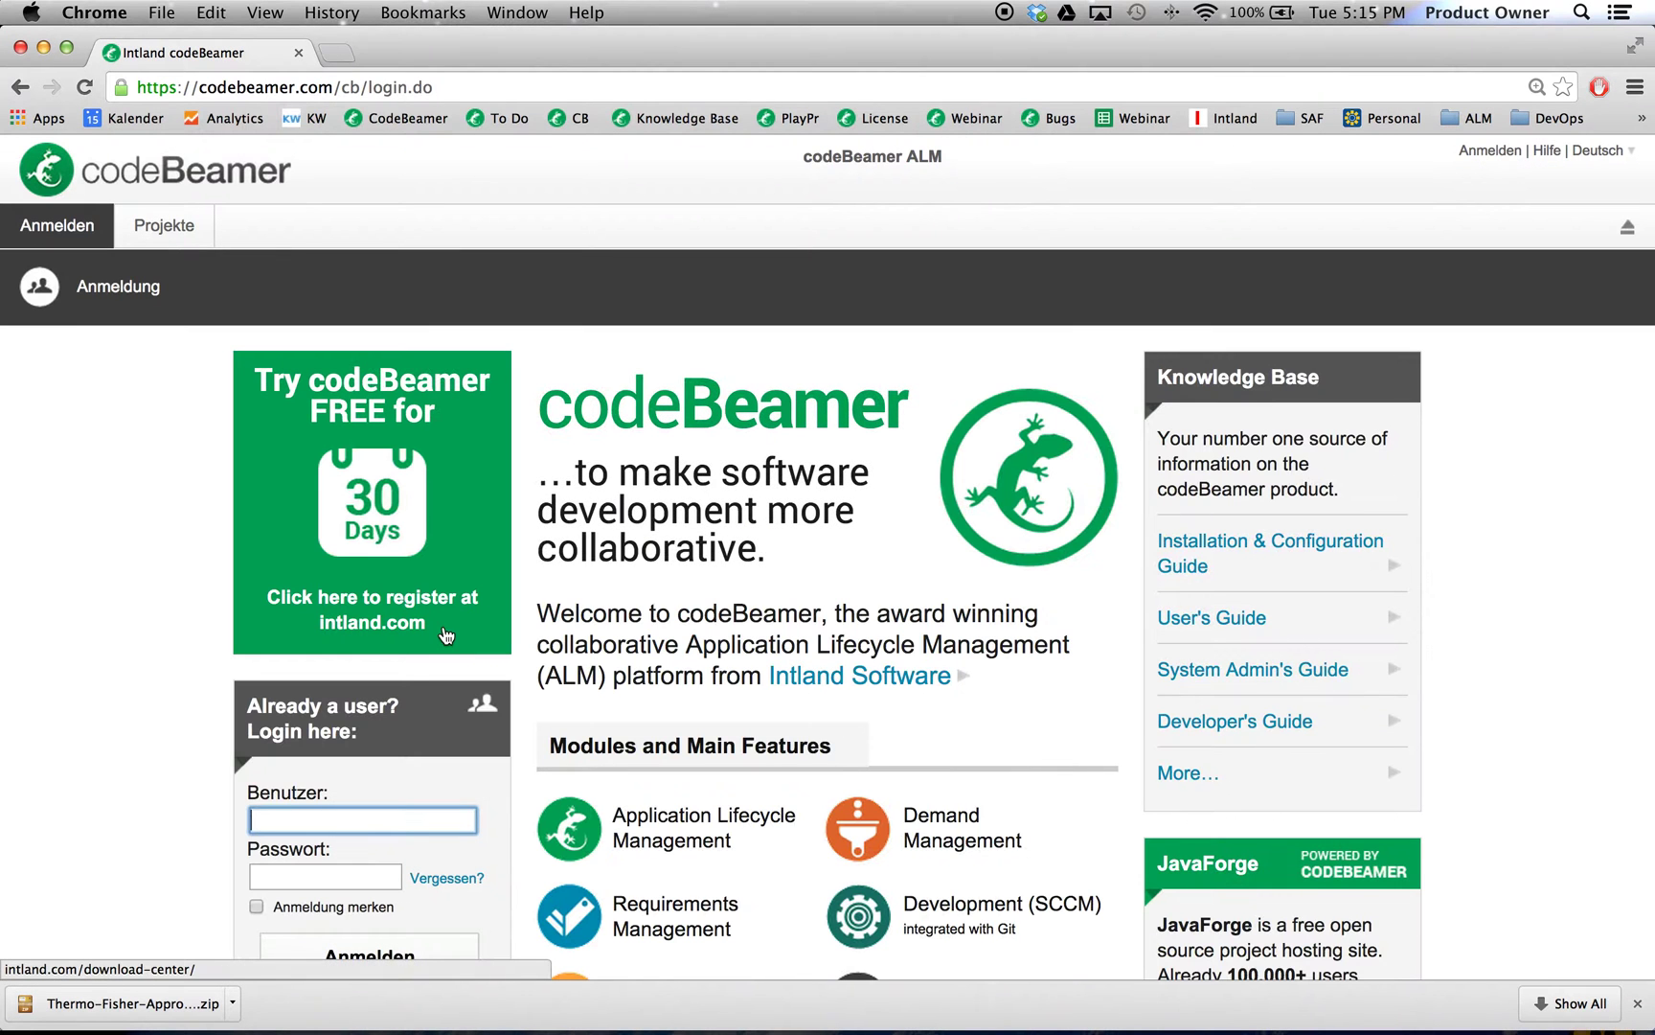
# Step: Log in to codeBeamer as the developer approver account with its password
pyautogui.write('An')
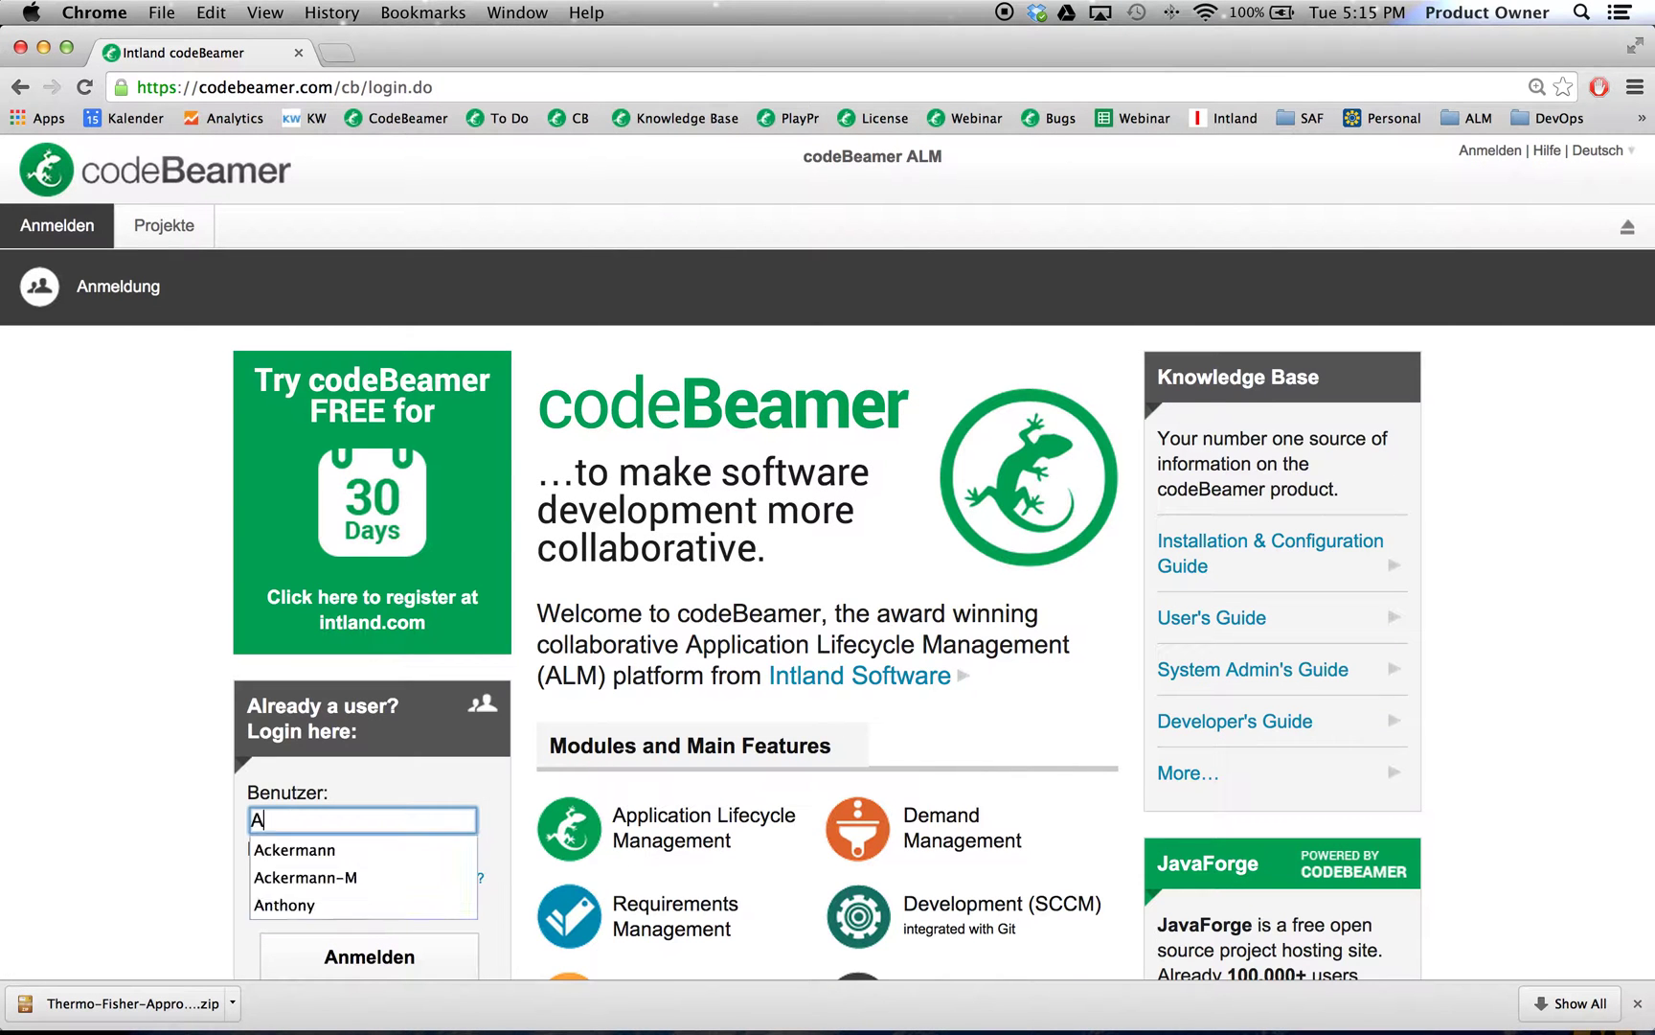
pyautogui.click(285, 856)
pyautogui.click(293, 875)
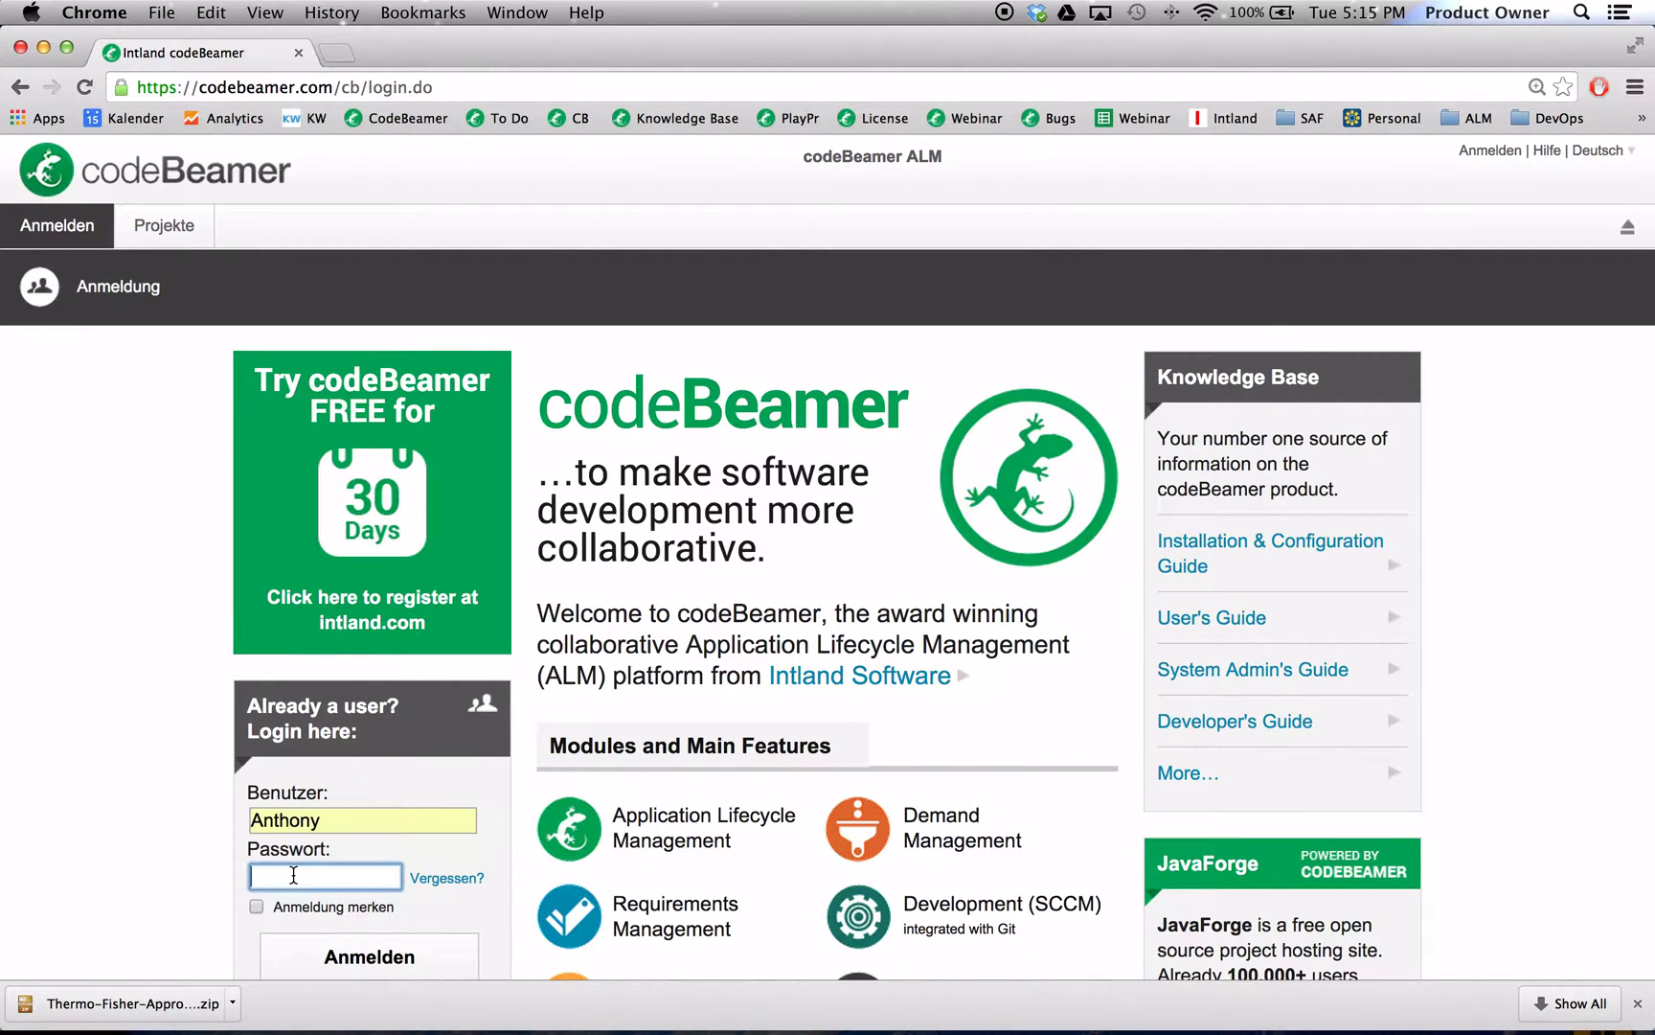
pyautogui.write('•••••••••••••')
pyautogui.click(349, 967)
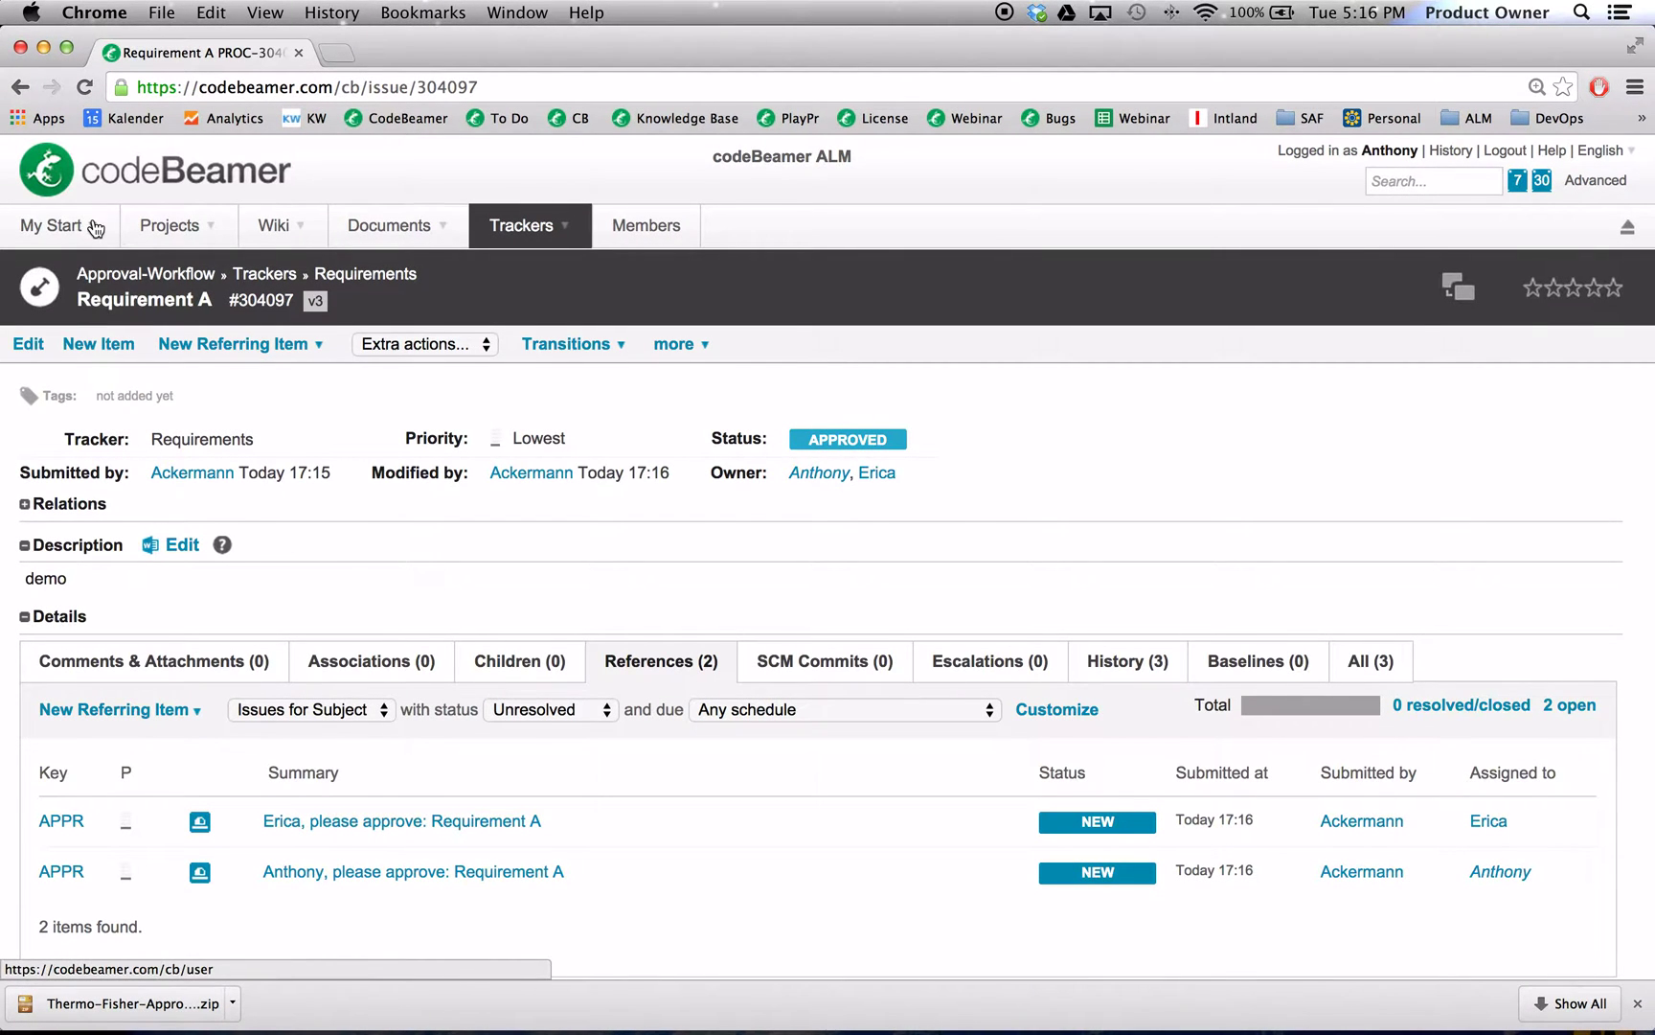
# Step: From My Items, open the Requirement A approval task and start its Accept transition
pyautogui.click(93, 227)
pyautogui.click(98, 346)
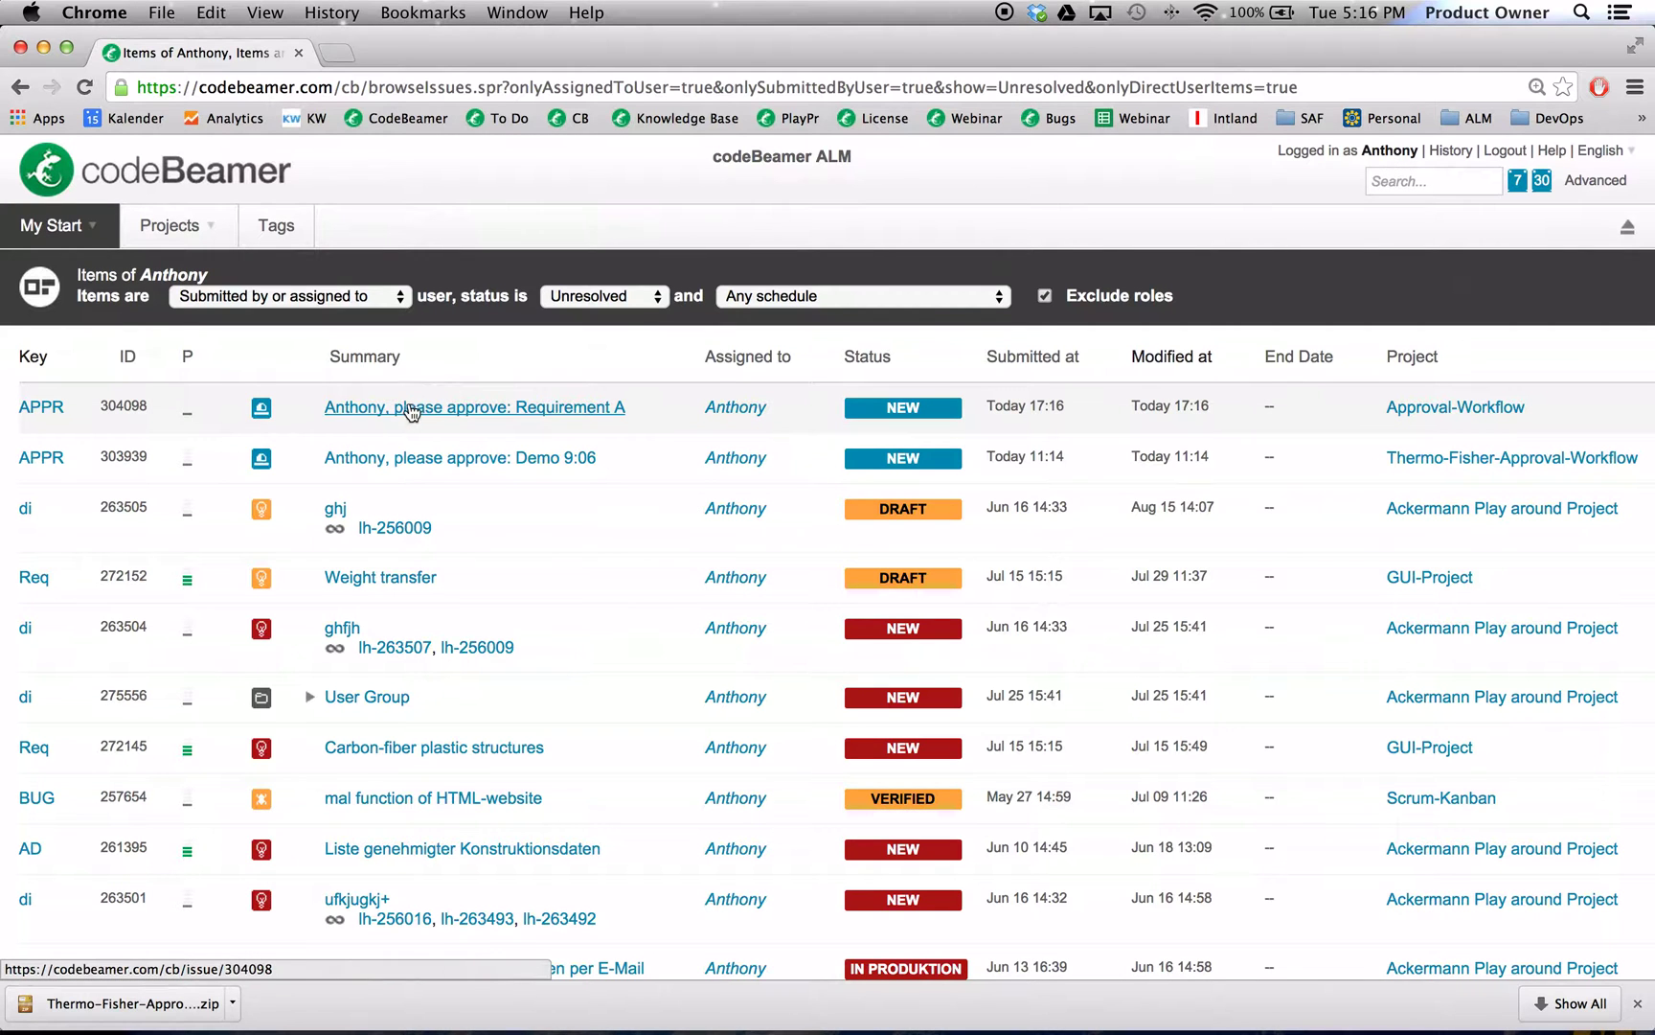
pyautogui.click(439, 413)
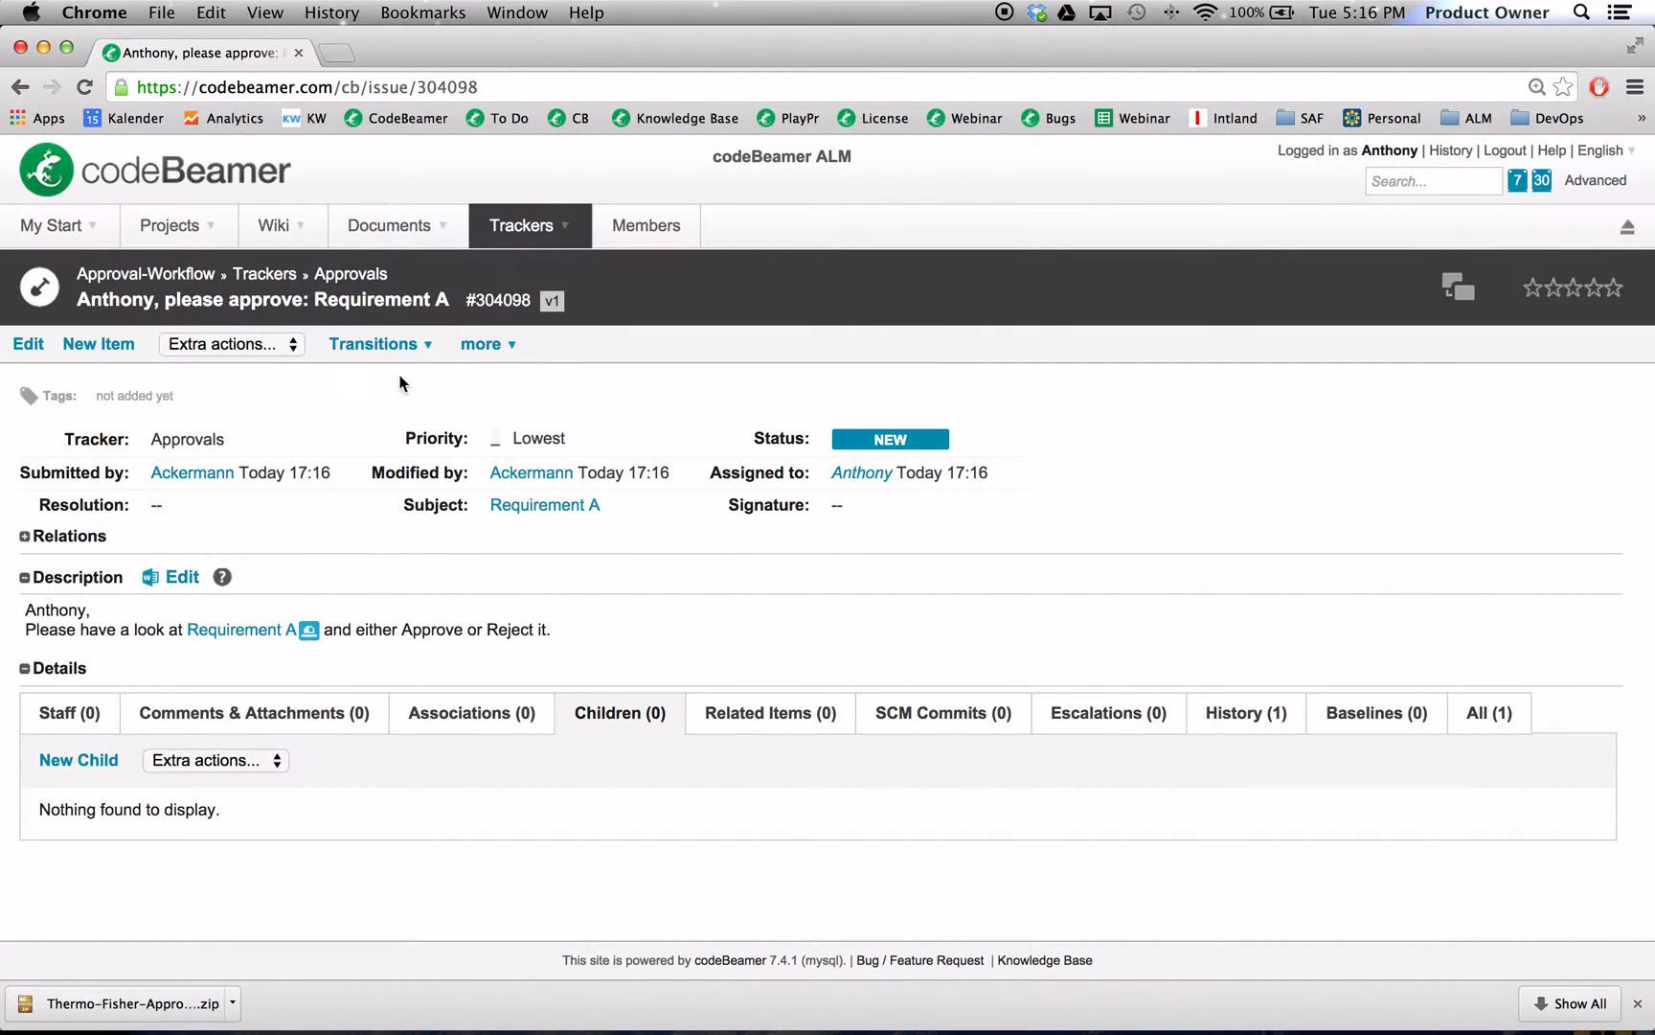
pyautogui.click(426, 348)
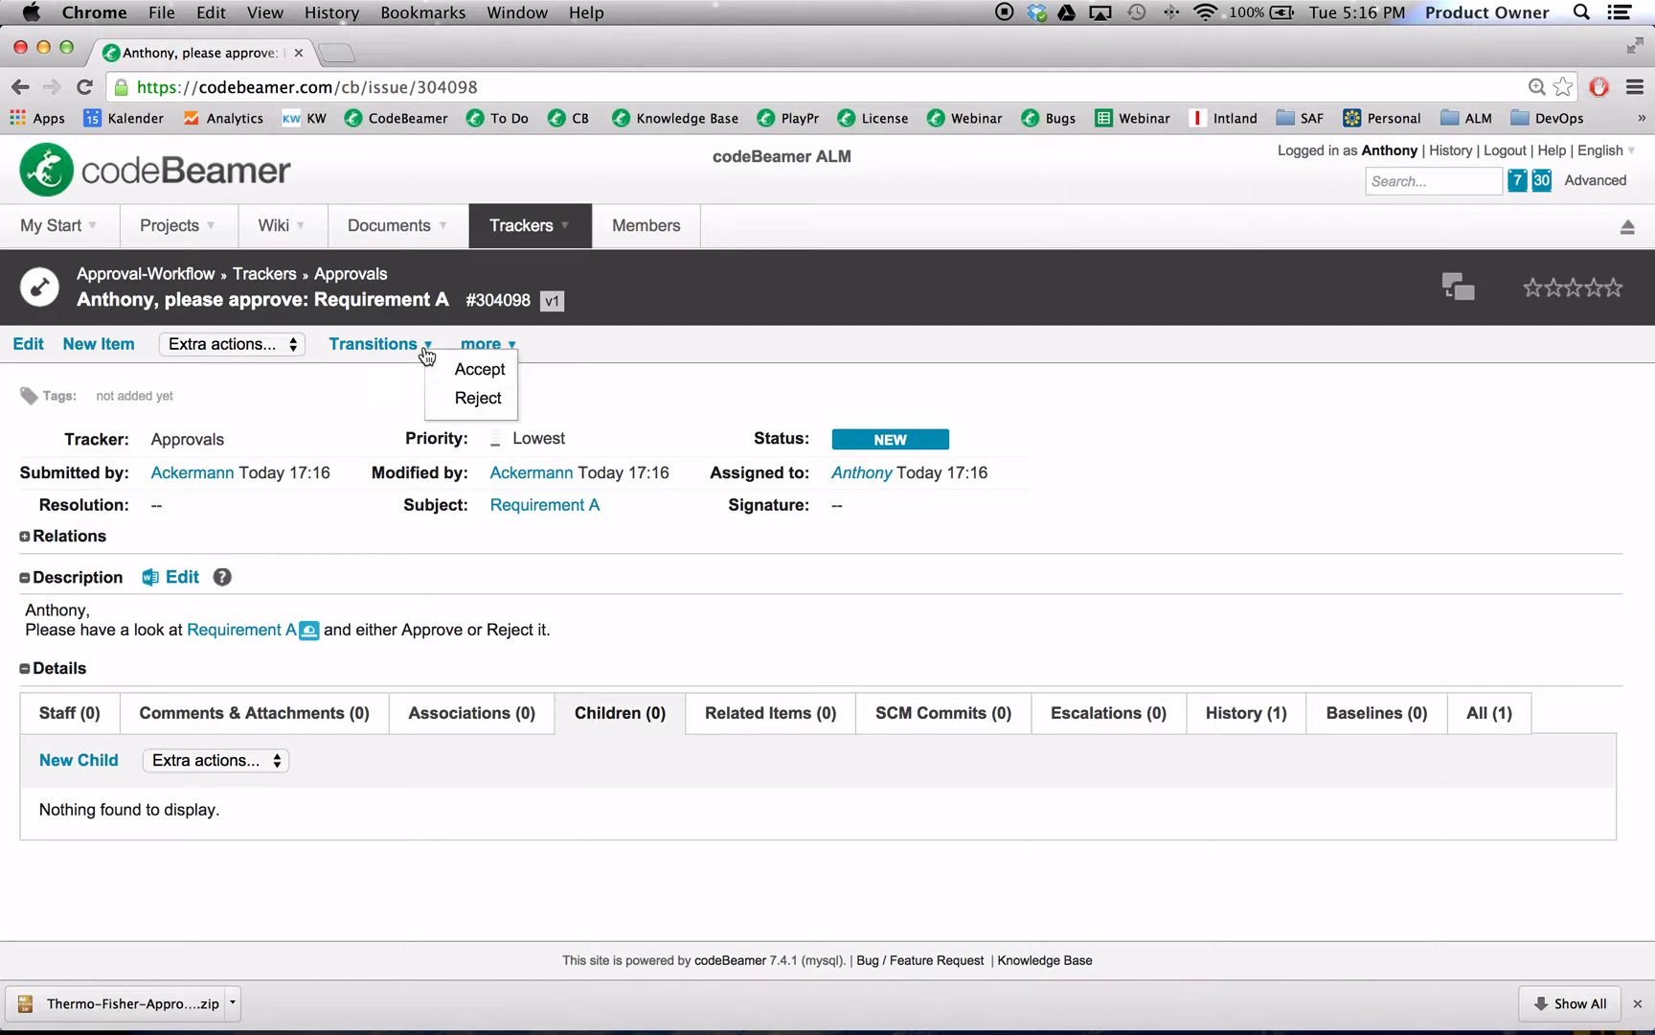
pyautogui.click(489, 371)
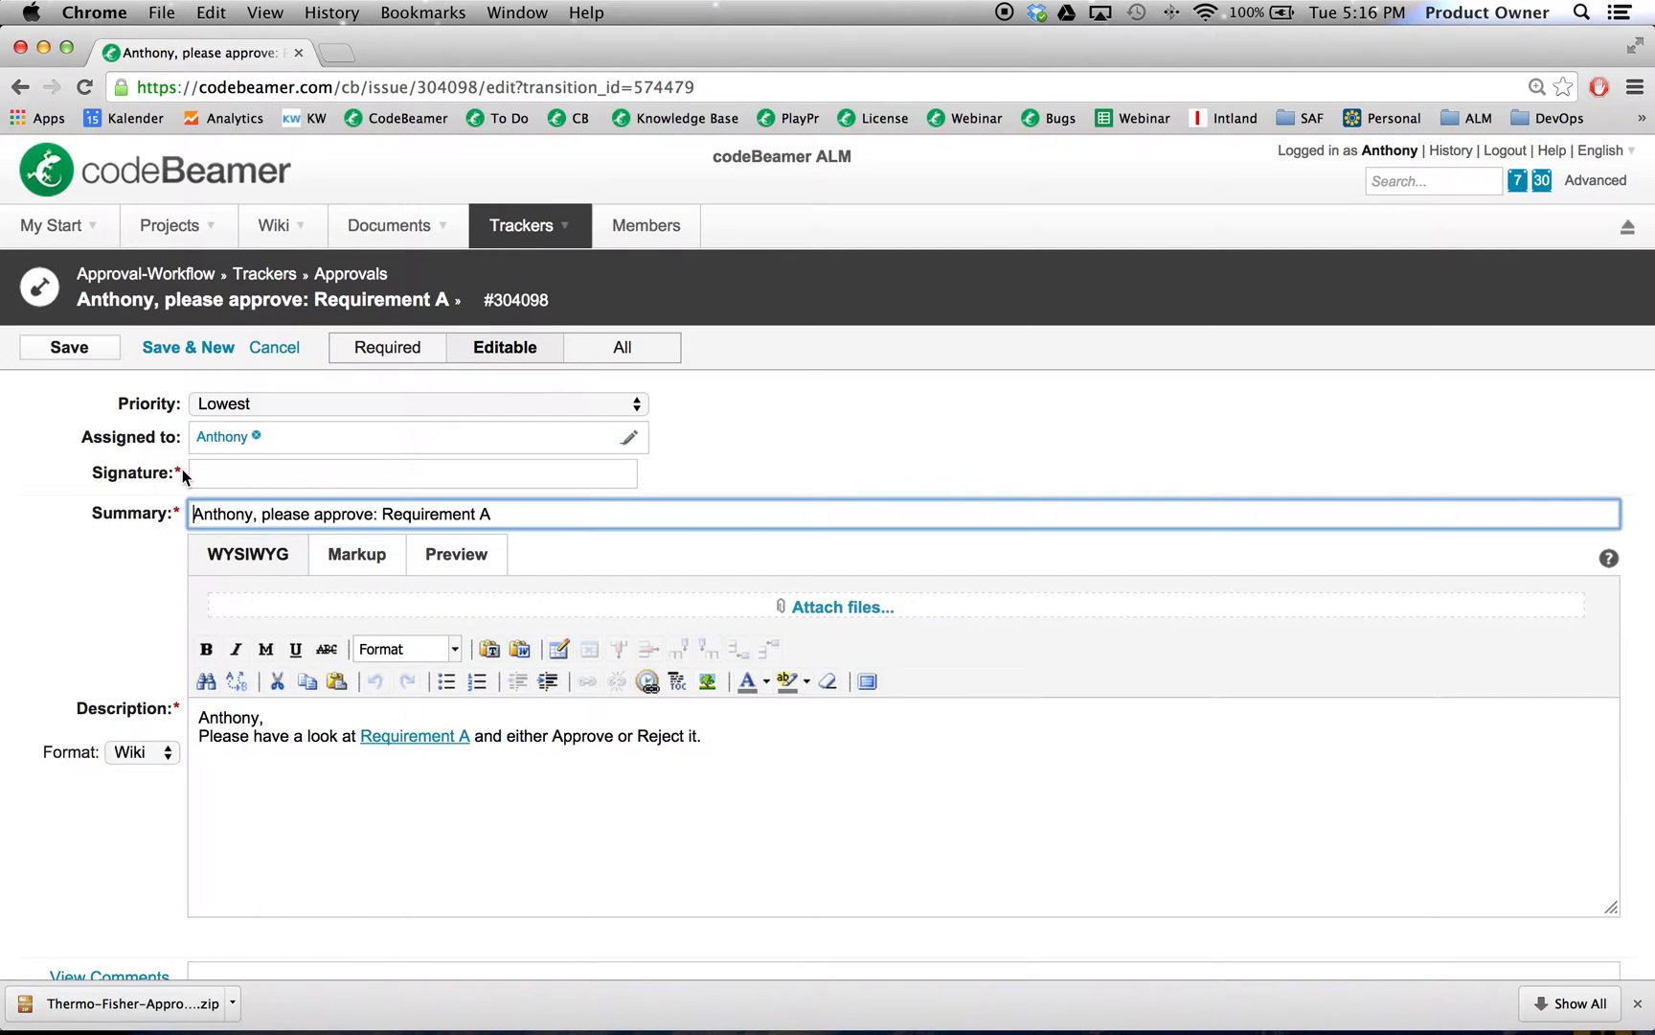
# Step: Try saving the acceptance with an e-signature, which is rejected as invalid
pyautogui.moveTo(184, 476); pyautogui.dragTo(77, 476)
pyautogui.click(114, 520)
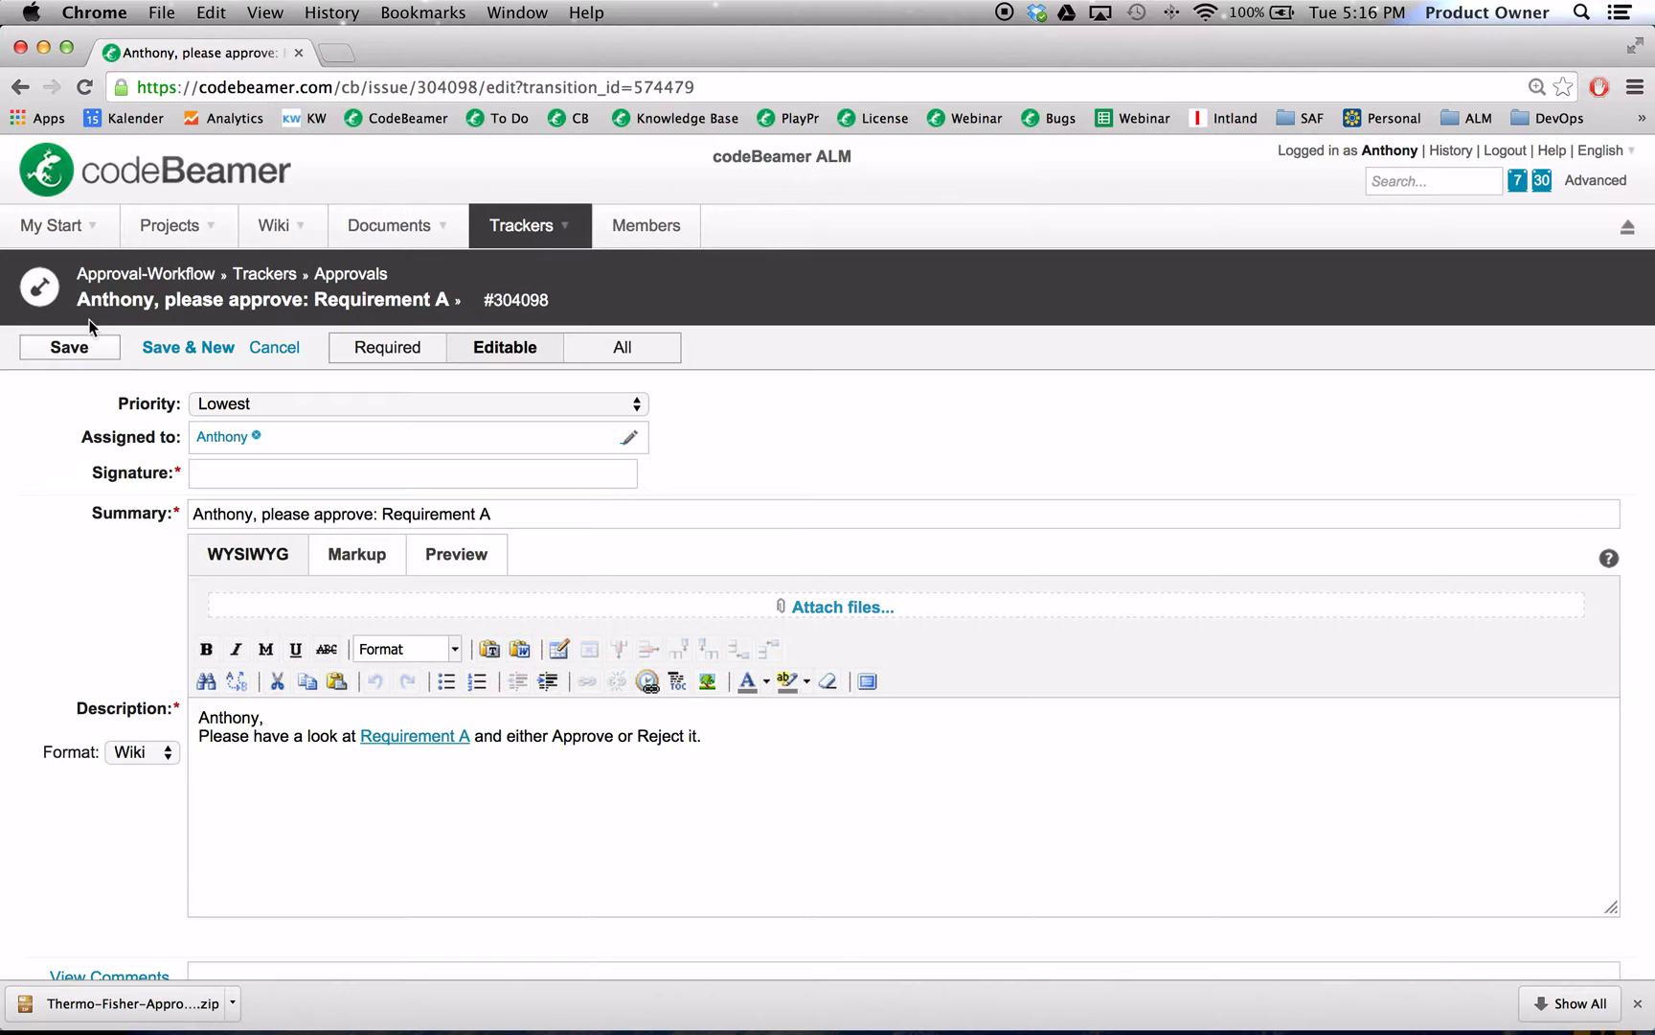
pyautogui.click(84, 351)
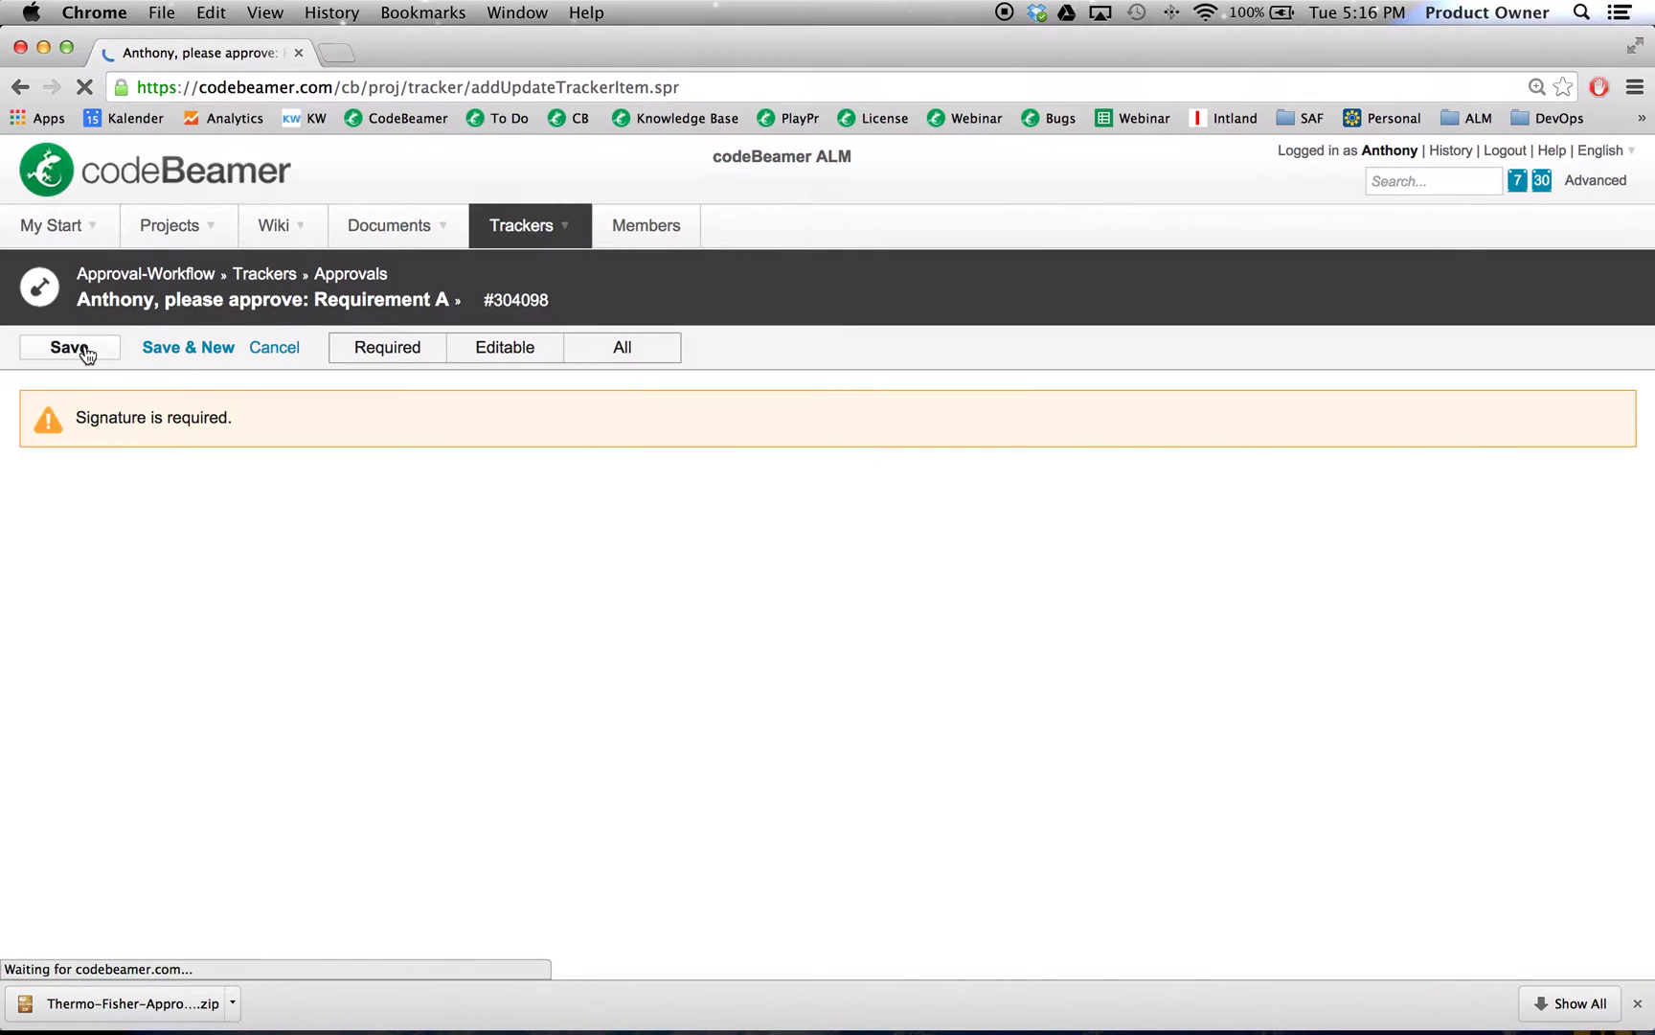
pyautogui.click(217, 544)
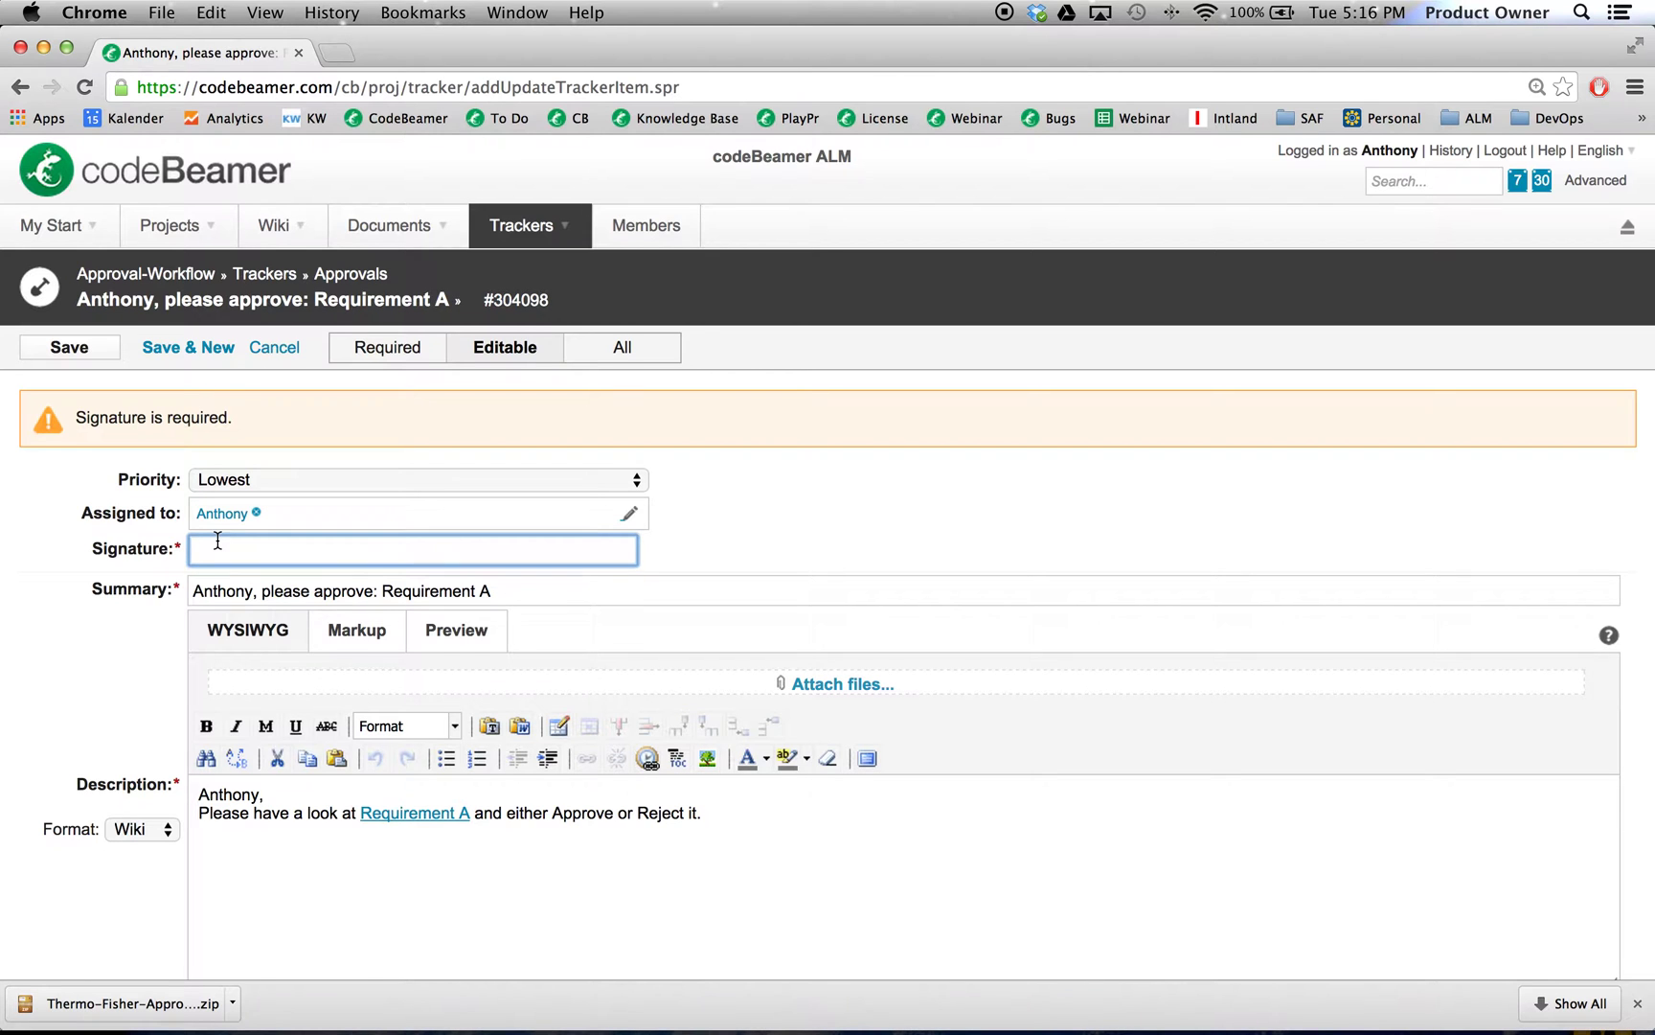
pyautogui.write('••')
pyautogui.click(77, 348)
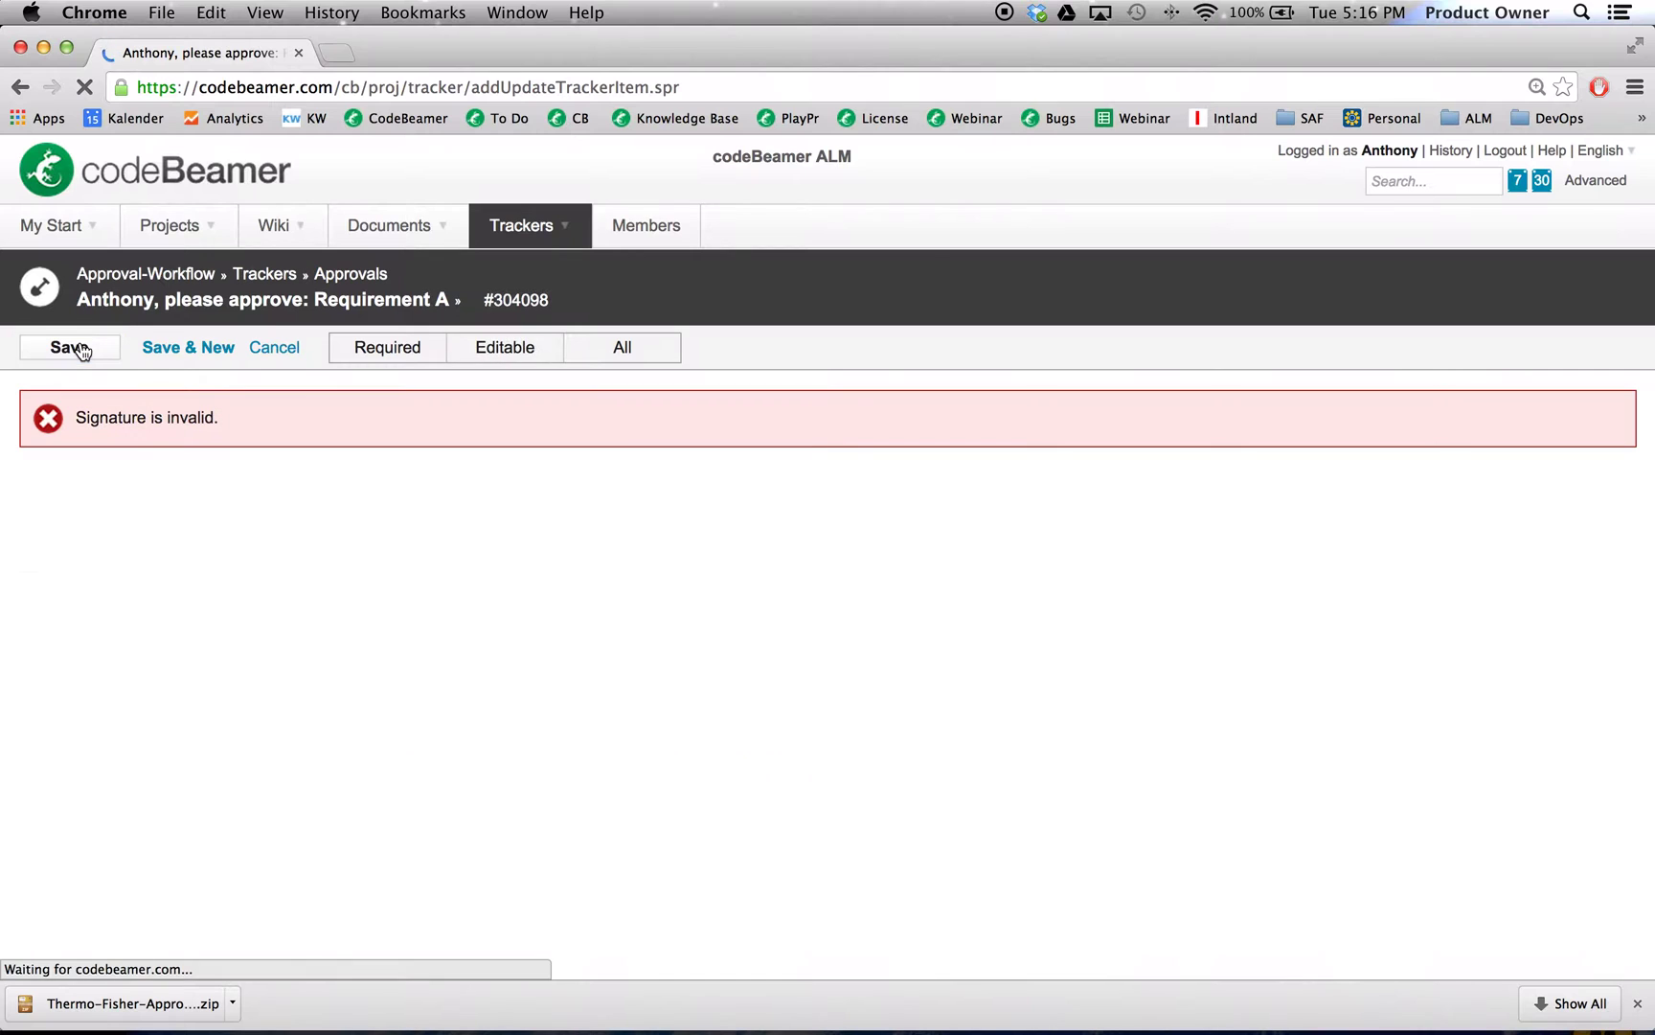
# Step: Re-enter the correct password as signature, save the Accepted sub-task, and log out
pyautogui.doubleClick(232, 548)
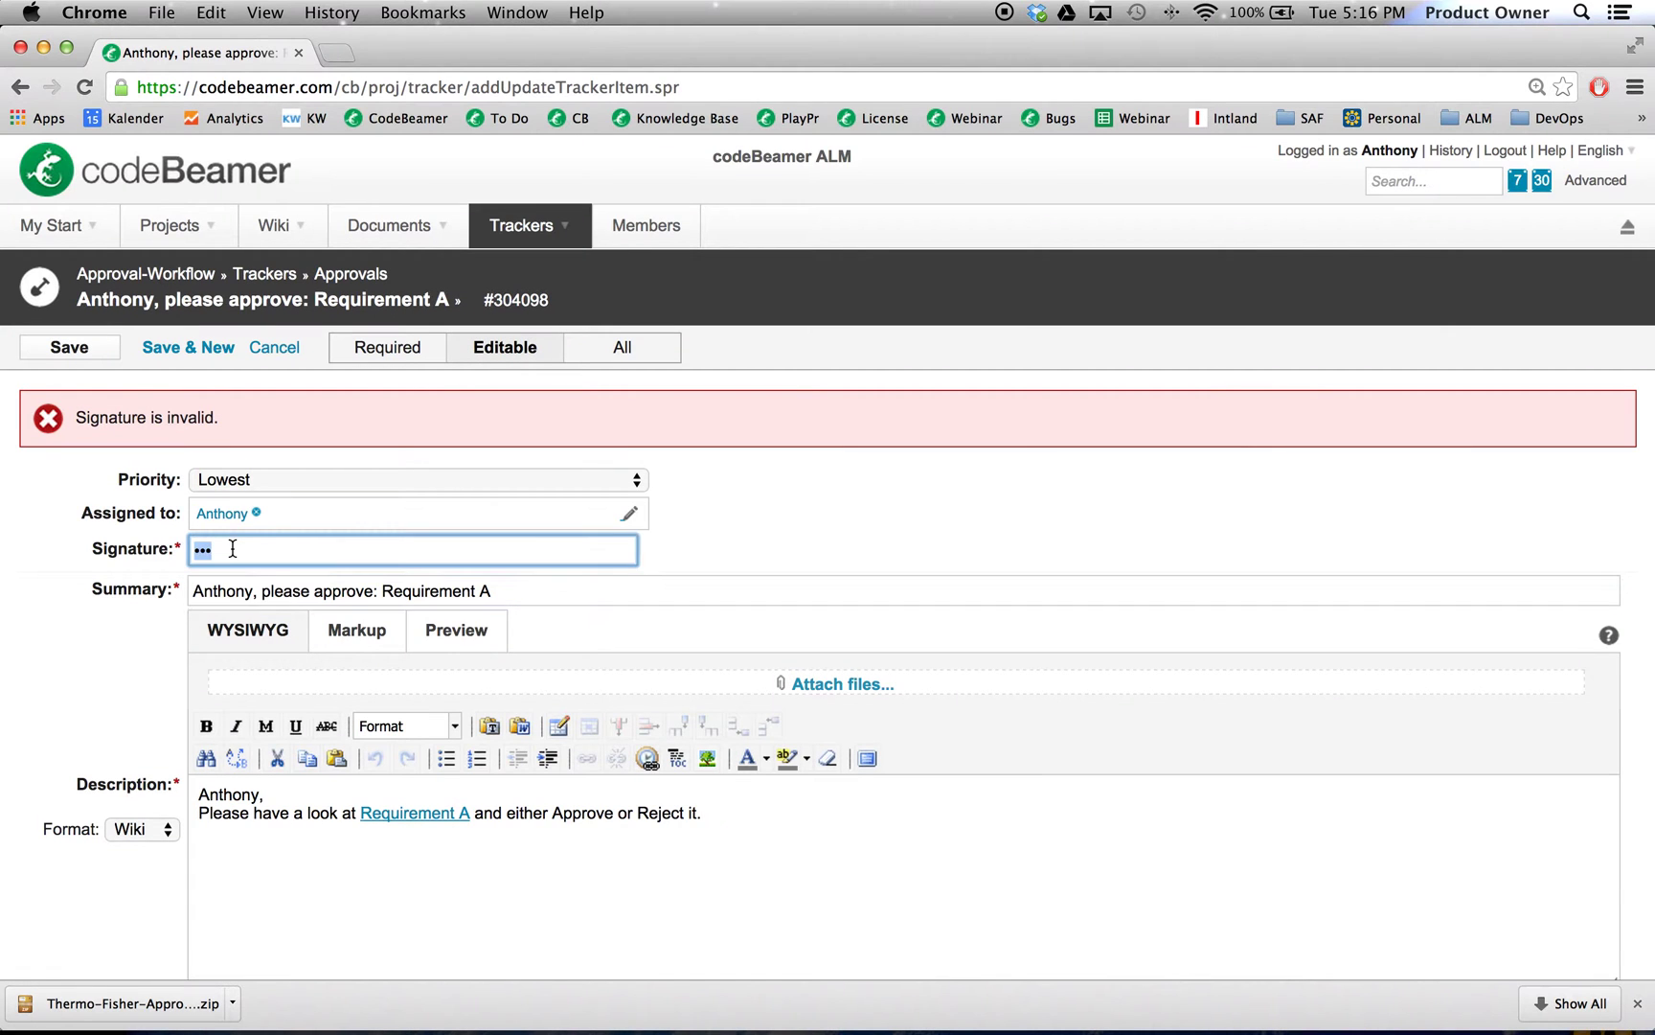
pyautogui.write('•••••••••')
pyautogui.click(76, 348)
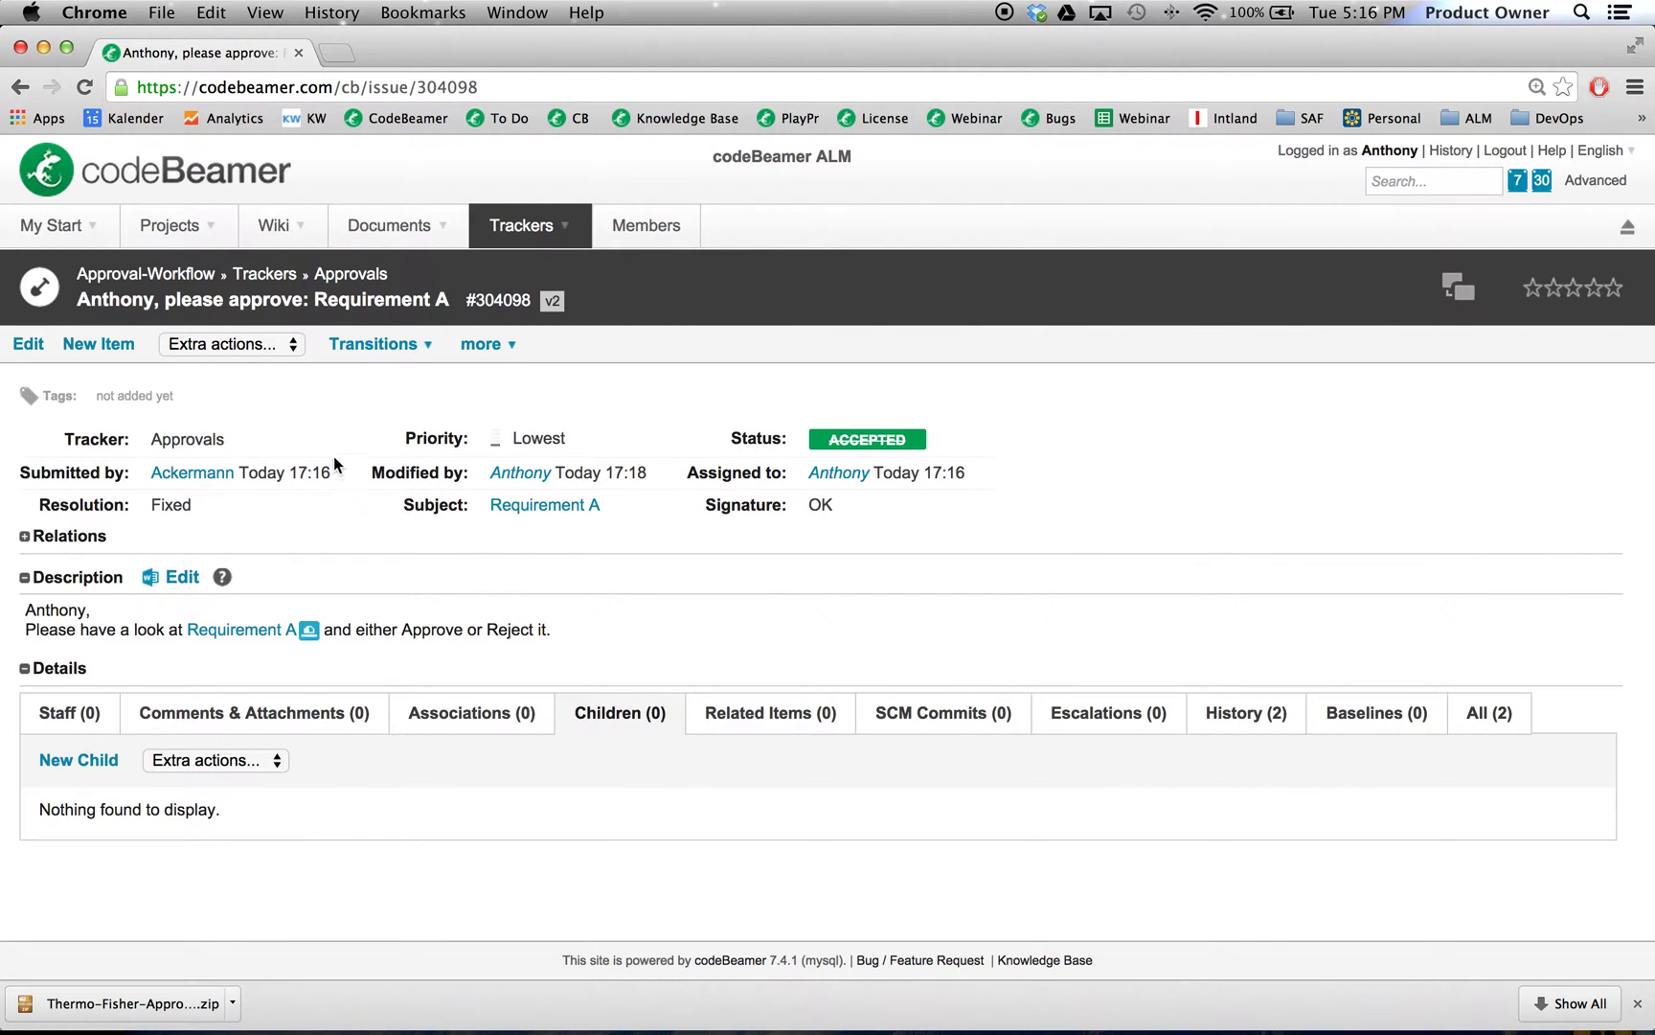
pyautogui.click(1498, 151)
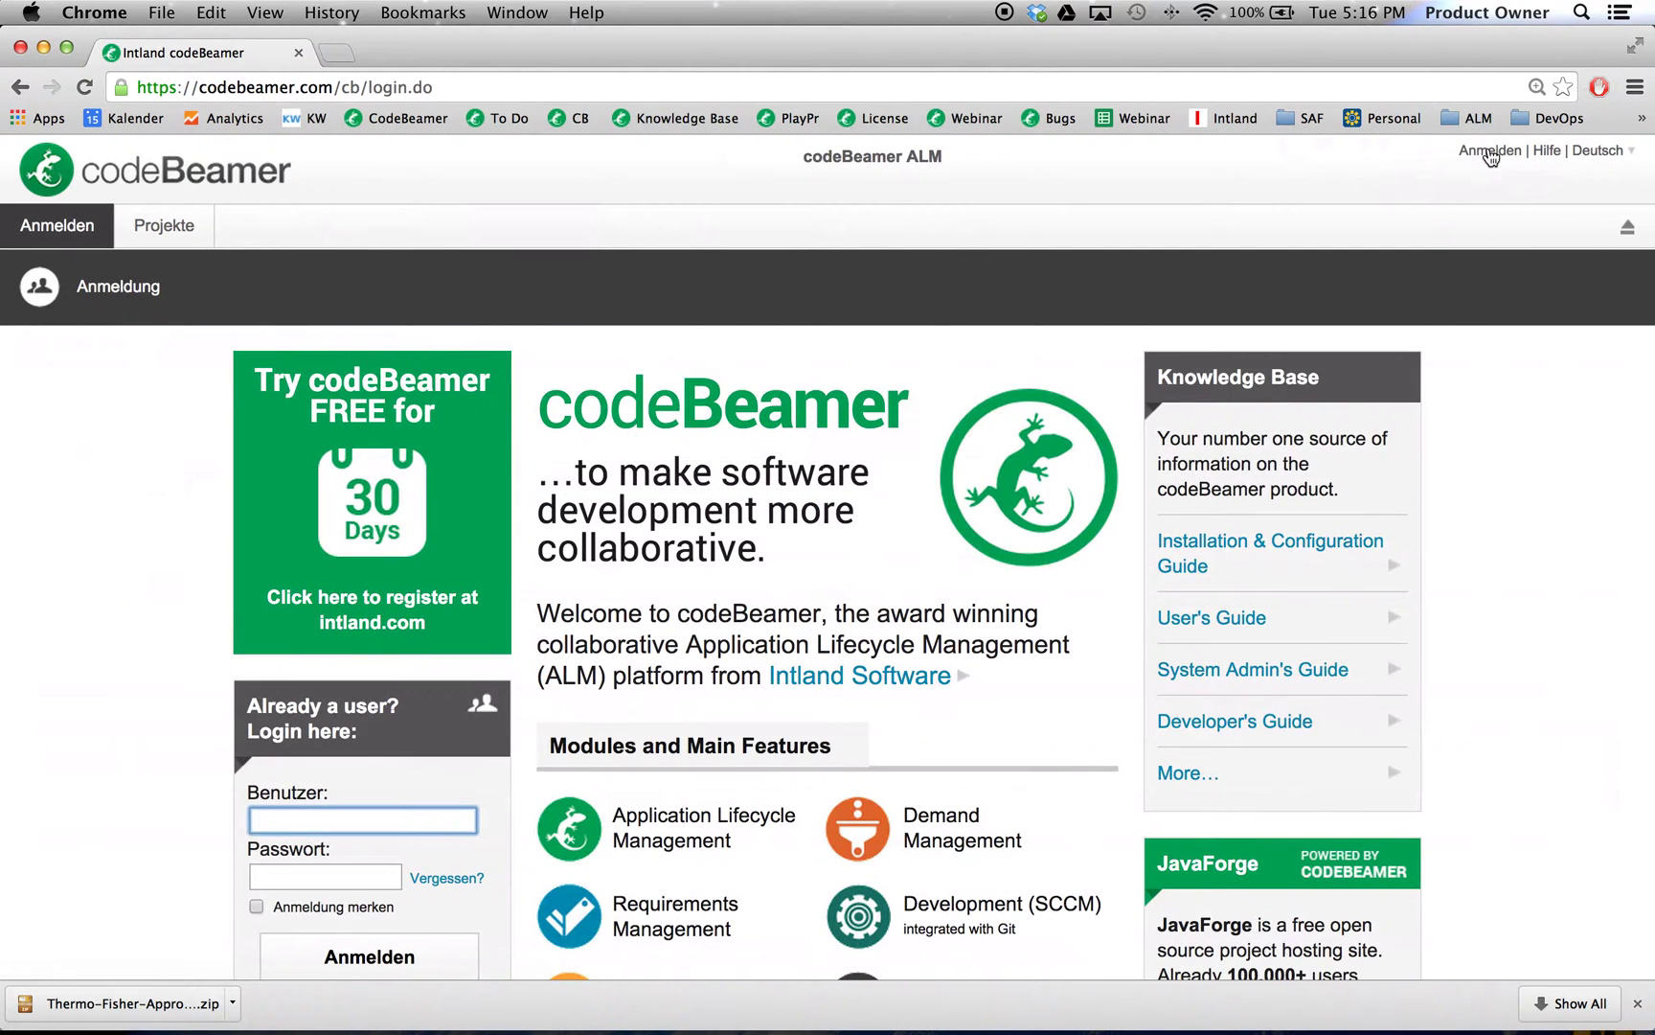
# Step: Sign in as the second approver (tester account) with its password
pyautogui.write('Er')
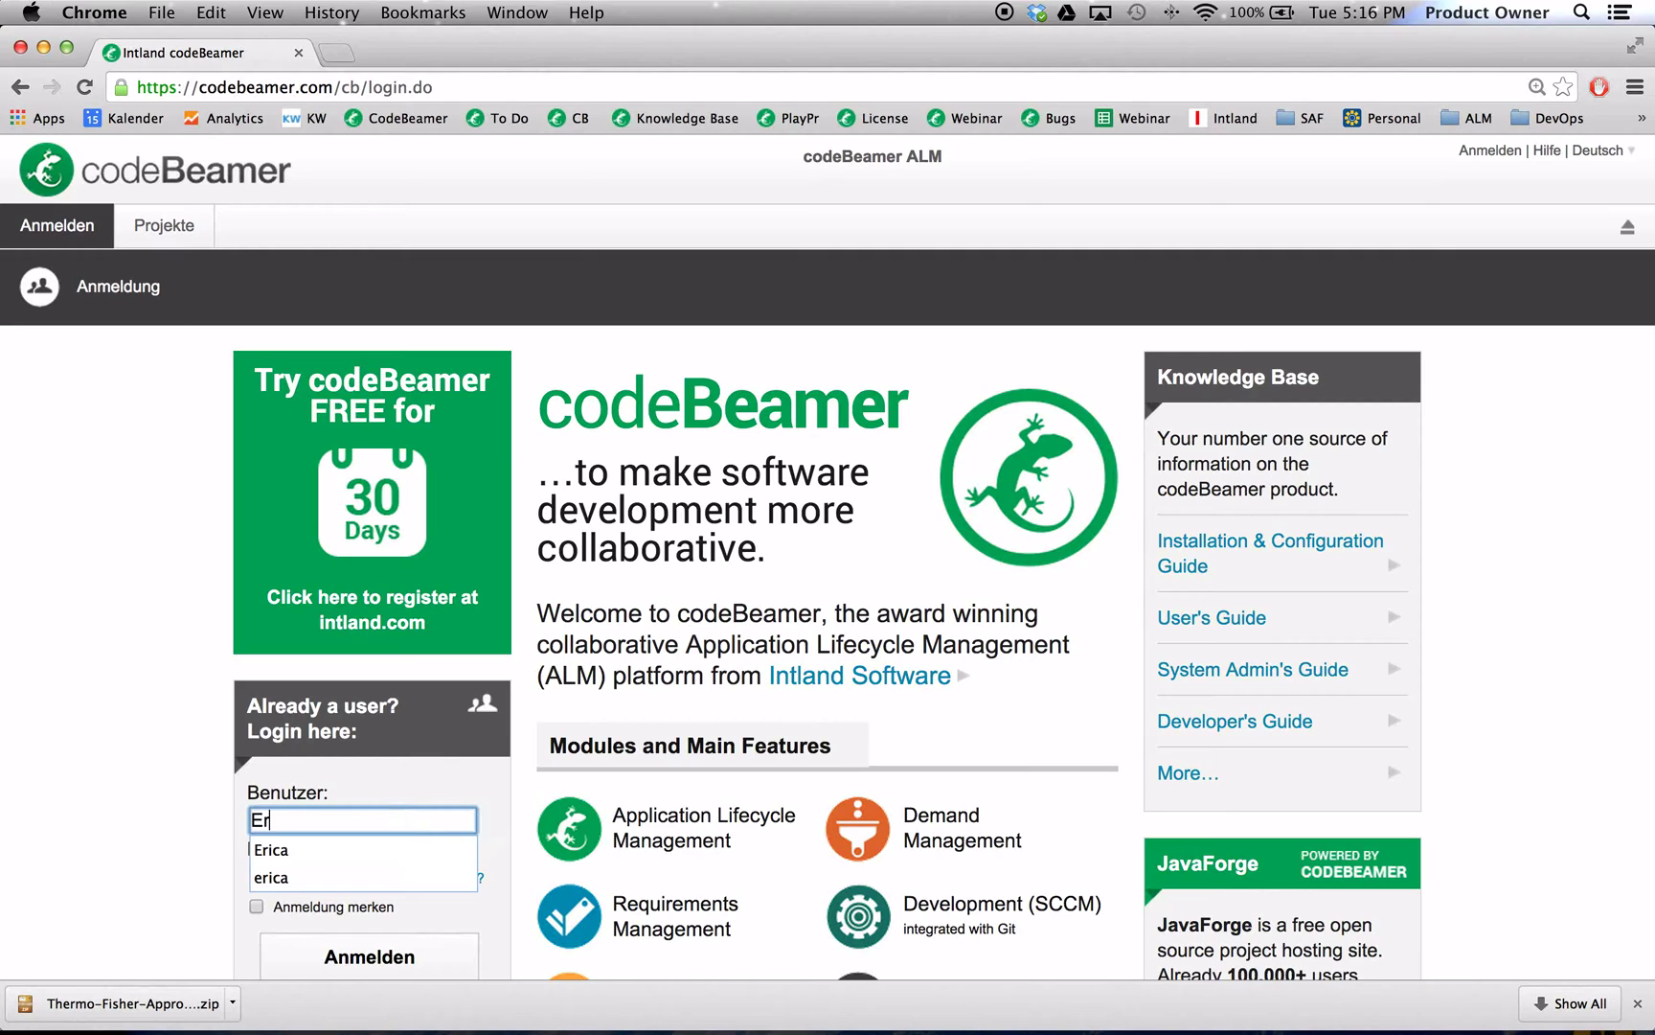
pyautogui.write('ica')
pyautogui.click(194, 781)
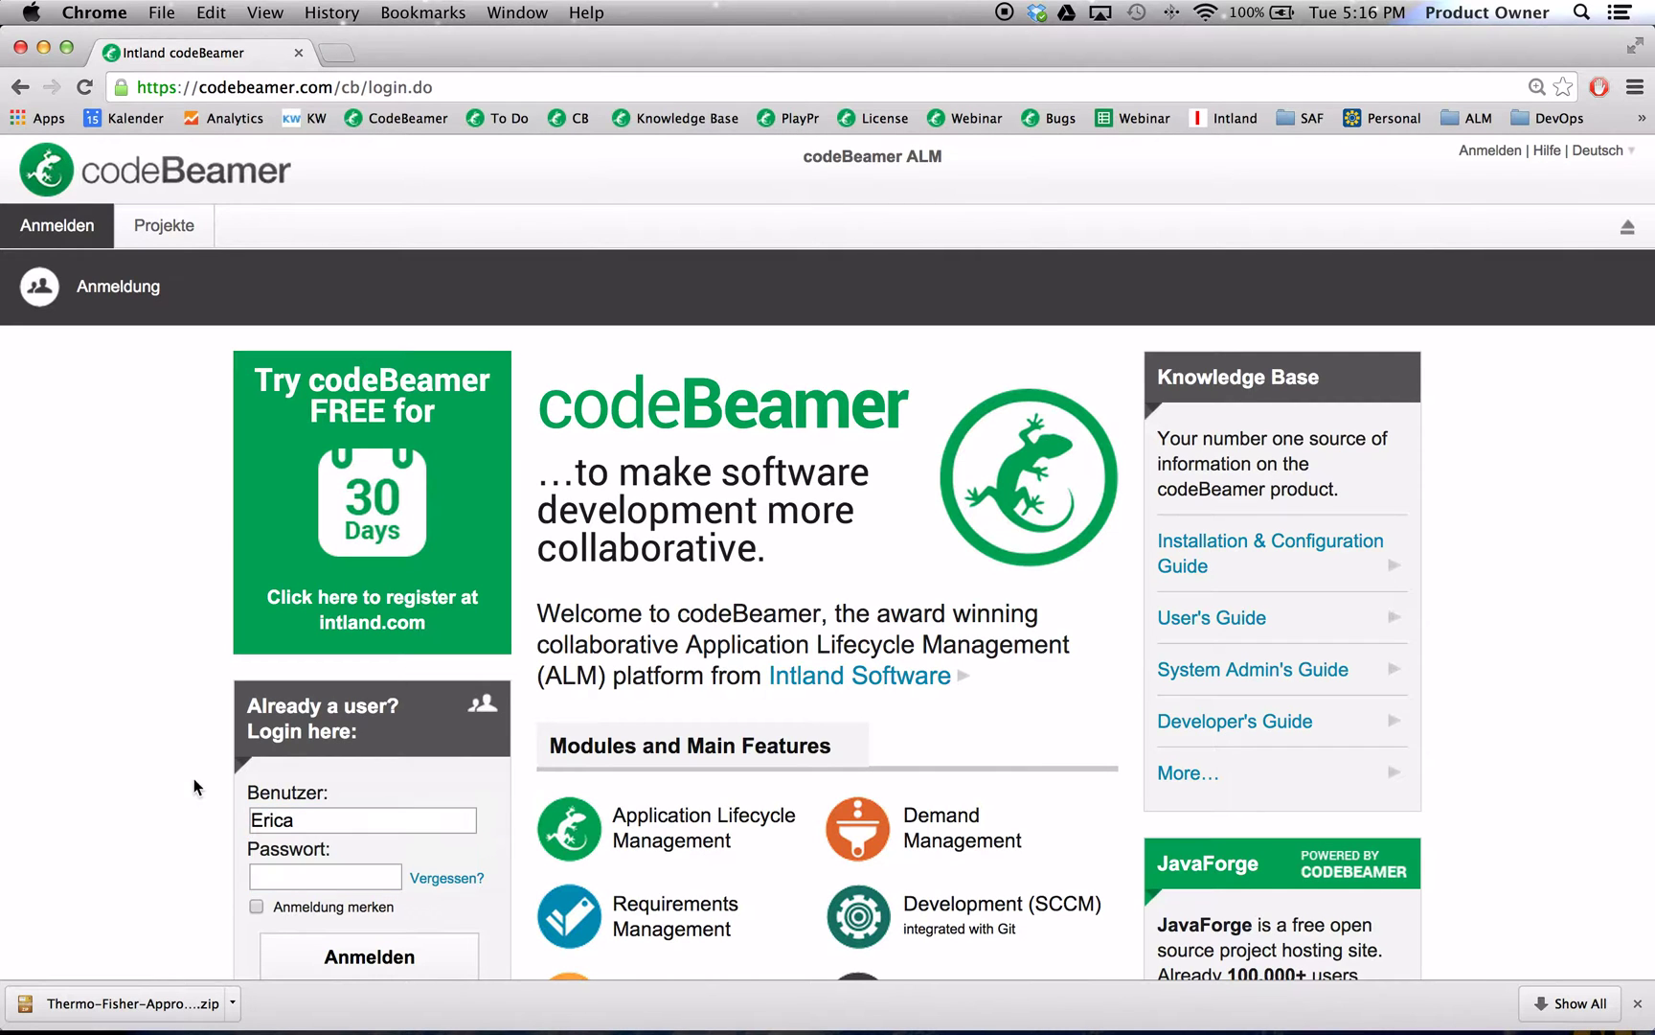
pyautogui.click(299, 874)
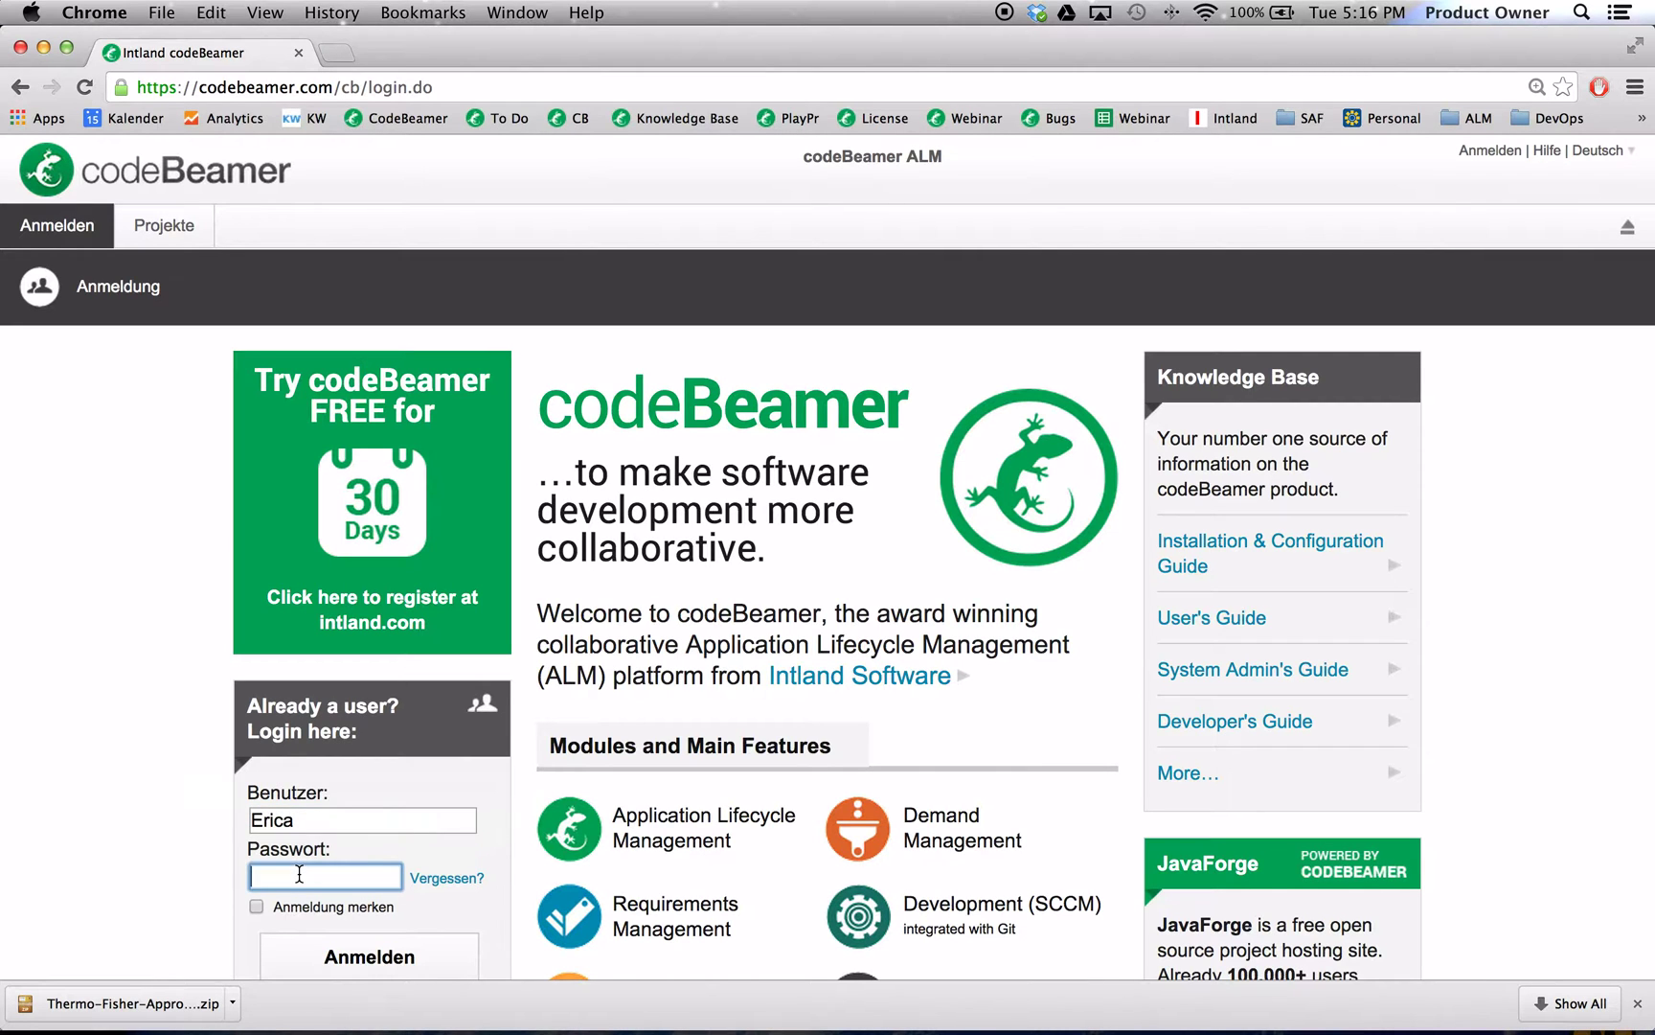
pyautogui.write('*************')
pyautogui.click(333, 958)
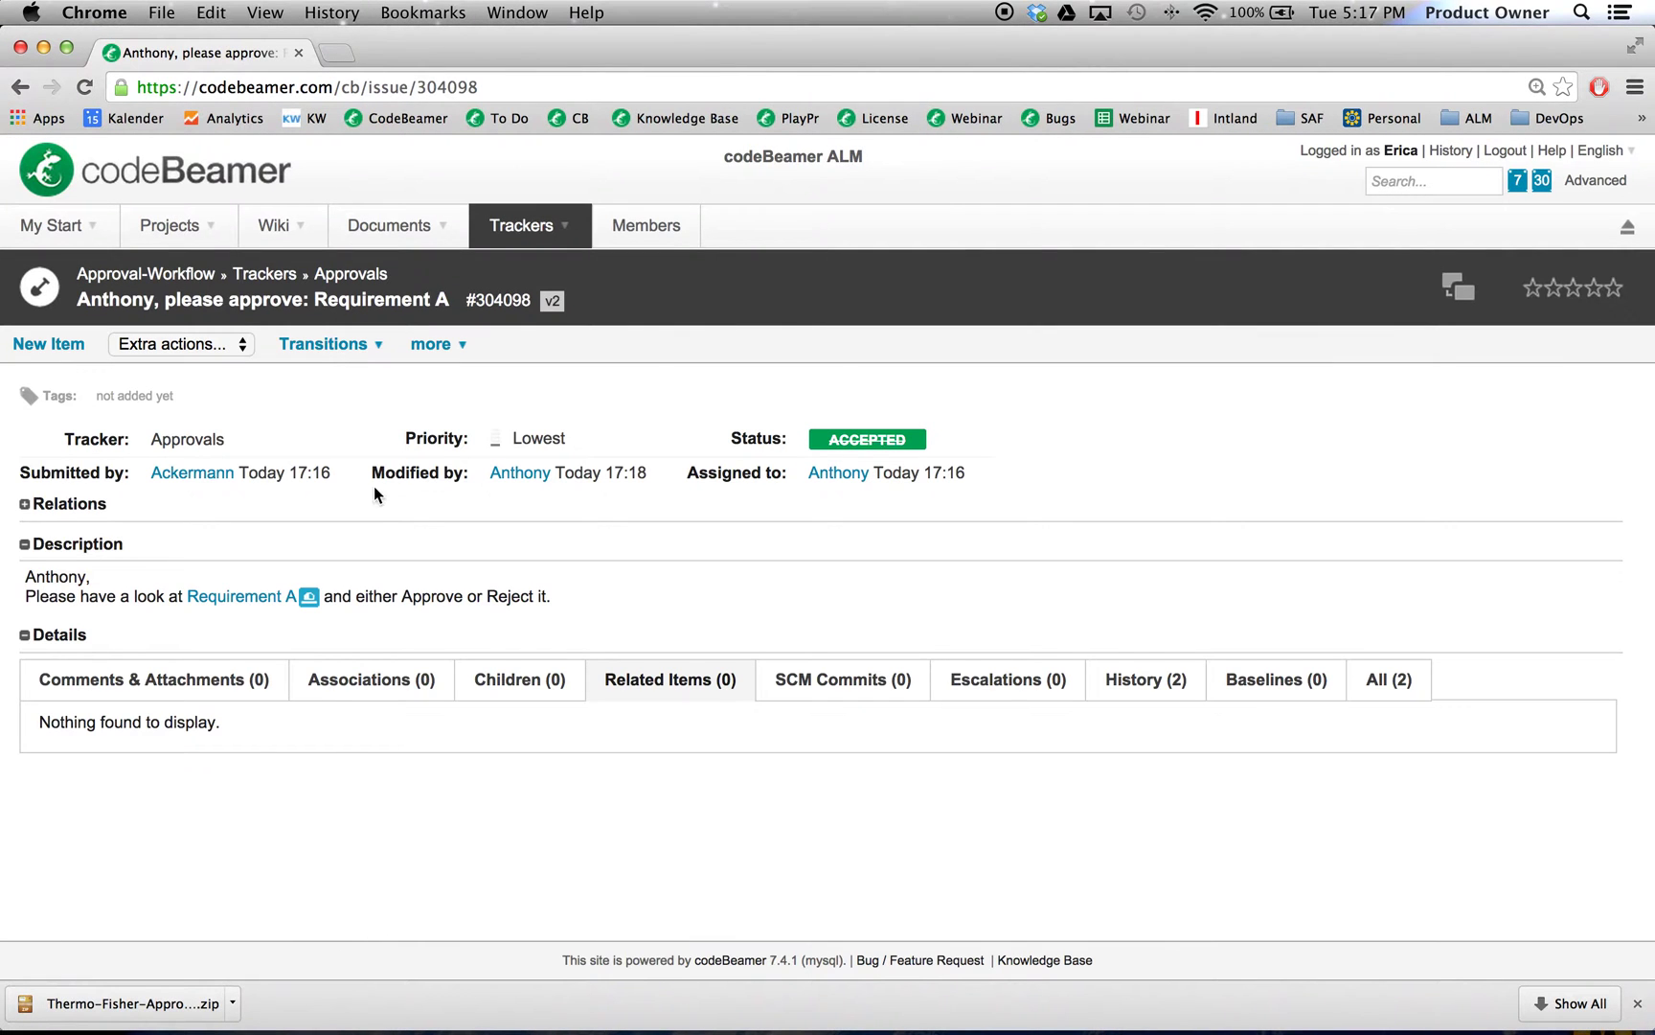
# Step: Accept the tester's Requirement A approval sub-task from My Items, signing with the password
pyautogui.click(96, 234)
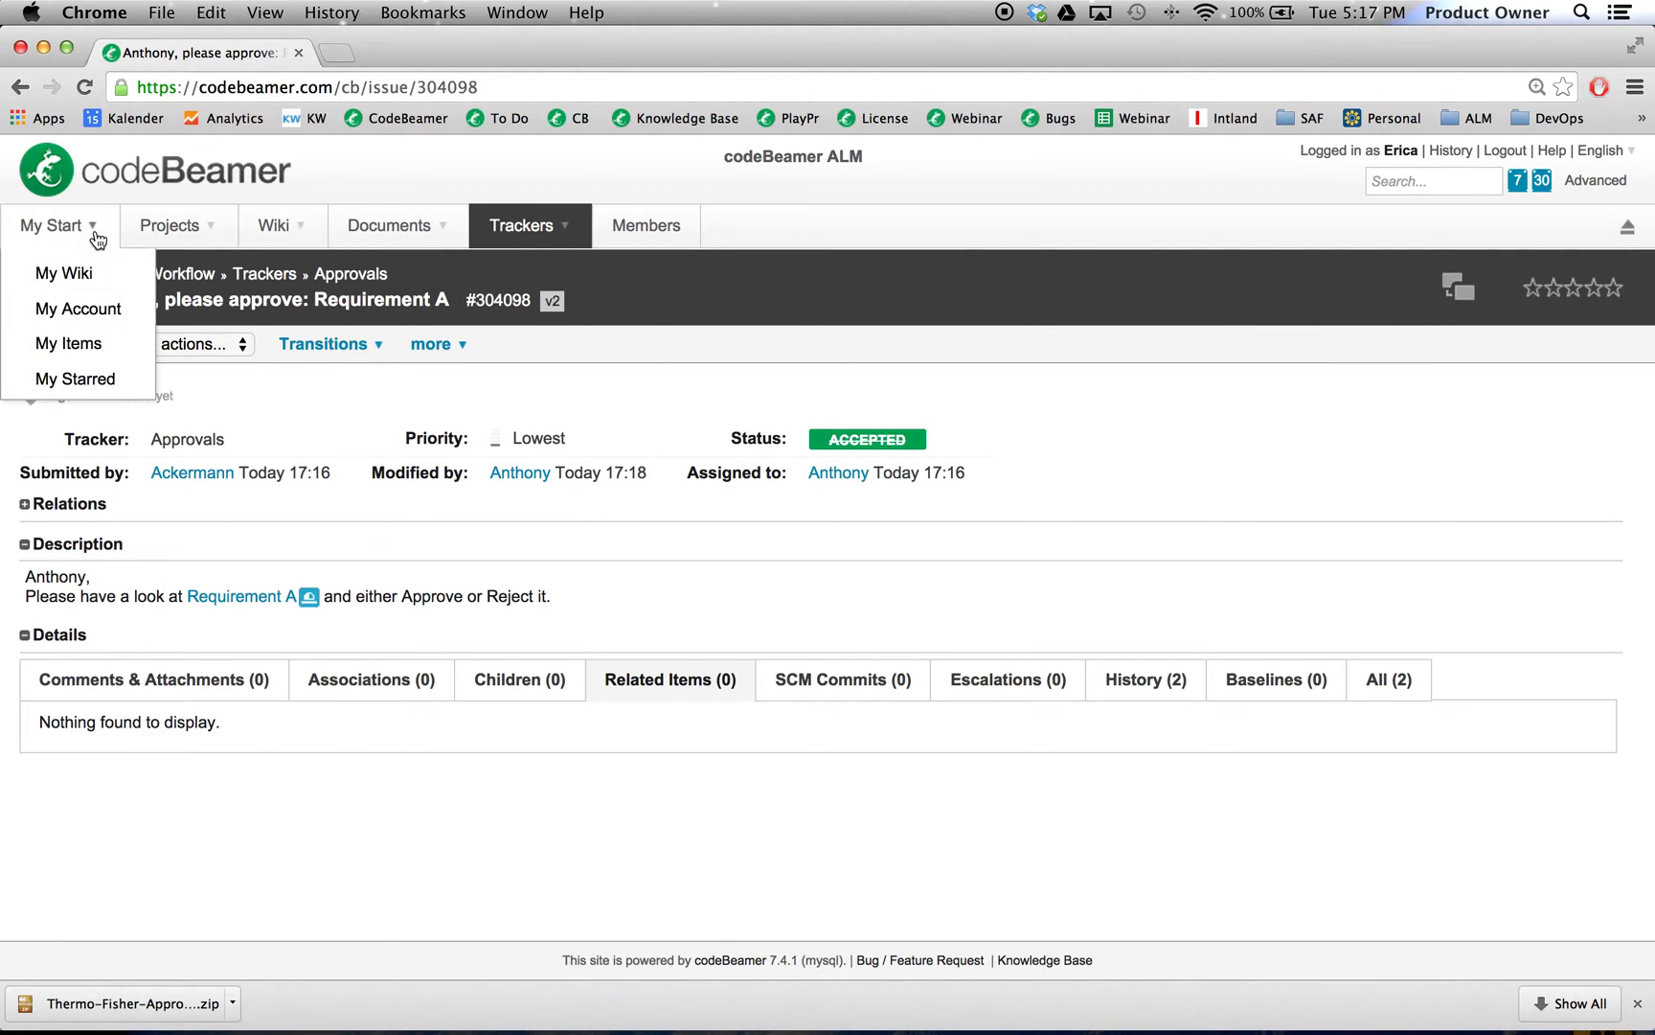
pyautogui.click(93, 337)
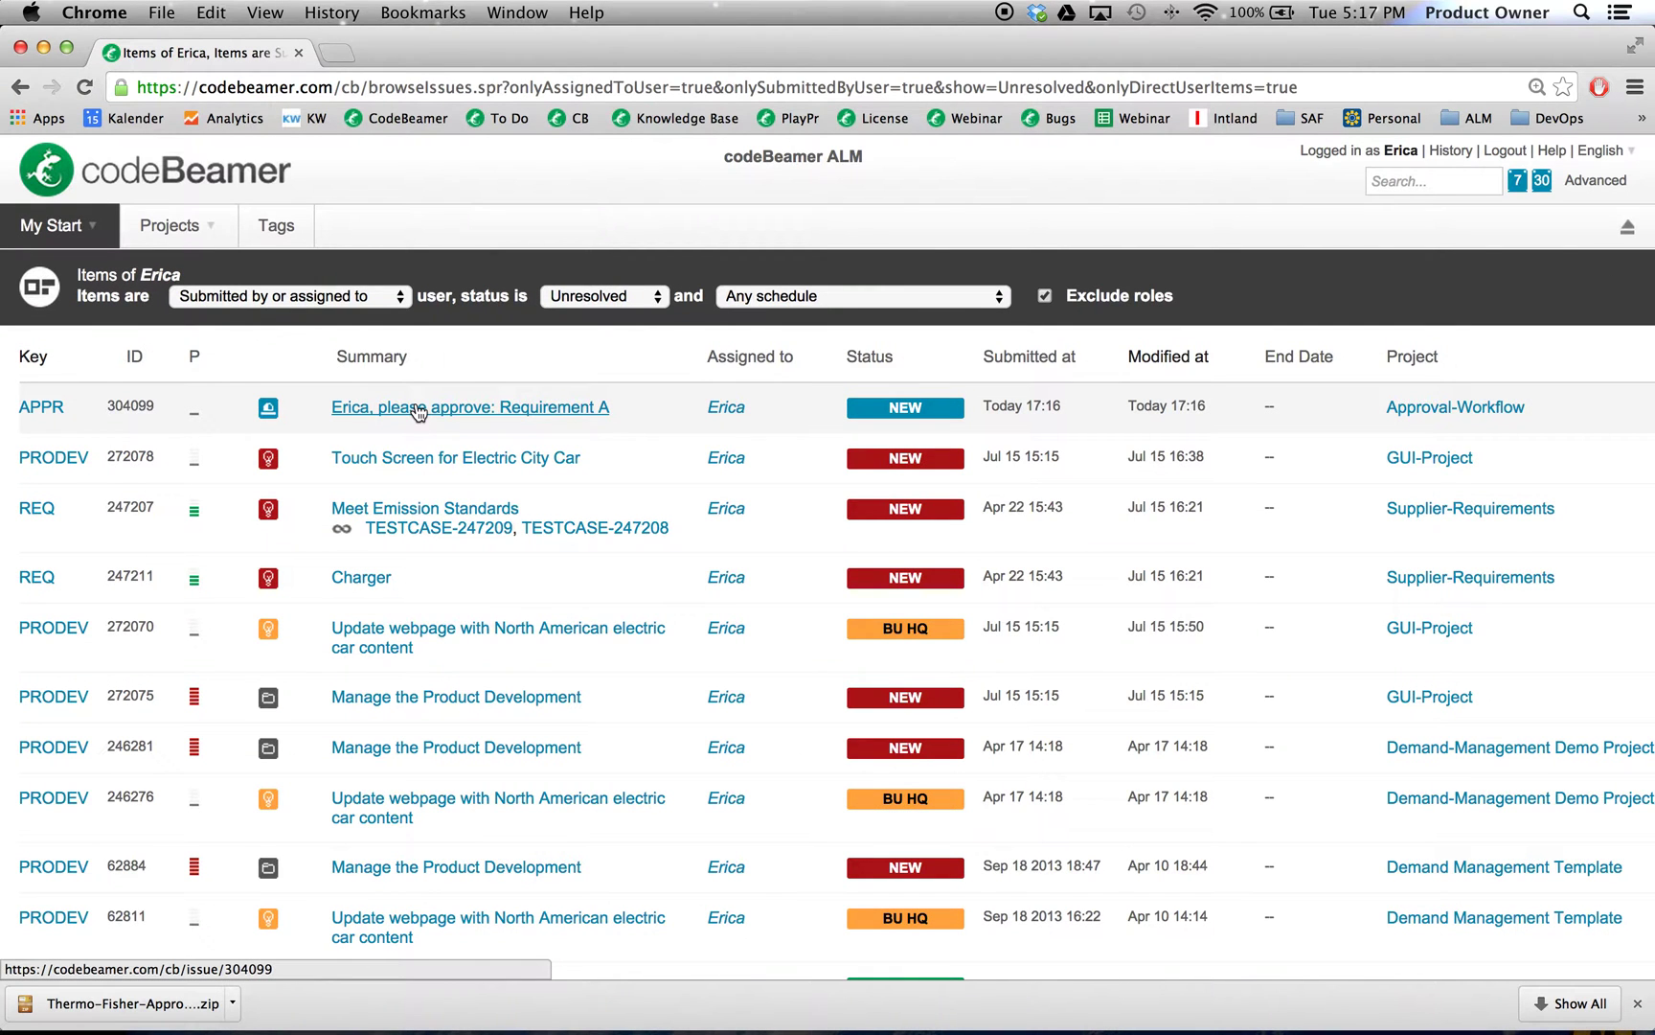
pyautogui.click(419, 409)
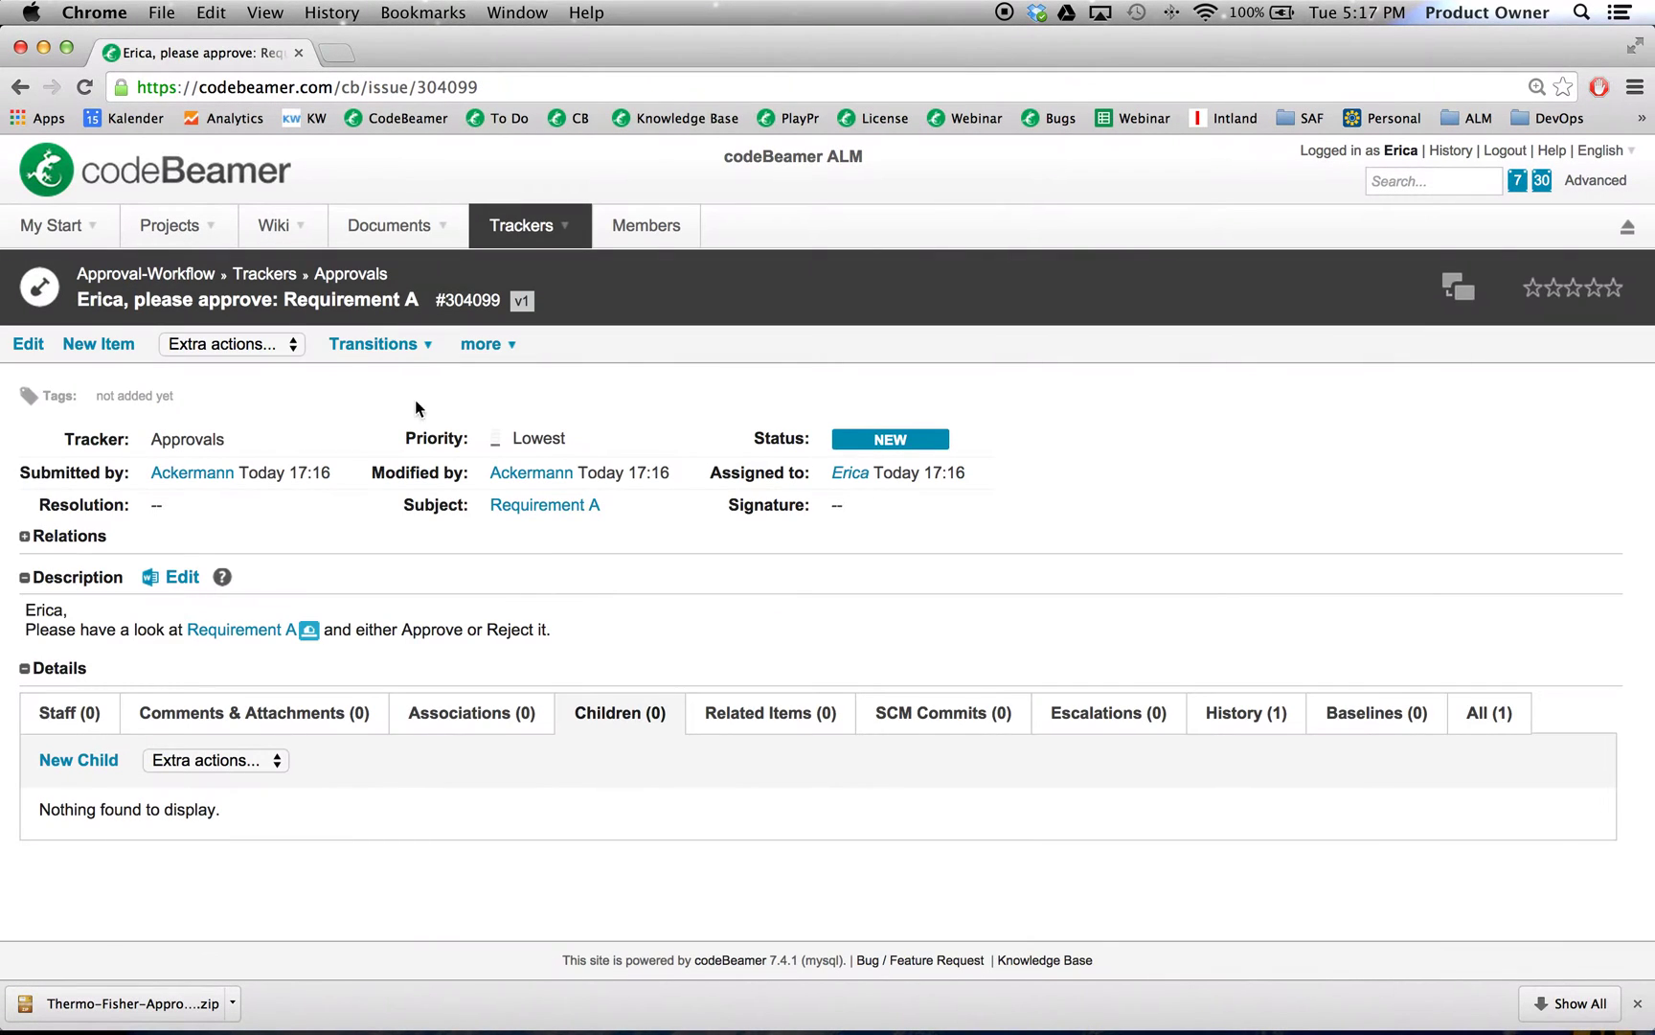
pyautogui.click(429, 355)
pyautogui.click(484, 371)
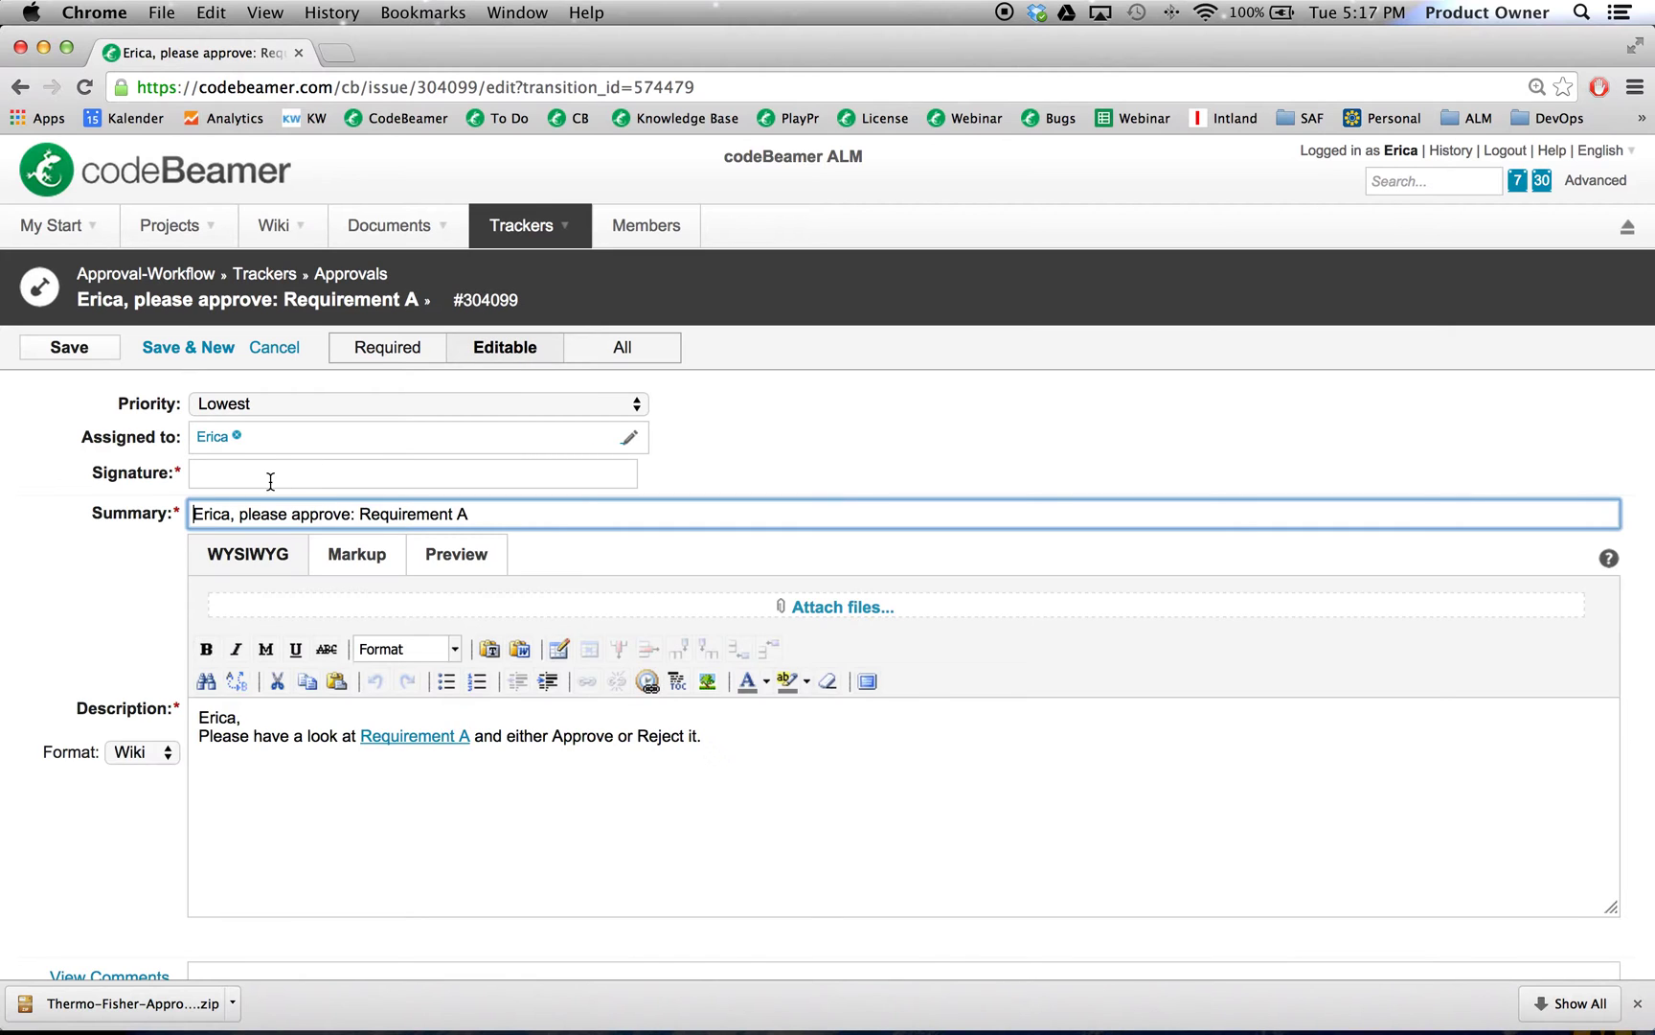
pyautogui.click(272, 475)
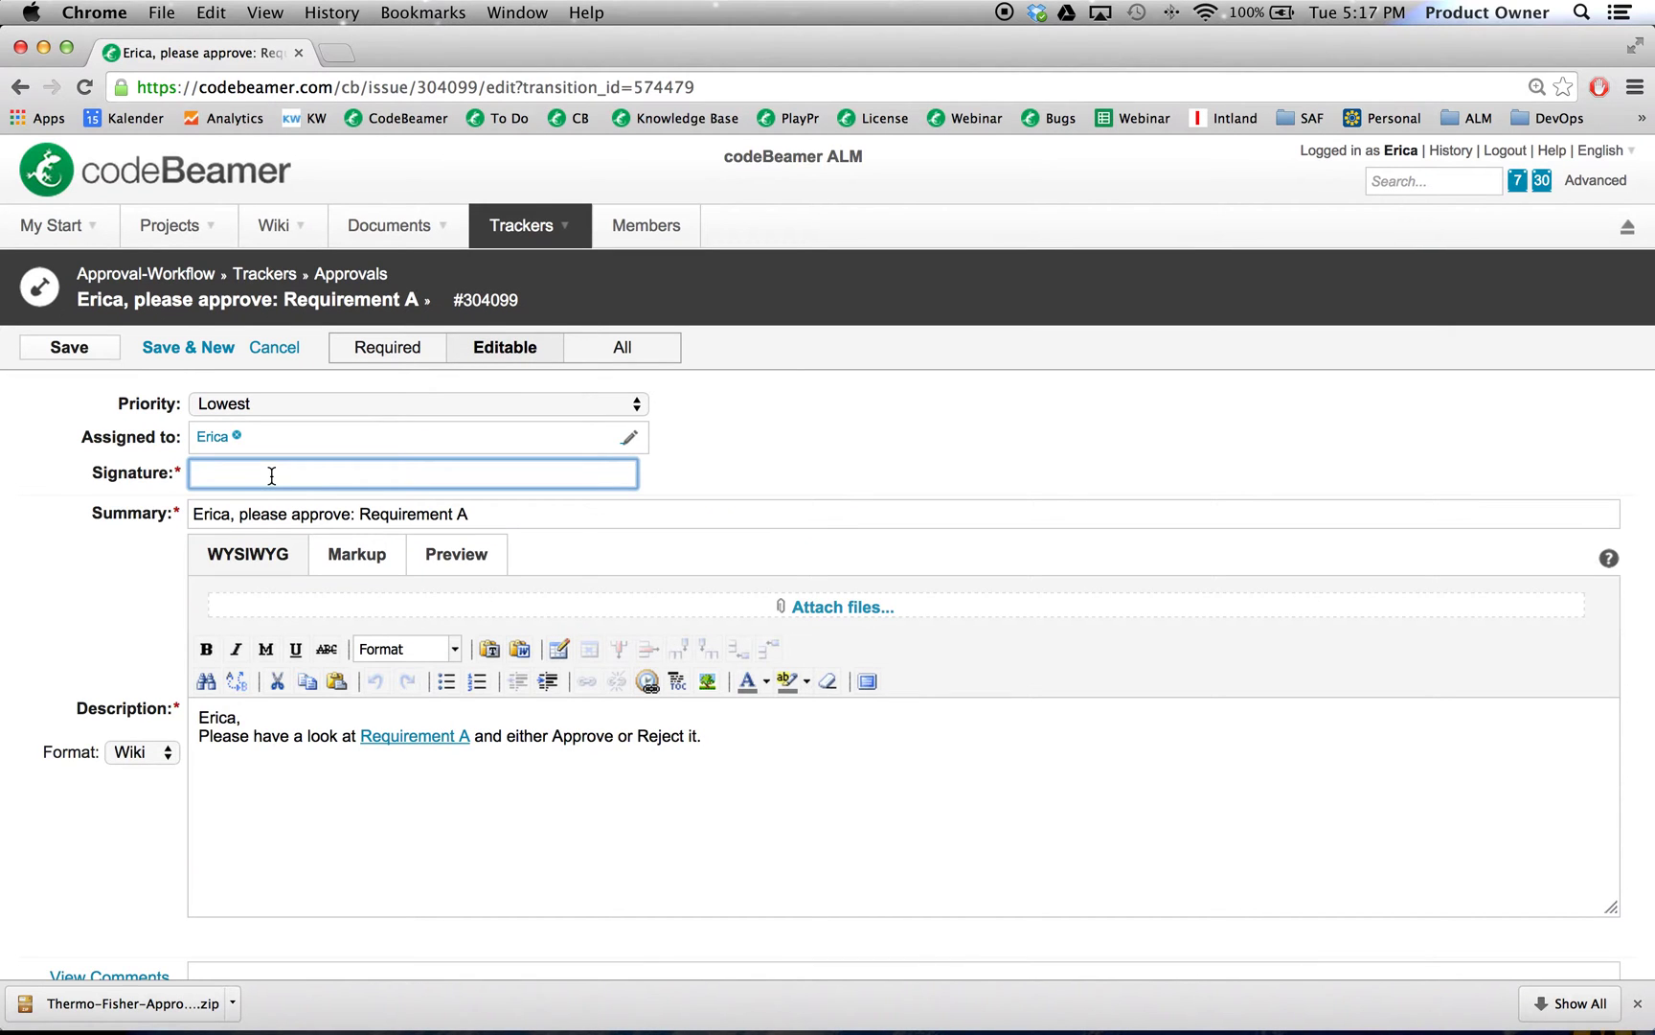
pyautogui.write('•••••••••••••')
pyautogui.click(64, 347)
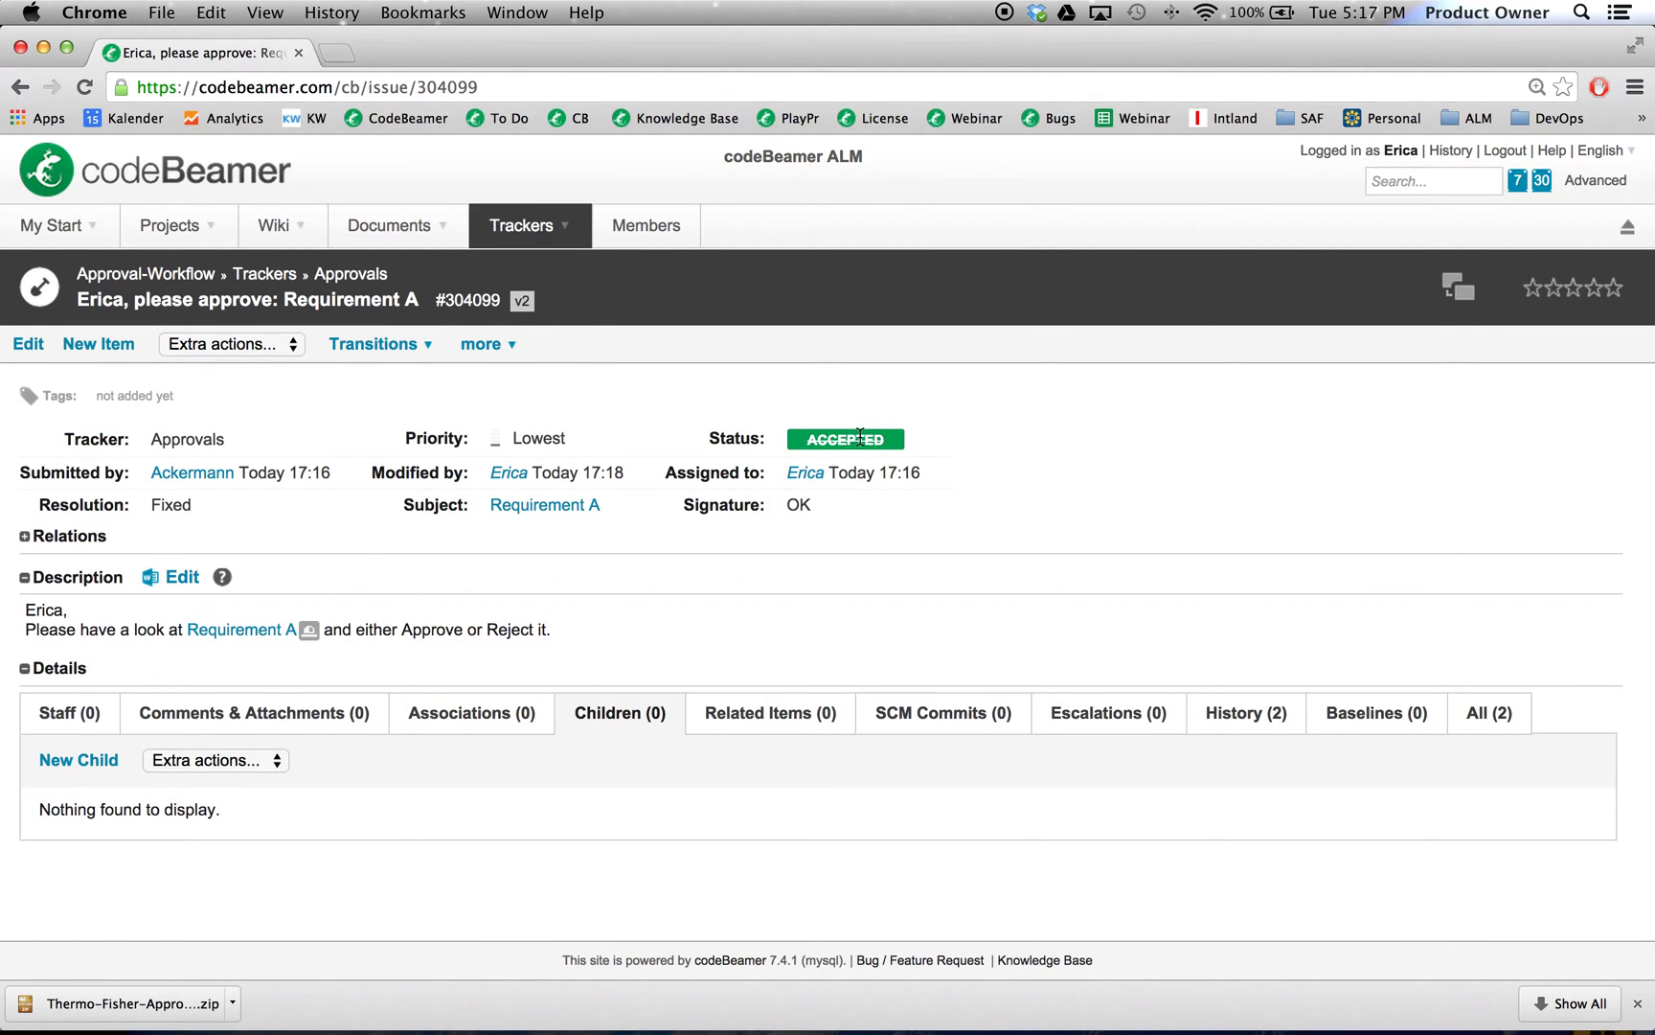
# Step: Log out of the second approver's session and sign back in as the original submitter
pyautogui.click(1506, 151)
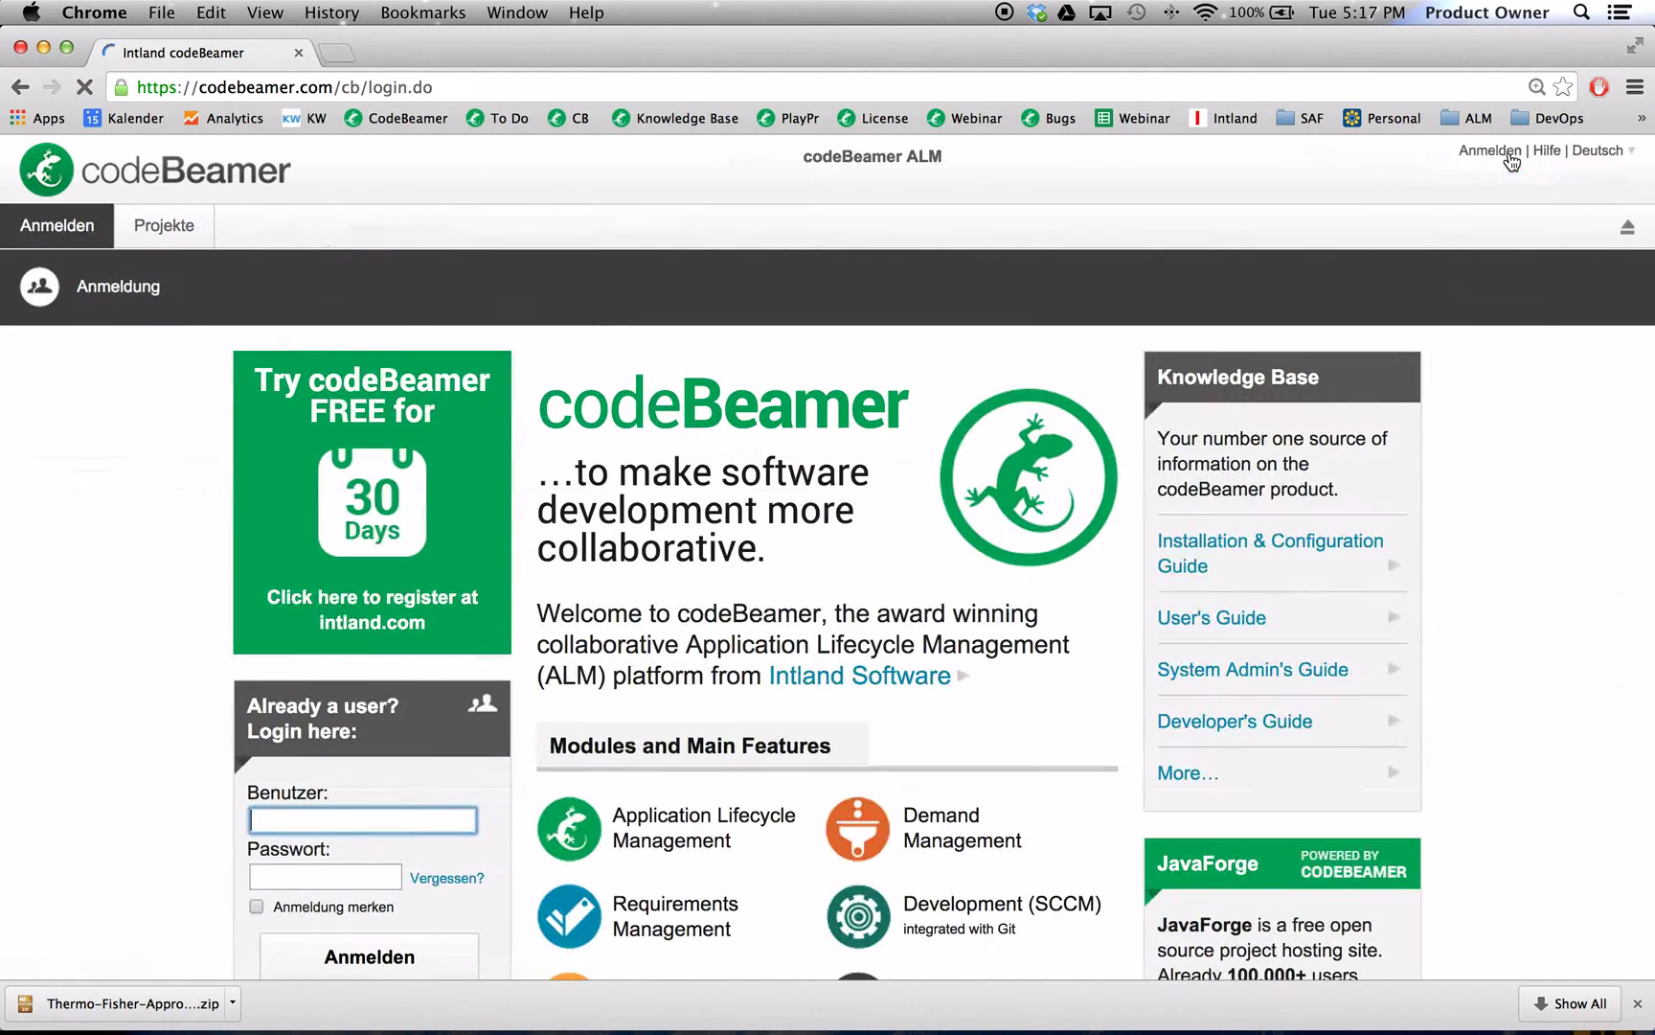
pyautogui.write('Ackermann')
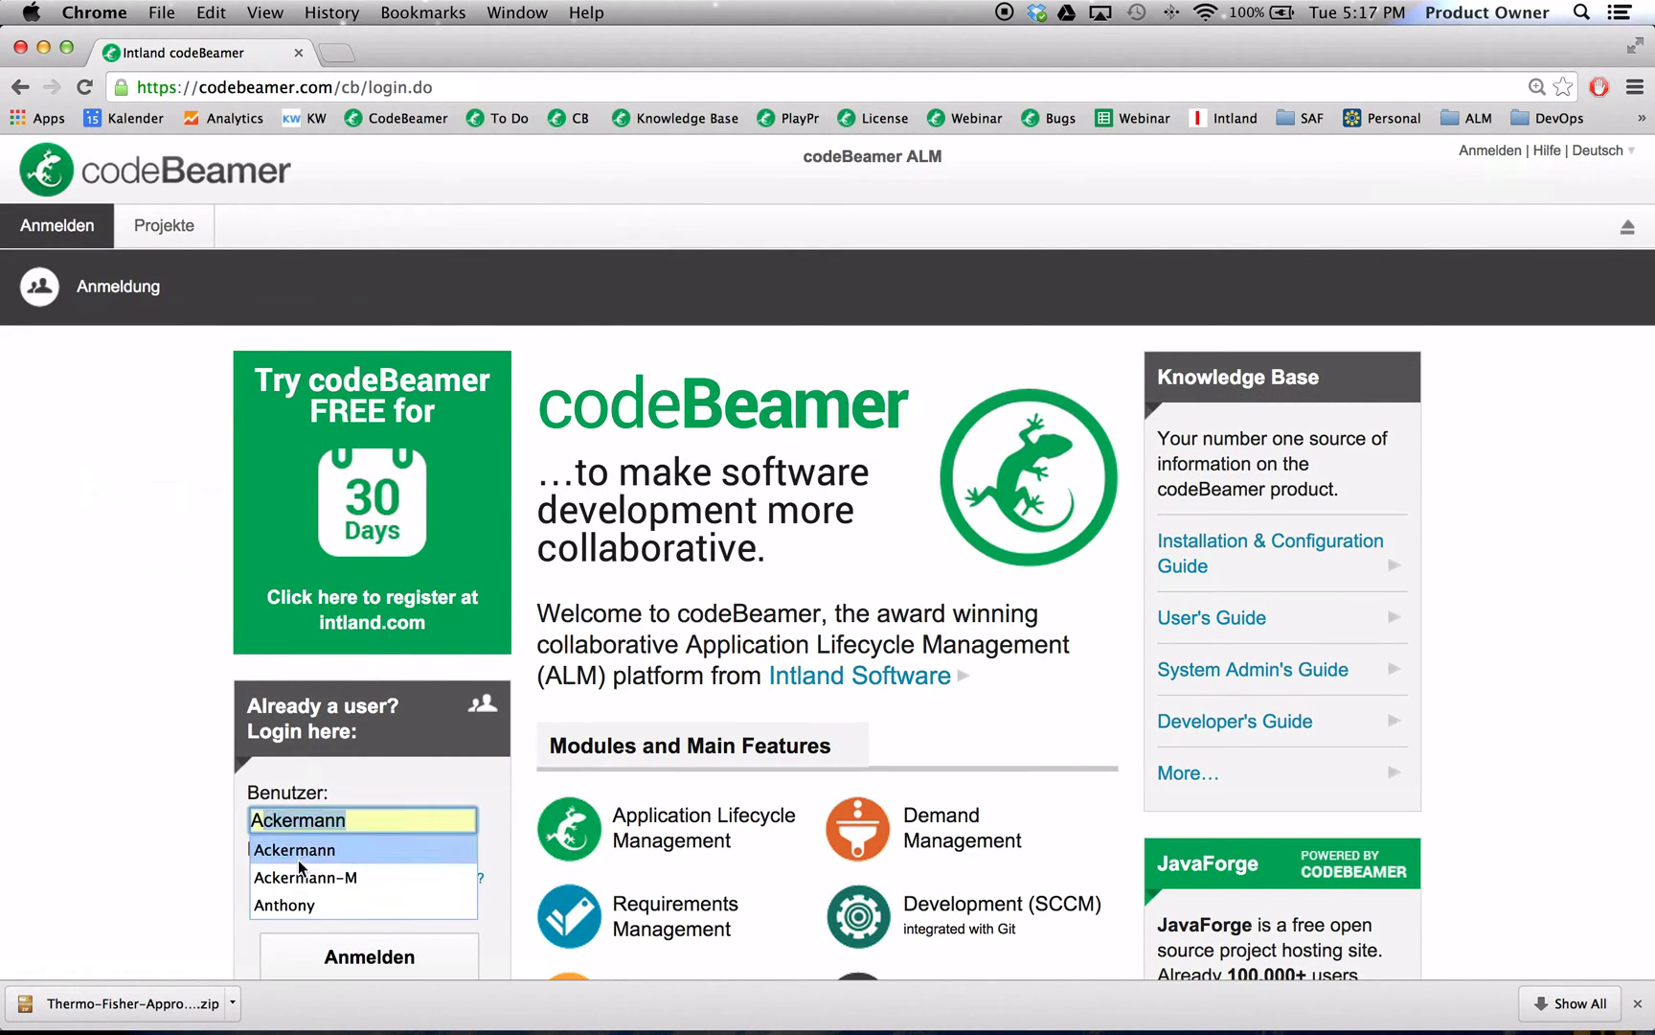
pyautogui.click(299, 855)
pyautogui.click(324, 882)
pyautogui.write('•••••')
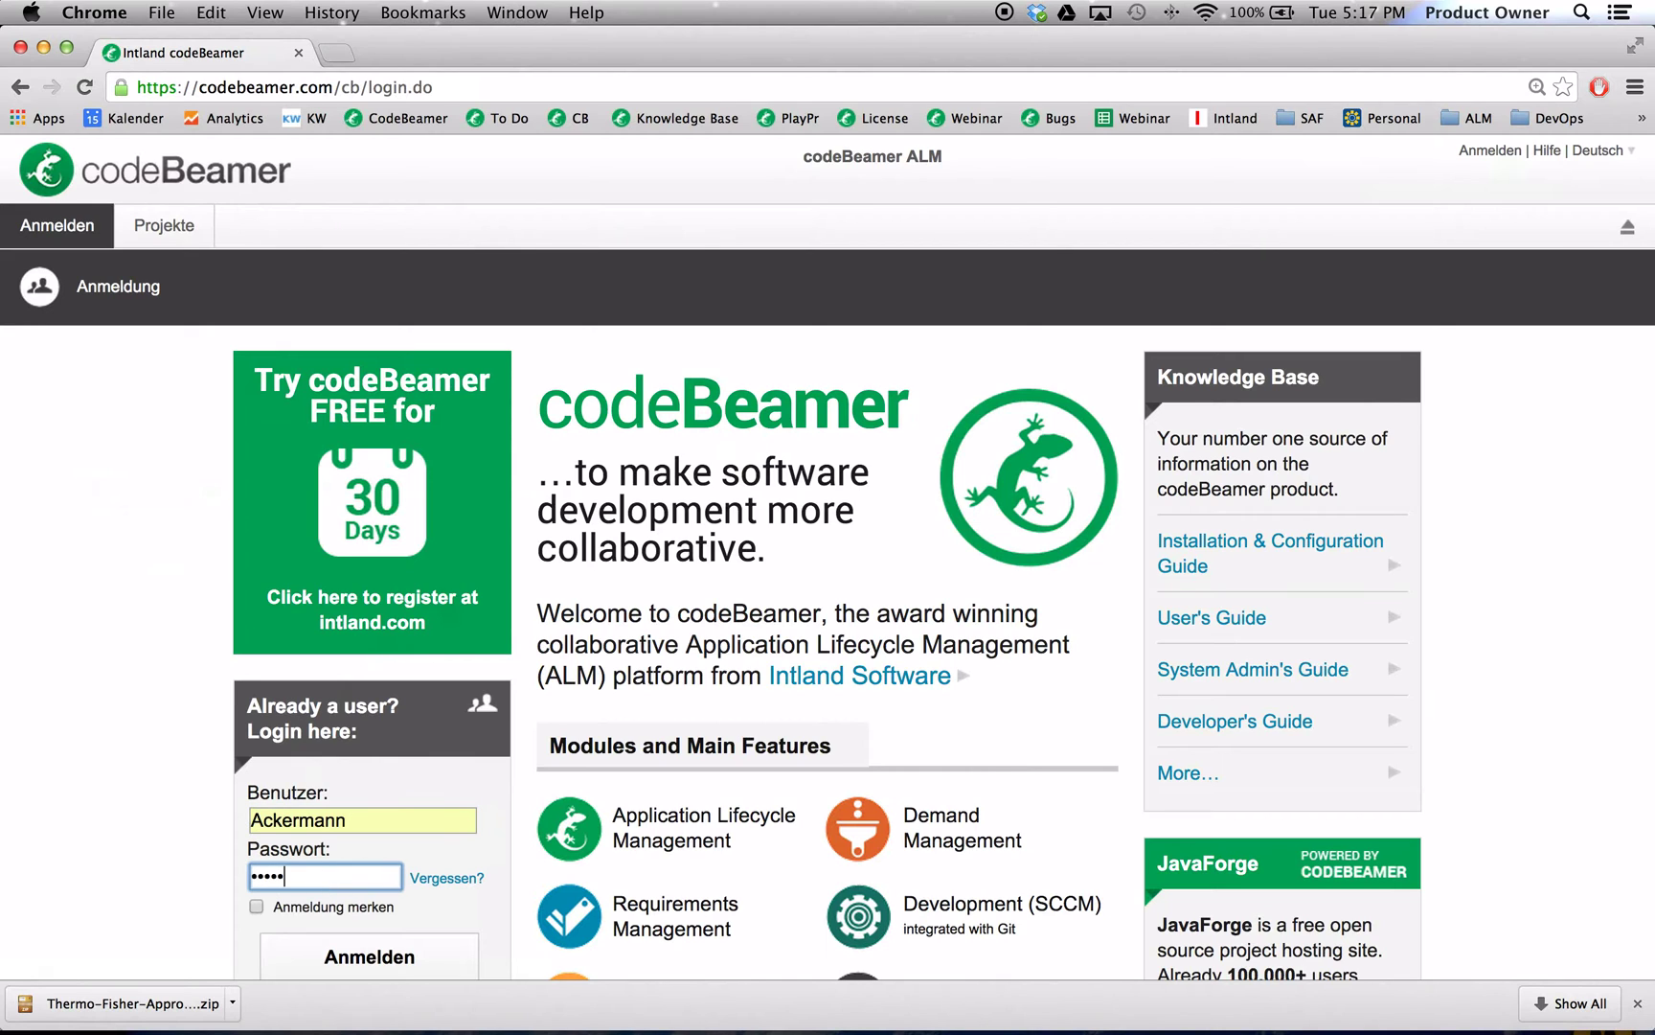
pyautogui.click(382, 958)
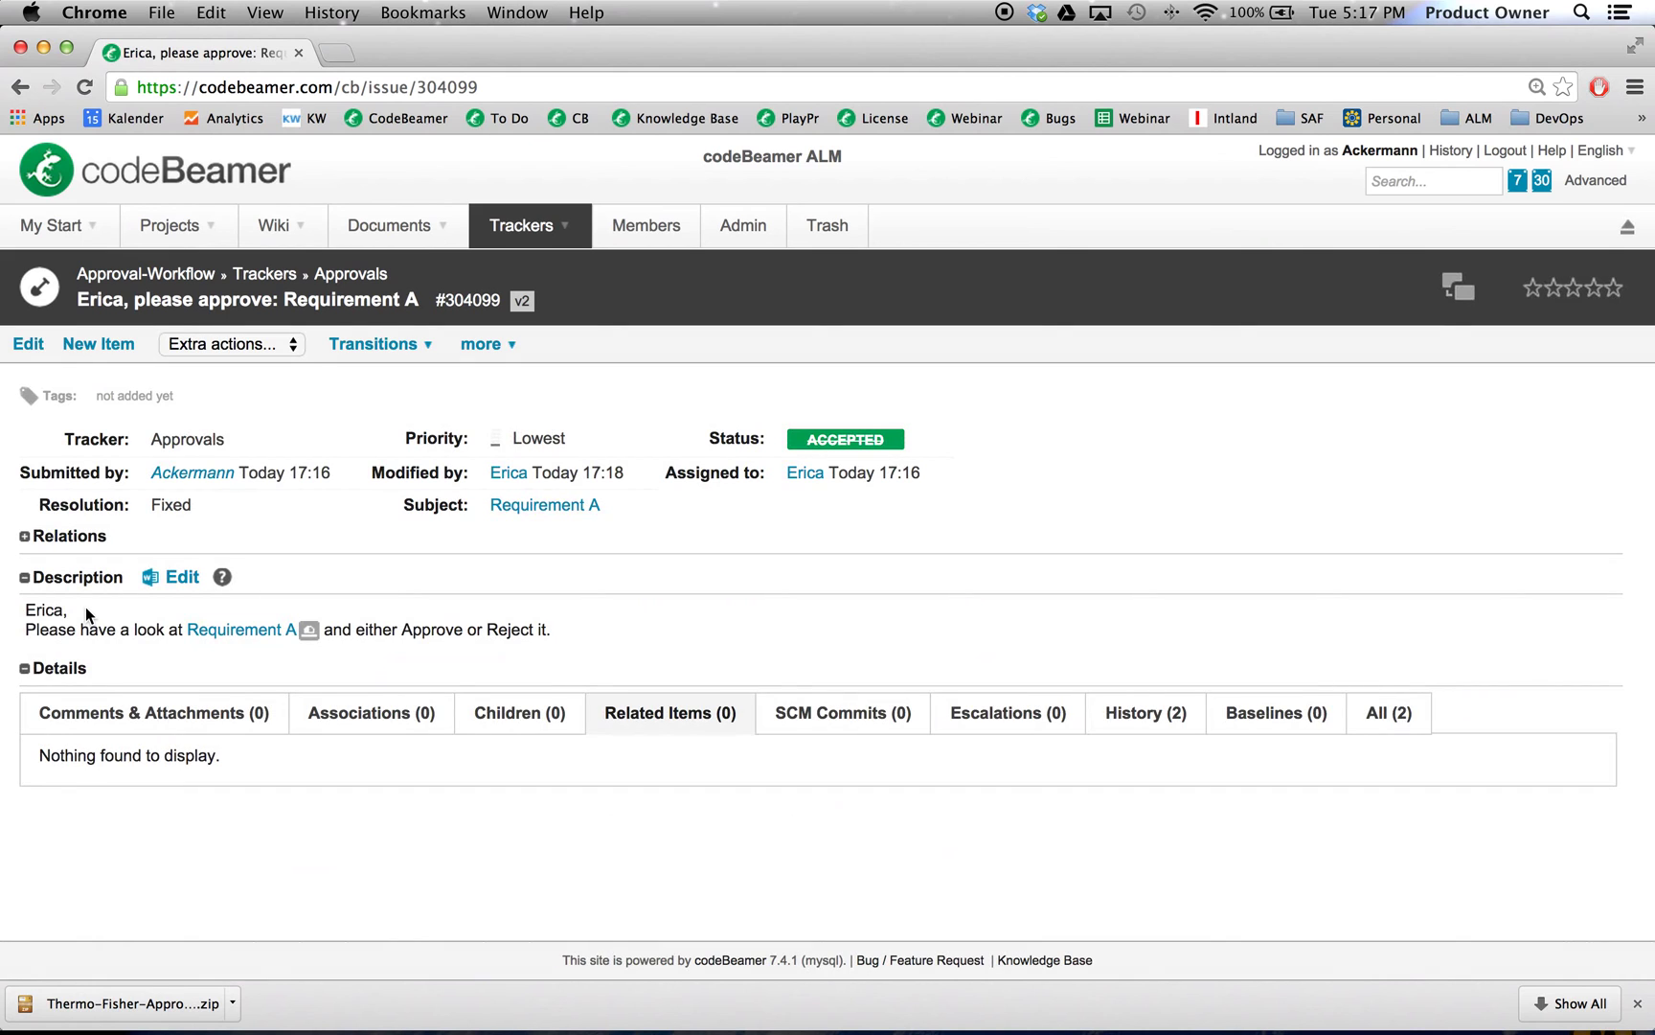
# Step: Open the Requirements tracker from the Trackers list to see Requirement A marked Active
pyautogui.click(567, 230)
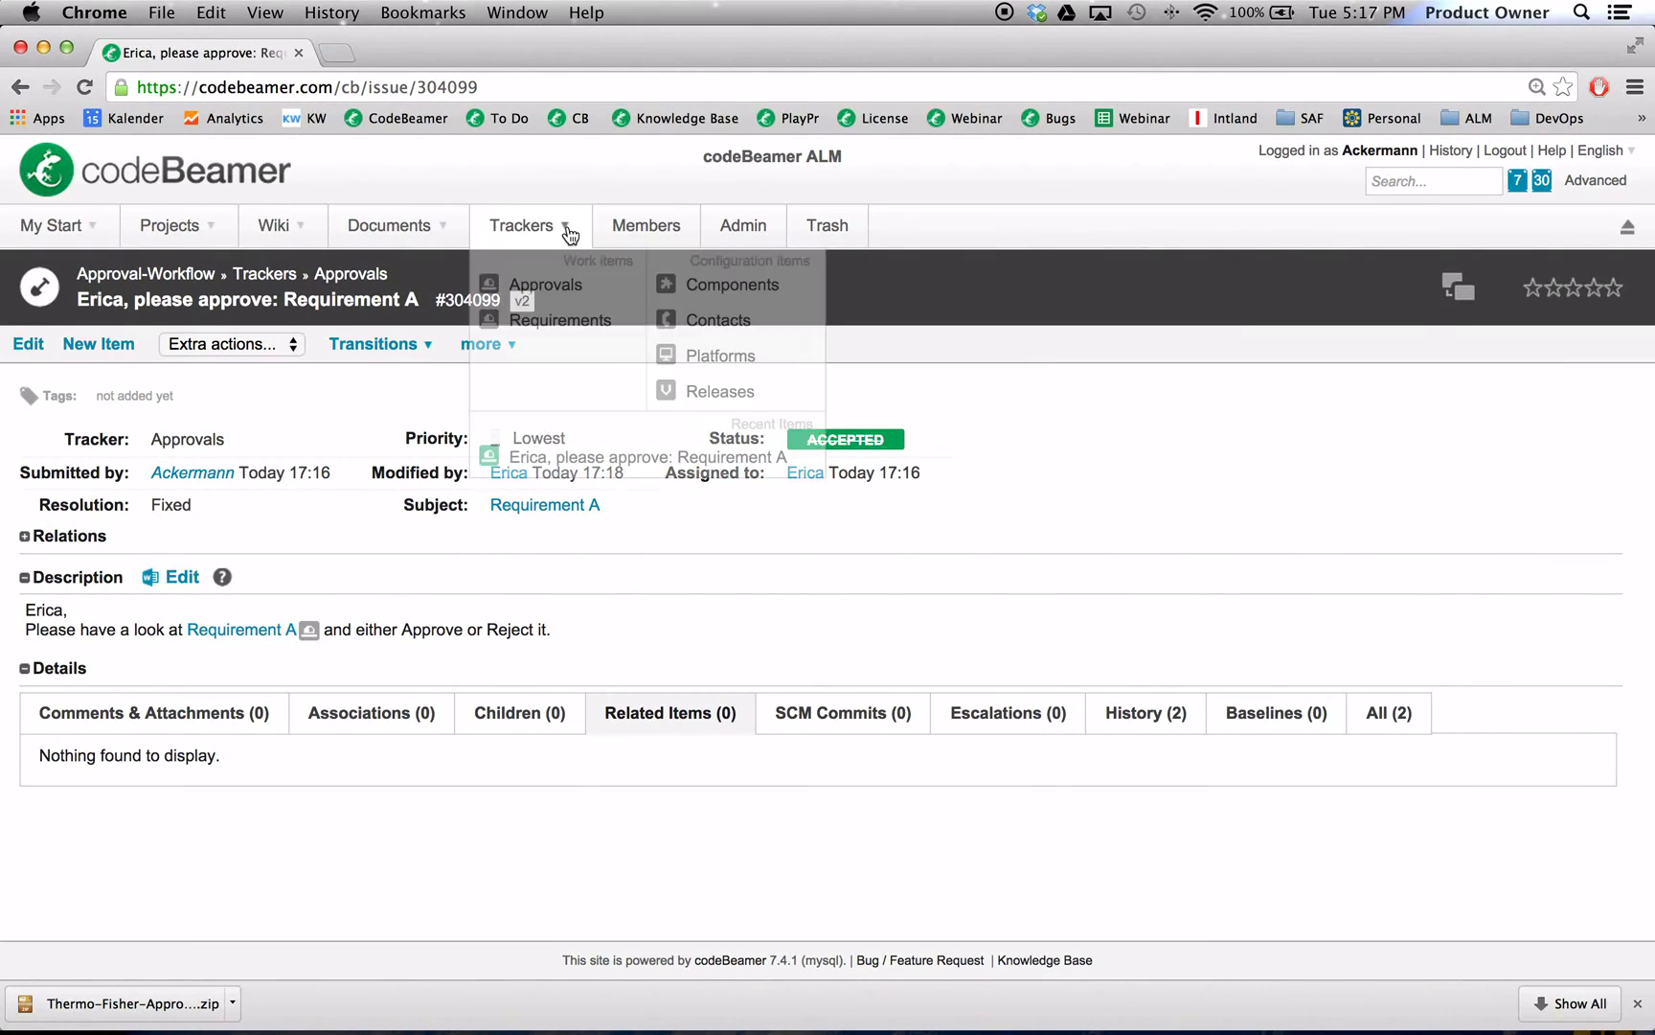
pyautogui.click(554, 323)
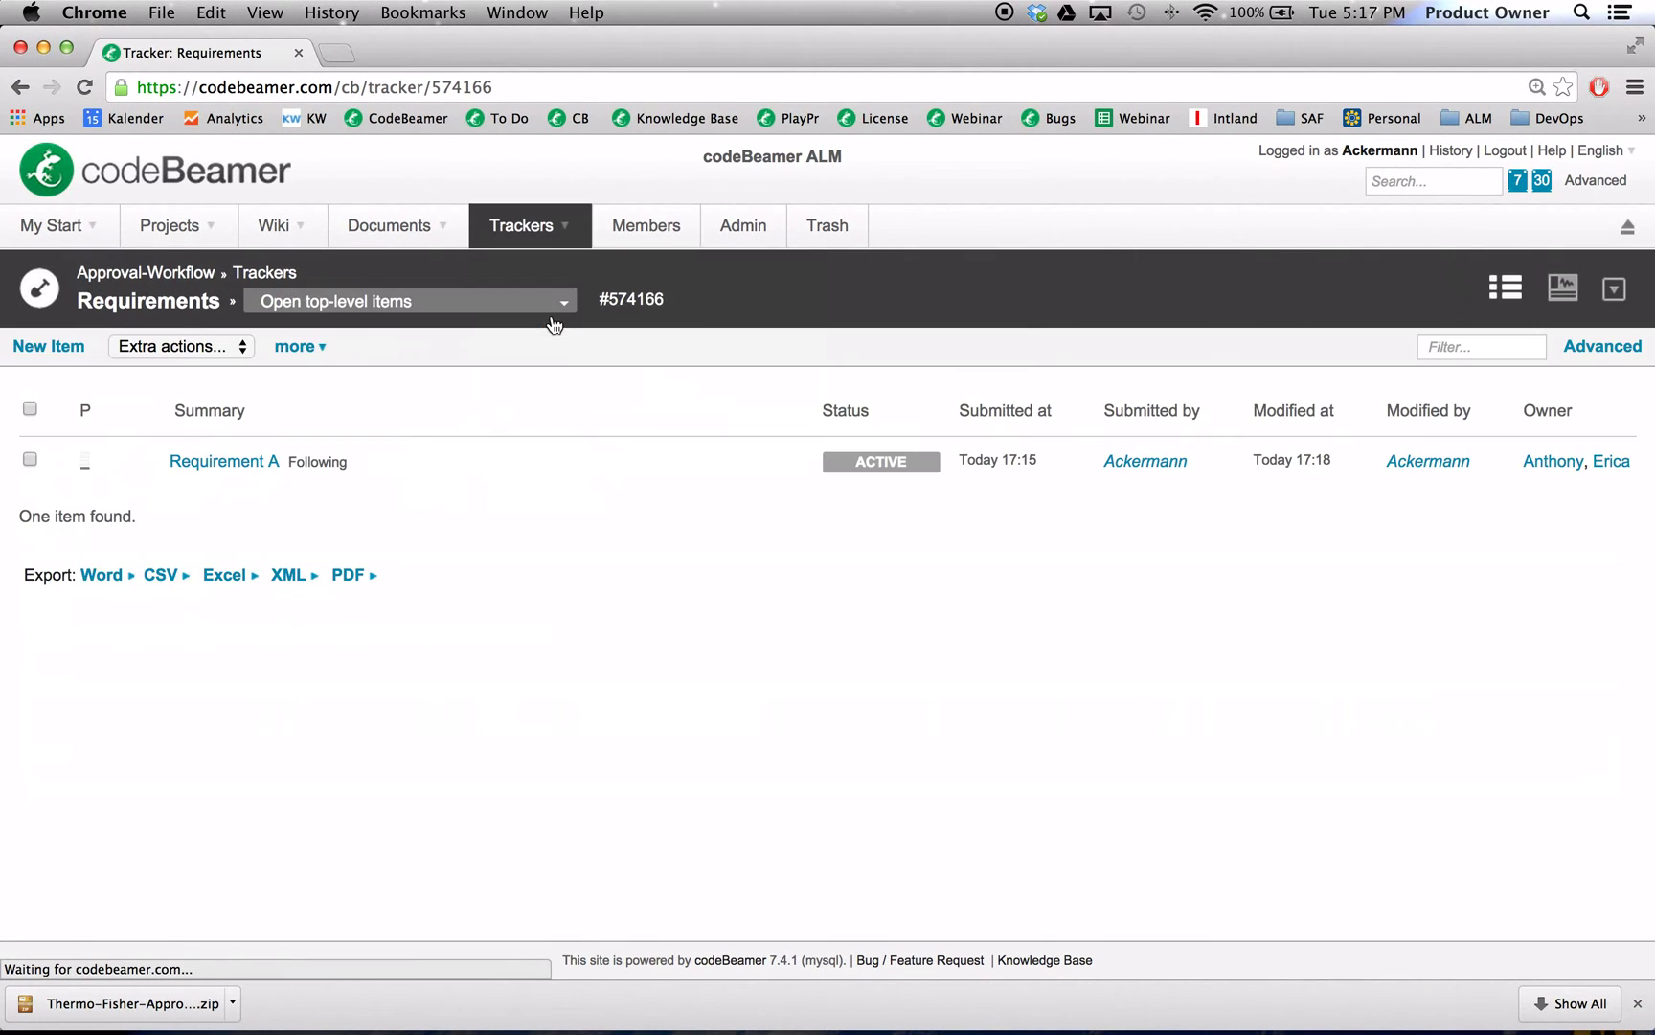